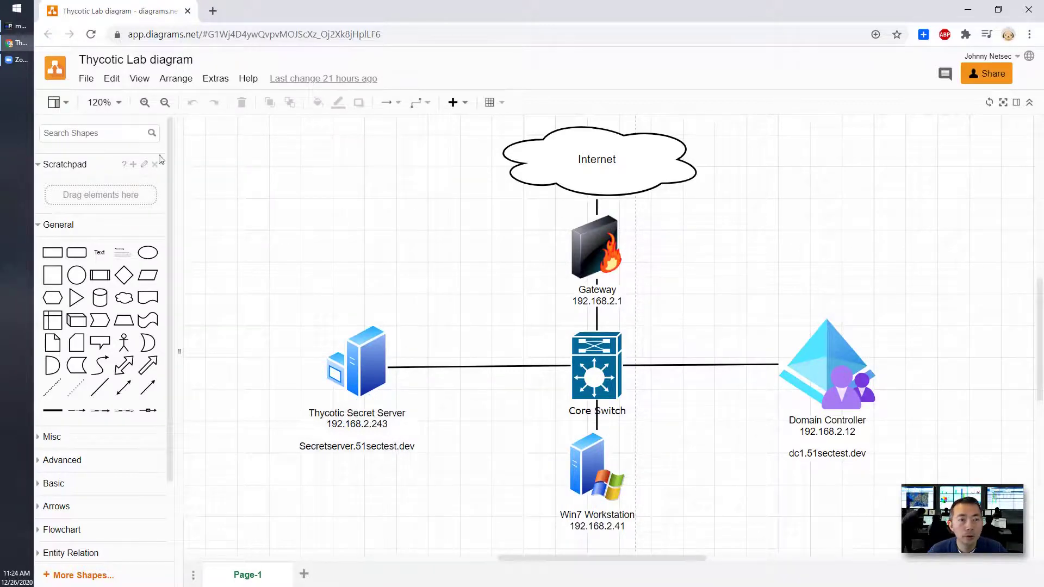
Close the diagrams.net lab network diagram tab to reveal Thycotic Home in mRemoteNG.
{"action": "left_click", "coordinate": [187, 11]}
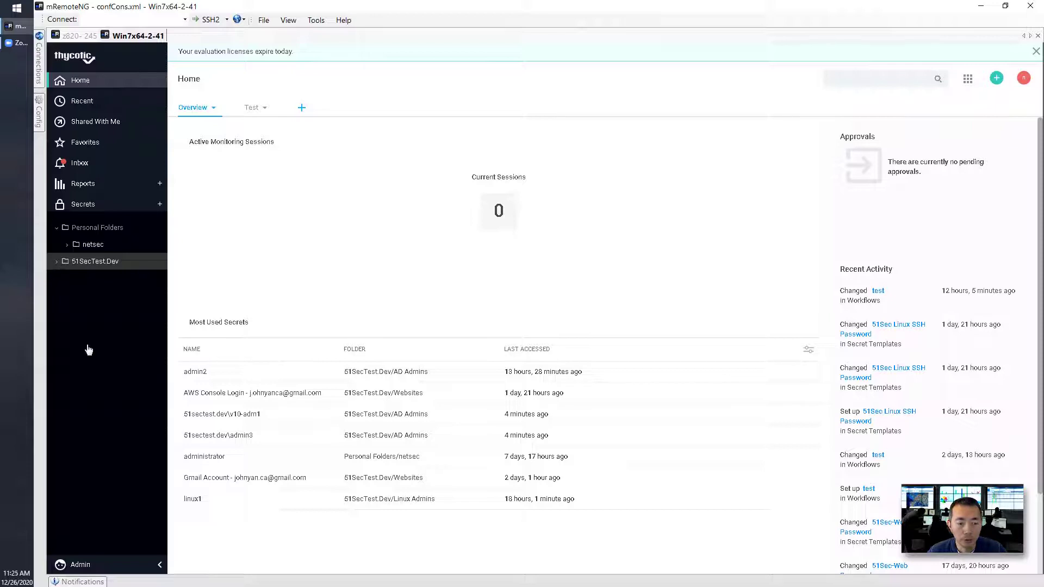
Open the v10-adm2 secret from the 51SecTest.Dev > AD Admins folder.
{"action": "left_click", "coordinate": [134, 571]}
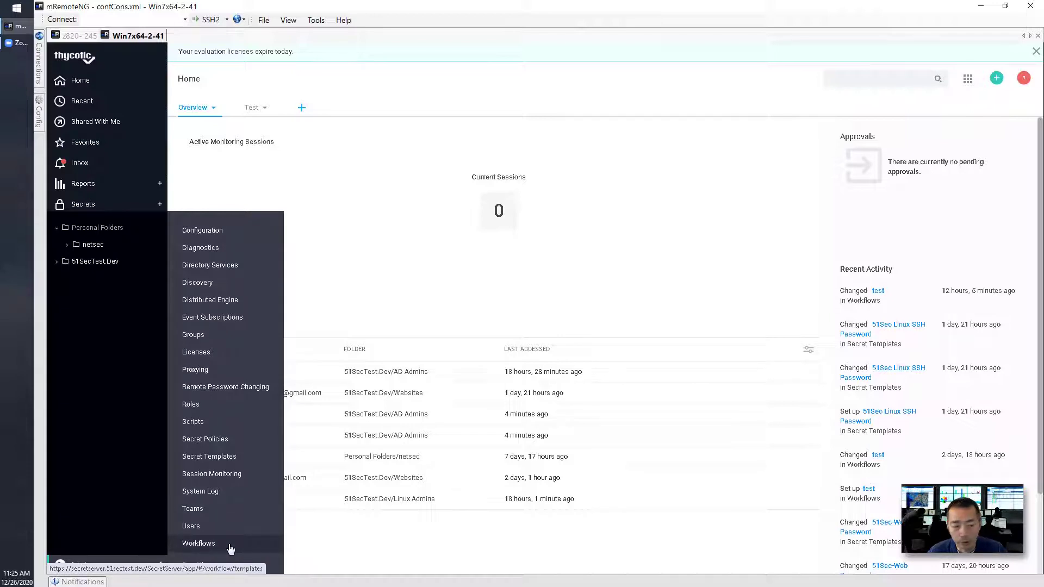
{"action": "left_click", "coordinate": [113, 293]}
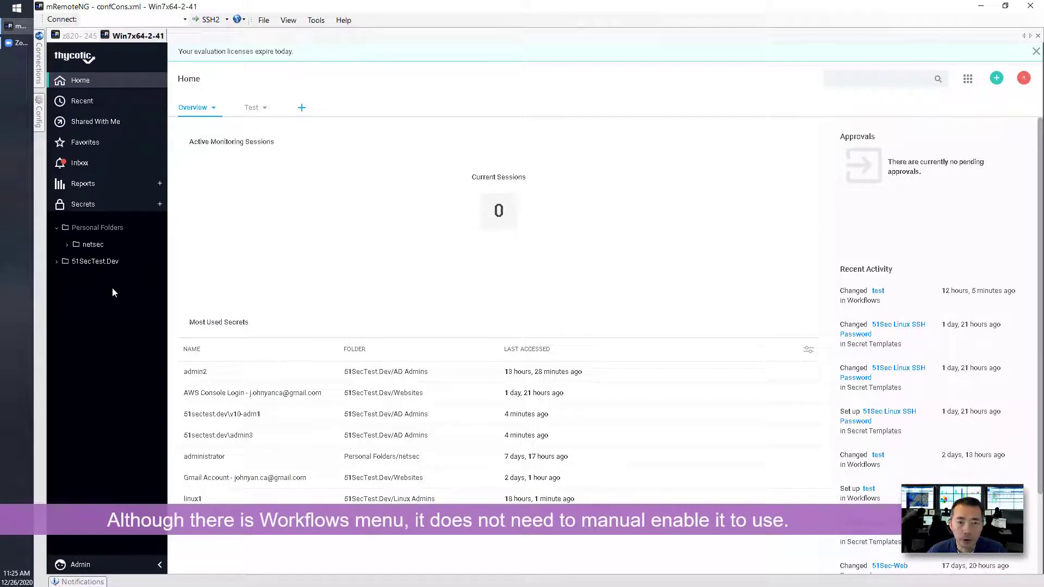
{"action": "left_click", "coordinate": [57, 262]}
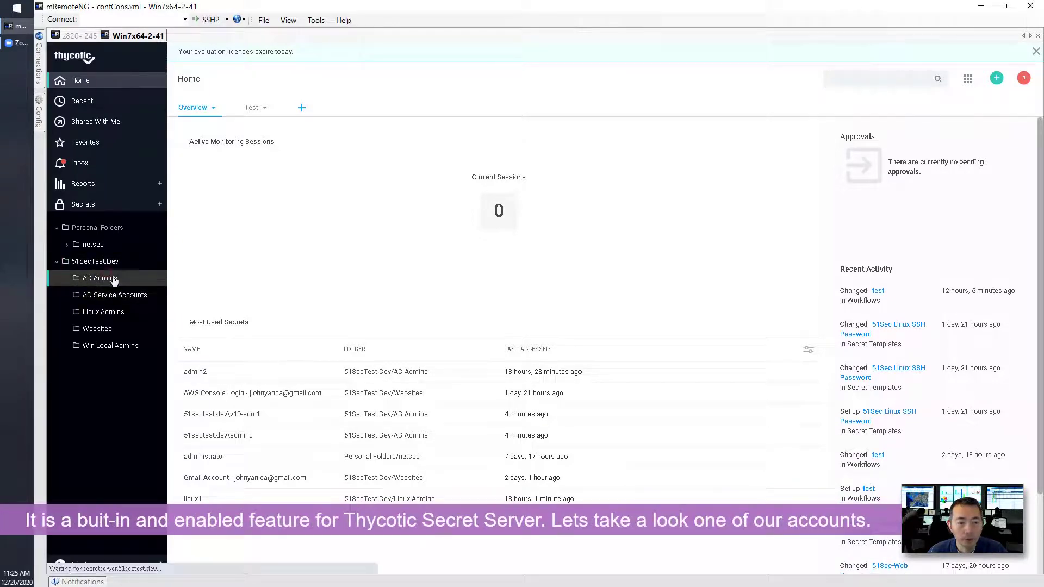
{"action": "left_click", "coordinate": [110, 280]}
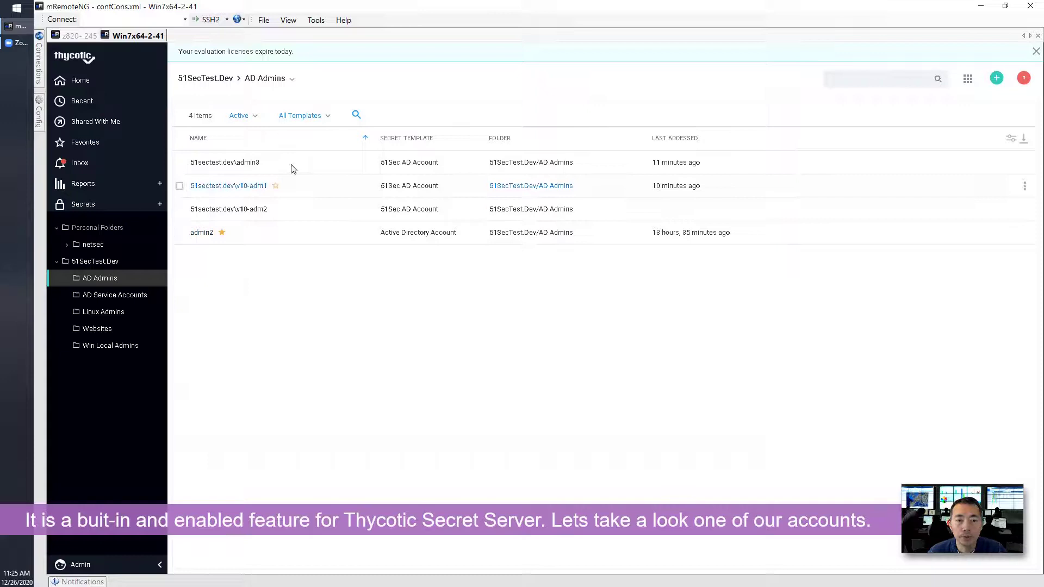
{"action": "left_click", "coordinate": [250, 212]}
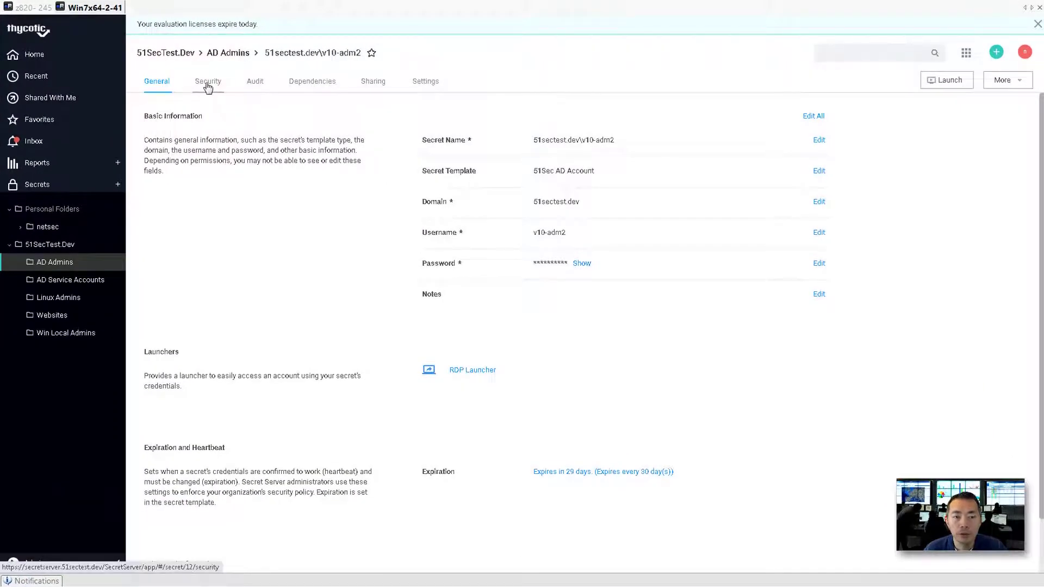
View the secret's Security tab, where Require Check Out and Require Approval are both No.
{"action": "left_click", "coordinate": [207, 87]}
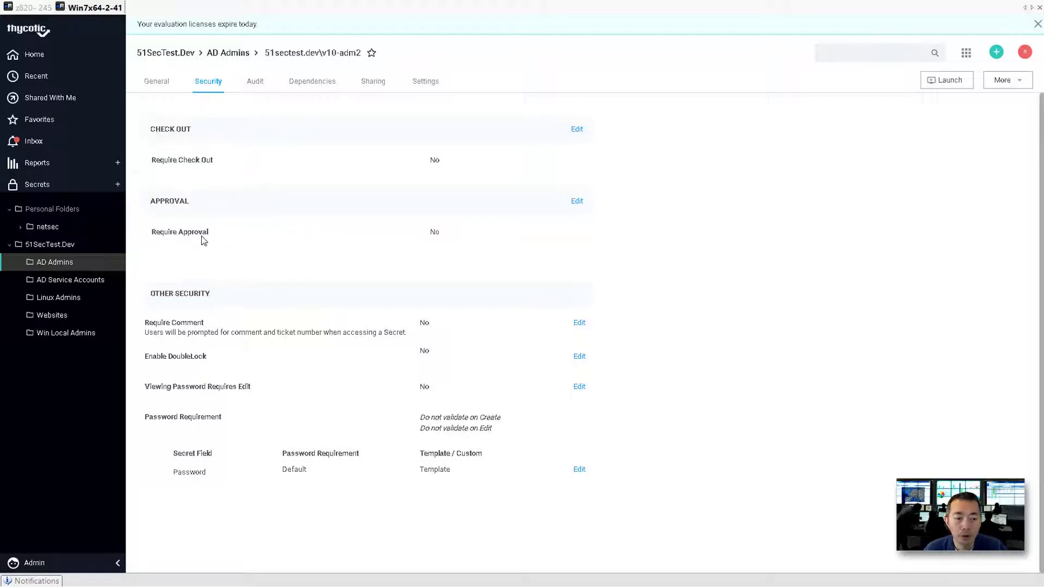
{"action": "left_click", "coordinate": [93, 563]}
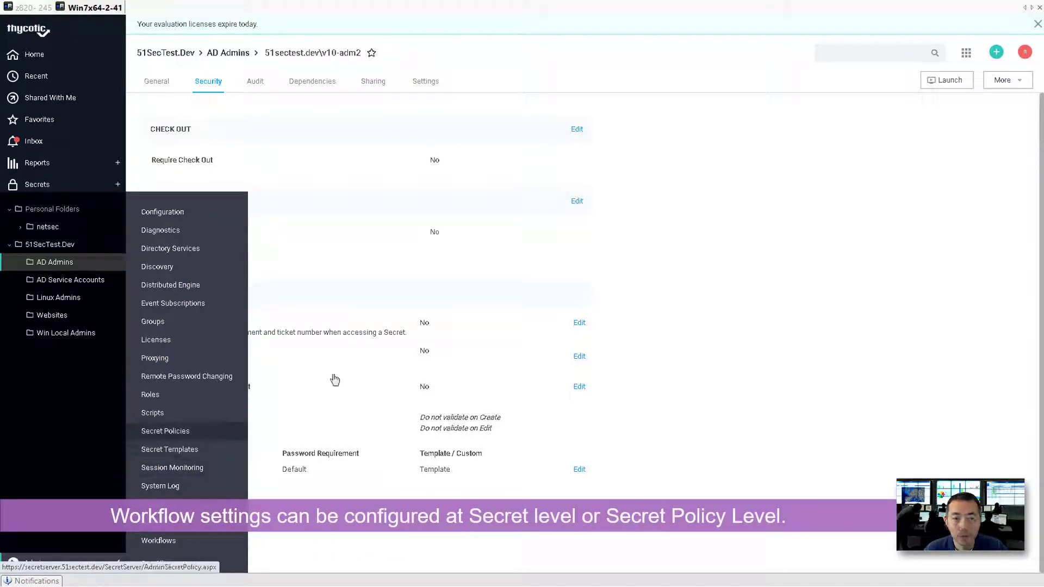
{"action": "left_click", "coordinate": [650, 218]}
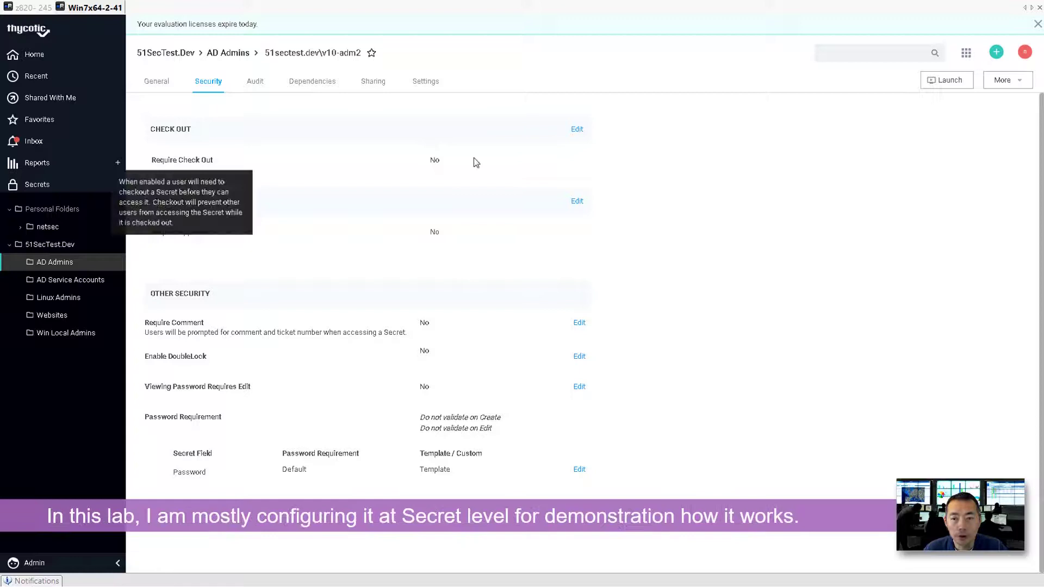
Tick Require Check Out for the secret, keeping the default 30-minute interval.
{"action": "left_click", "coordinate": [577, 130]}
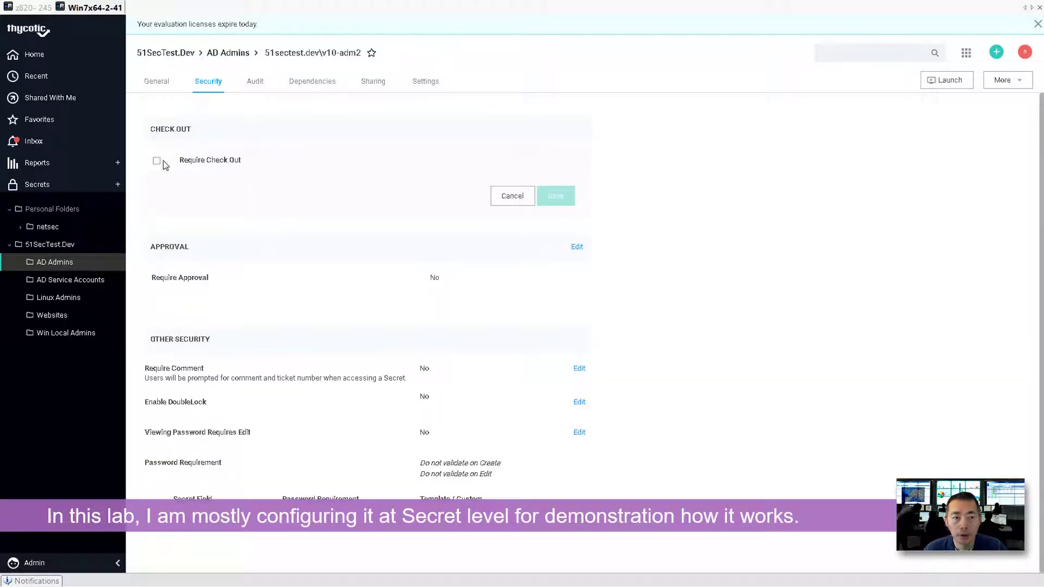
{"action": "left_click", "coordinate": [157, 161]}
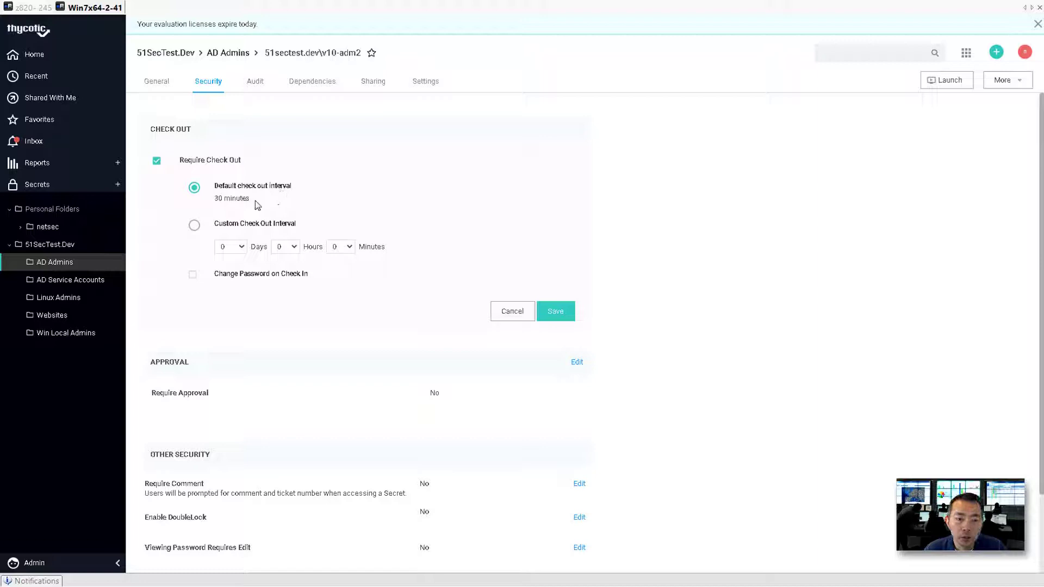
{"action": "left_click_drag", "start_coordinate": [255, 200], "coordinate": [218, 198]}
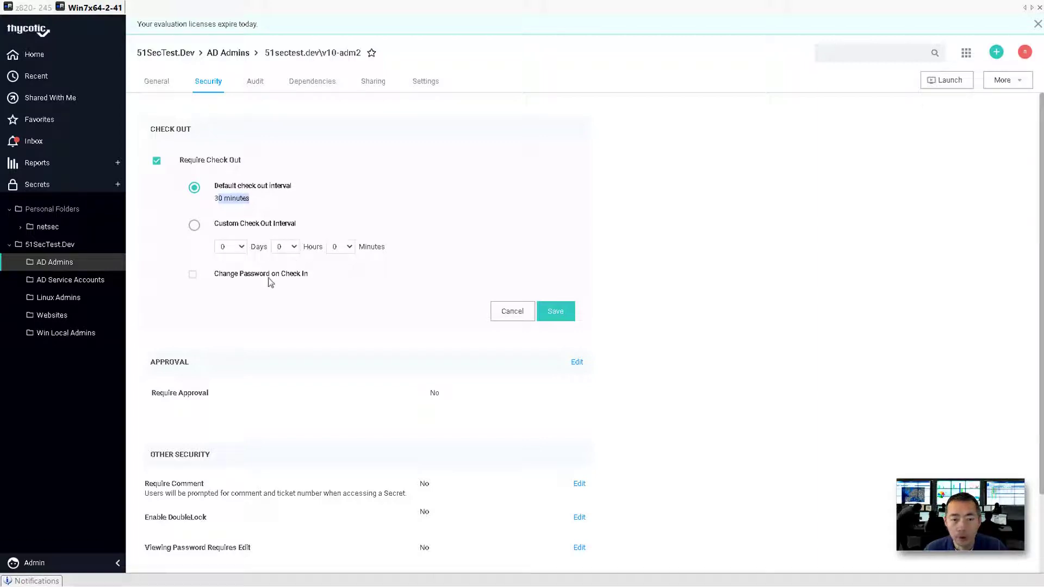
Try to enable Change Password on Check In, which stays disabled.
{"action": "left_click", "coordinate": [192, 279]}
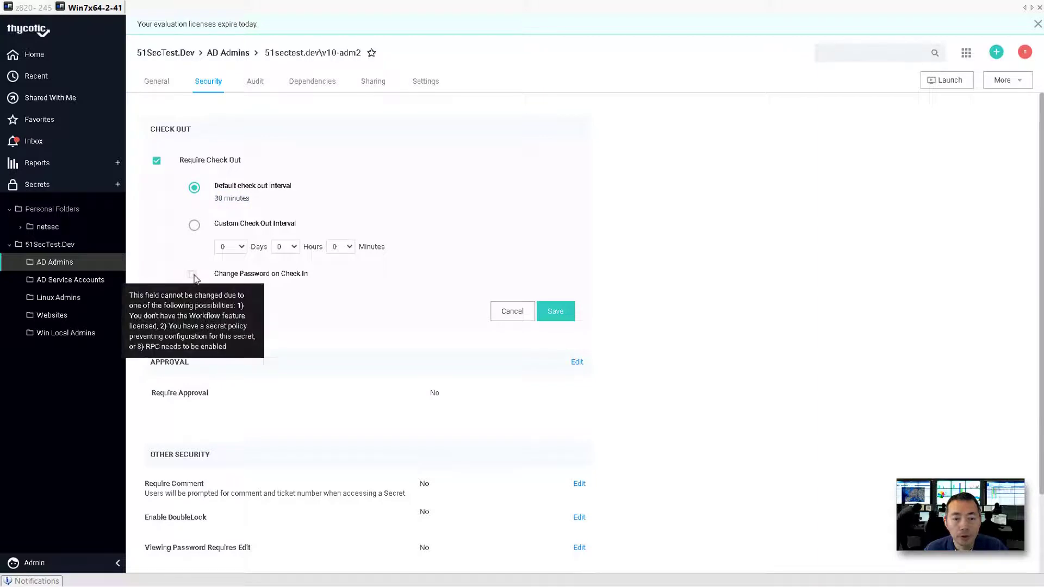
{"action": "left_click", "coordinate": [283, 277]}
{"action": "left_click", "coordinate": [283, 278]}
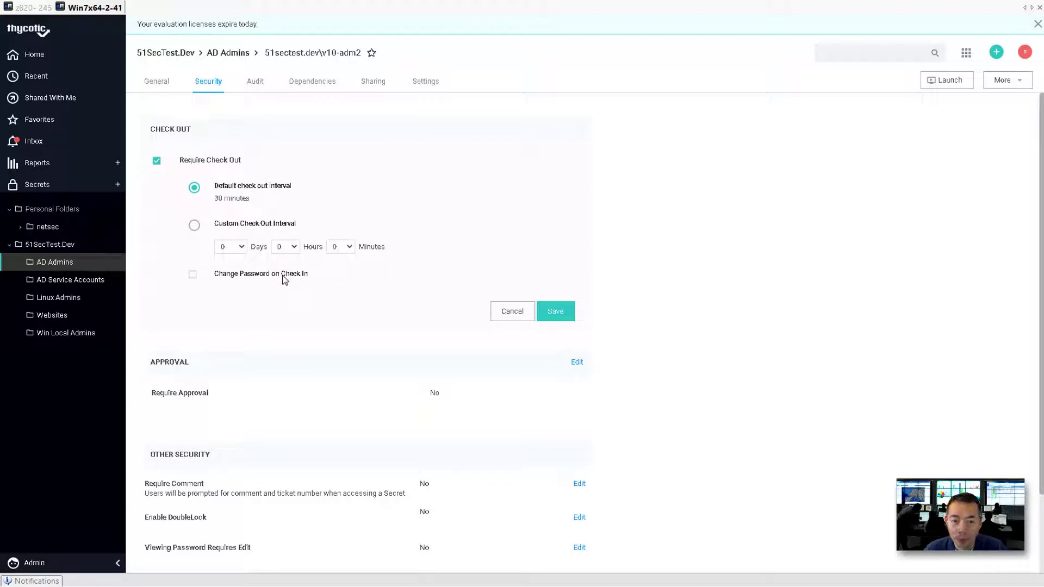
{"action": "mouse_move", "coordinate": [197, 279]}
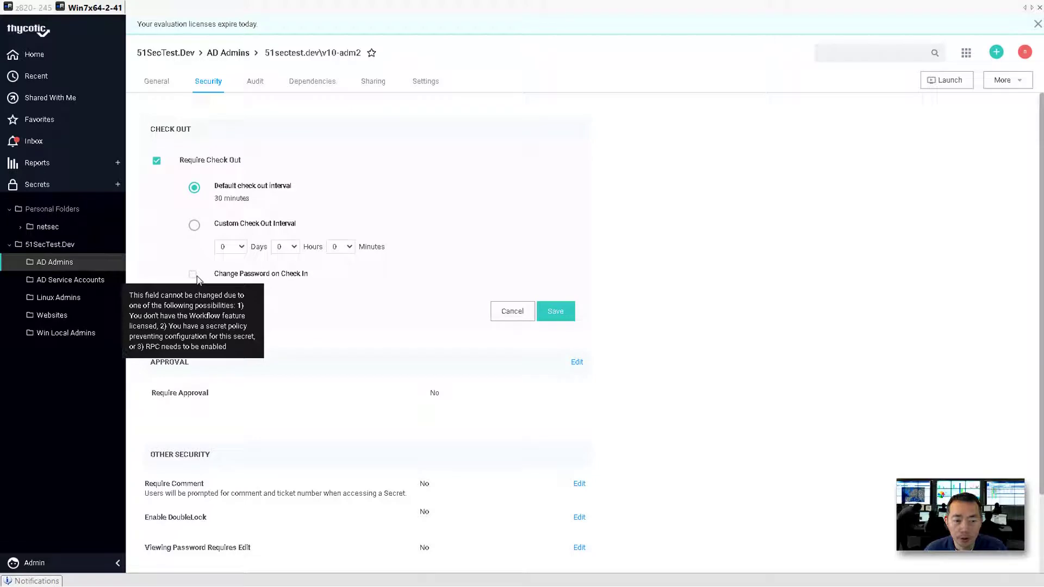
{"action": "left_click", "coordinate": [32, 562]}
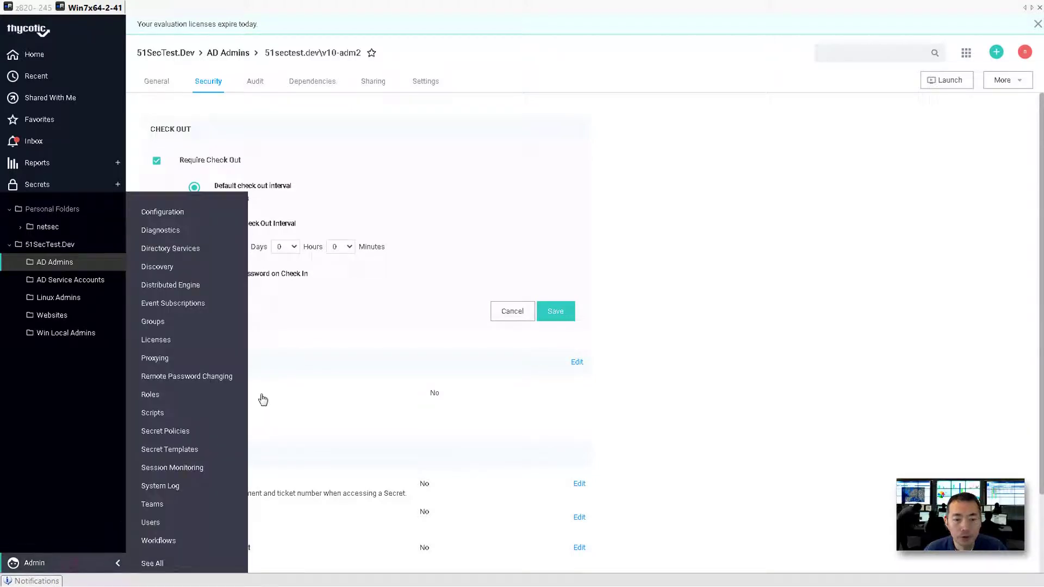
{"action": "left_click", "coordinate": [300, 276]}
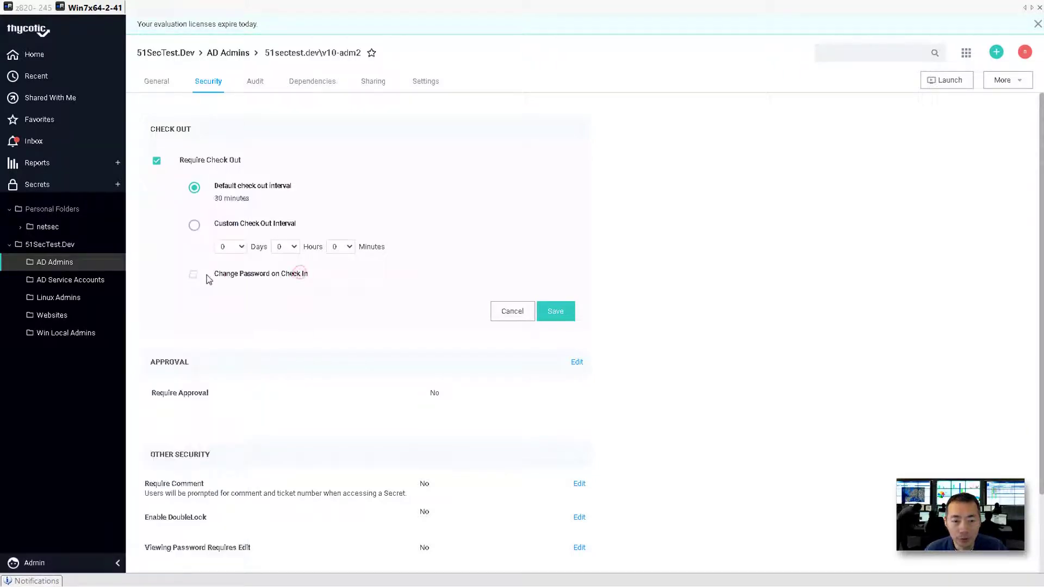
{"action": "mouse_move", "coordinate": [197, 280]}
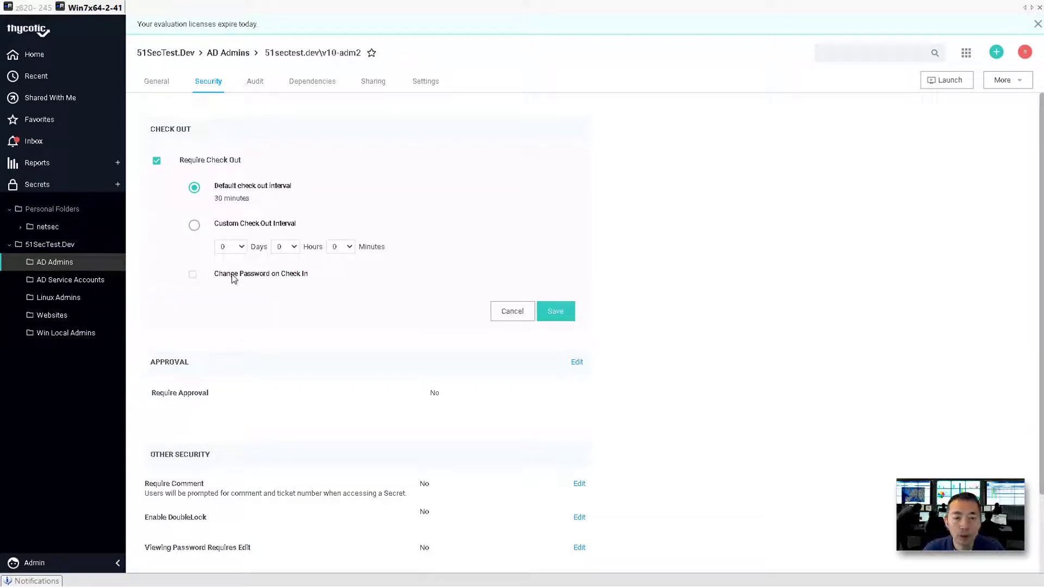
{"action": "left_click", "coordinate": [102, 564]}
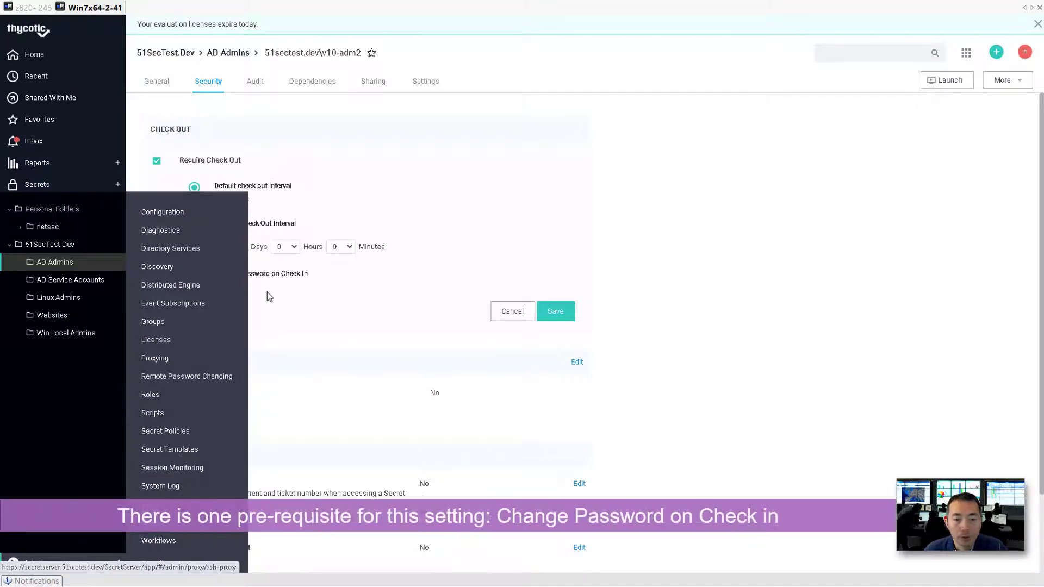
Enable Password Changing on Check In in the Remote Password Changing configuration and save.
{"action": "left_click", "coordinate": [217, 383]}
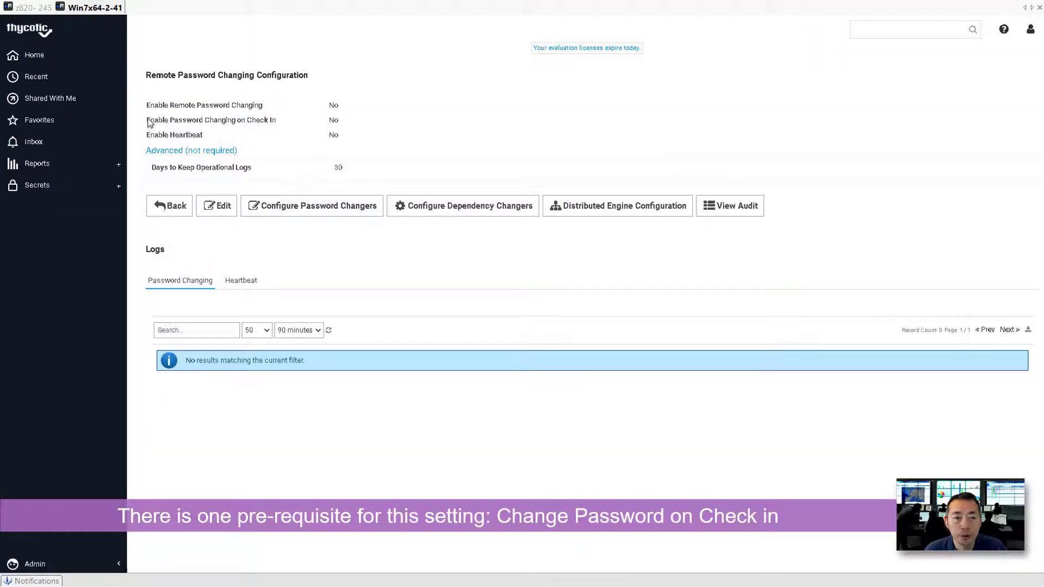
{"action": "left_click_drag", "start_coordinate": [148, 120], "coordinate": [274, 123]}
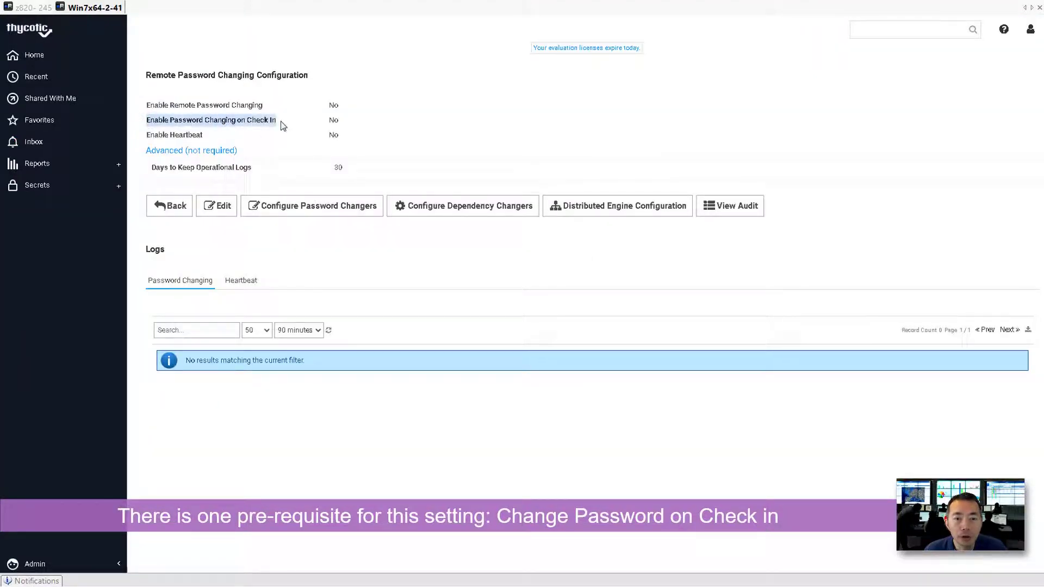
{"action": "left_click", "coordinate": [279, 125]}
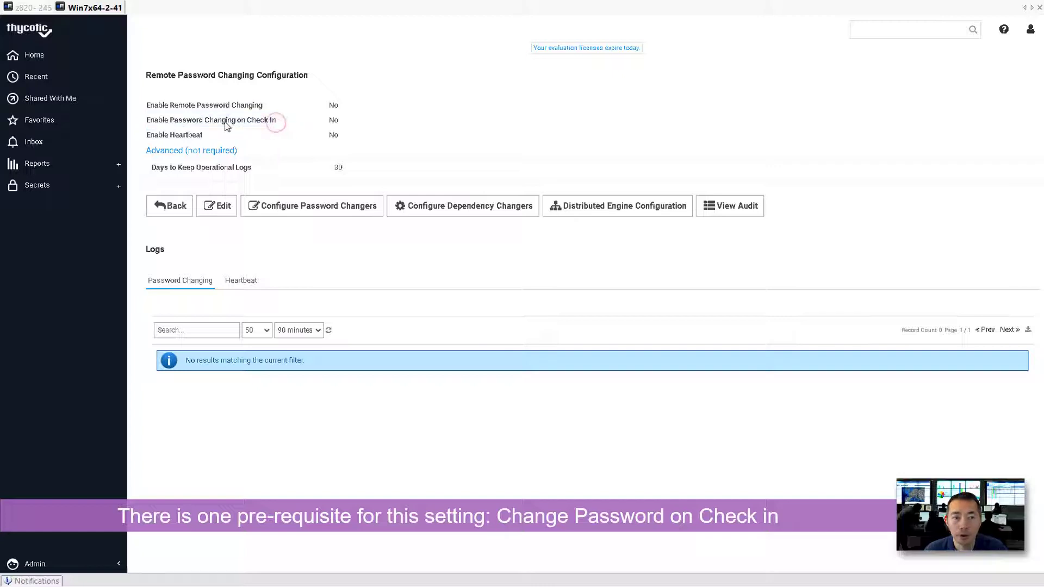
{"action": "left_click_drag", "start_coordinate": [148, 121], "coordinate": [277, 119]}
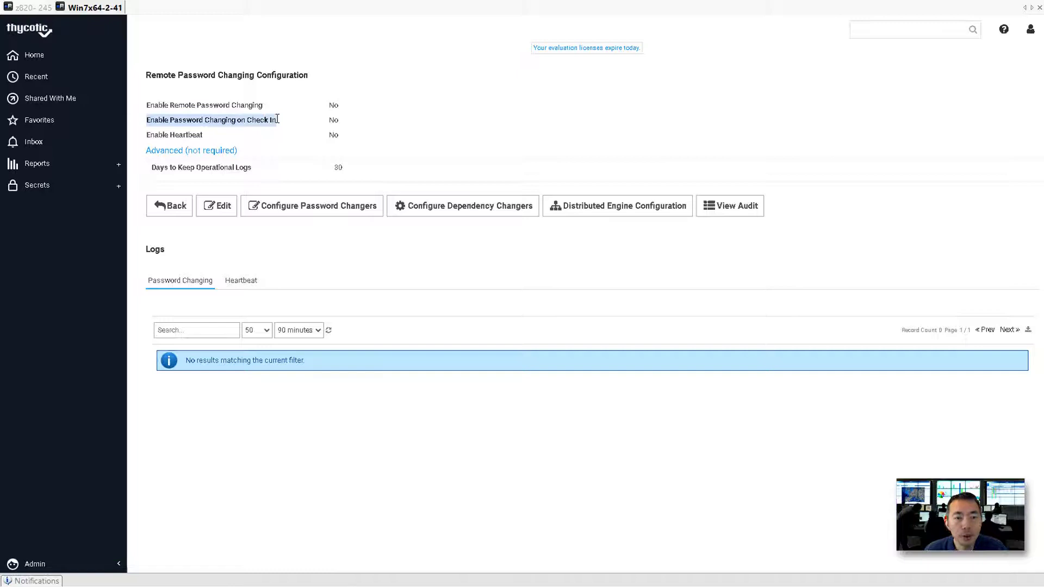
{"action": "left_click", "coordinate": [265, 122]}
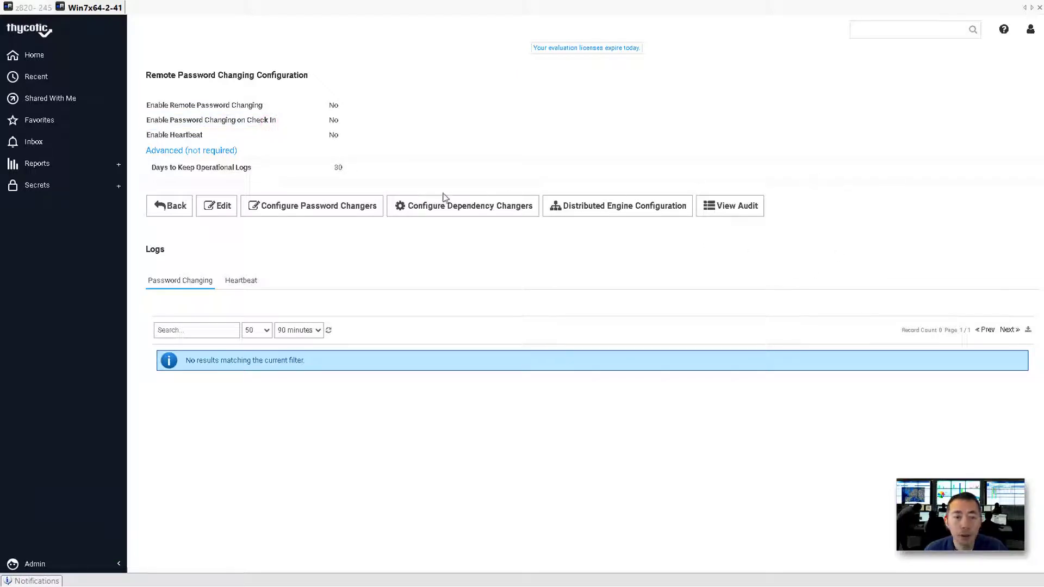
{"action": "left_click", "coordinate": [220, 211]}
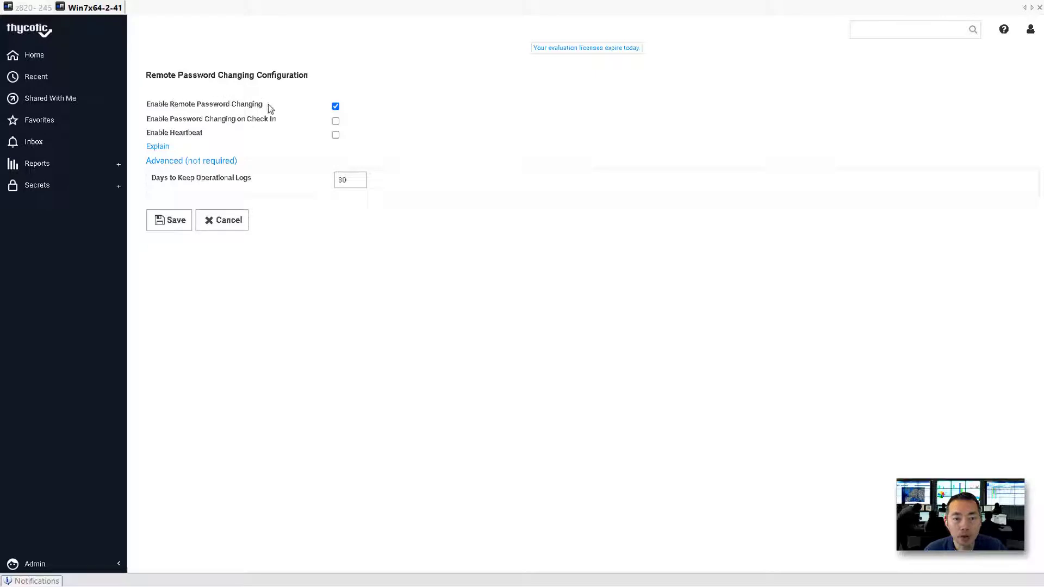
{"action": "left_click", "coordinate": [336, 121]}
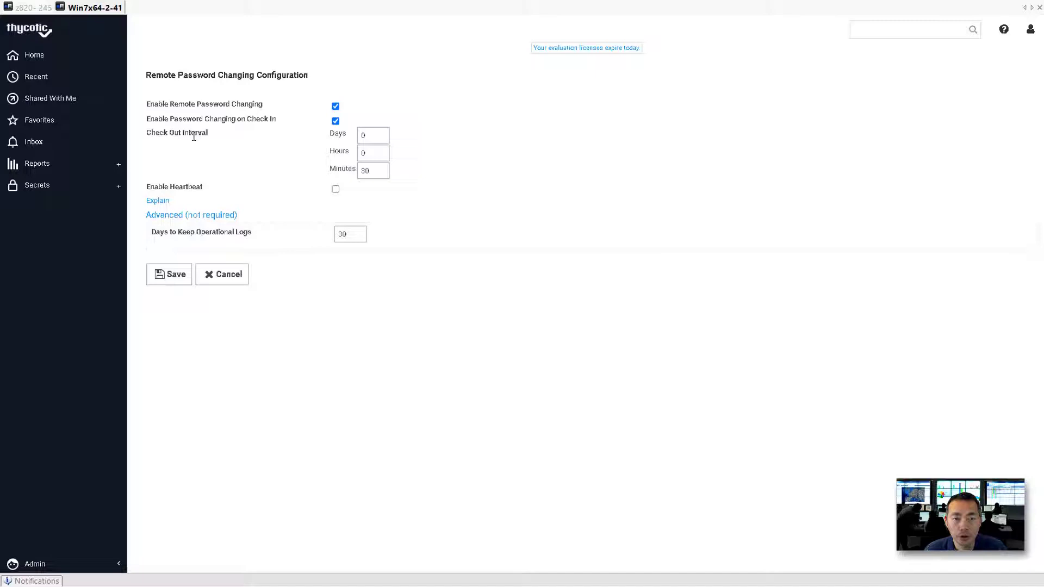
{"action": "left_click", "coordinate": [178, 277]}
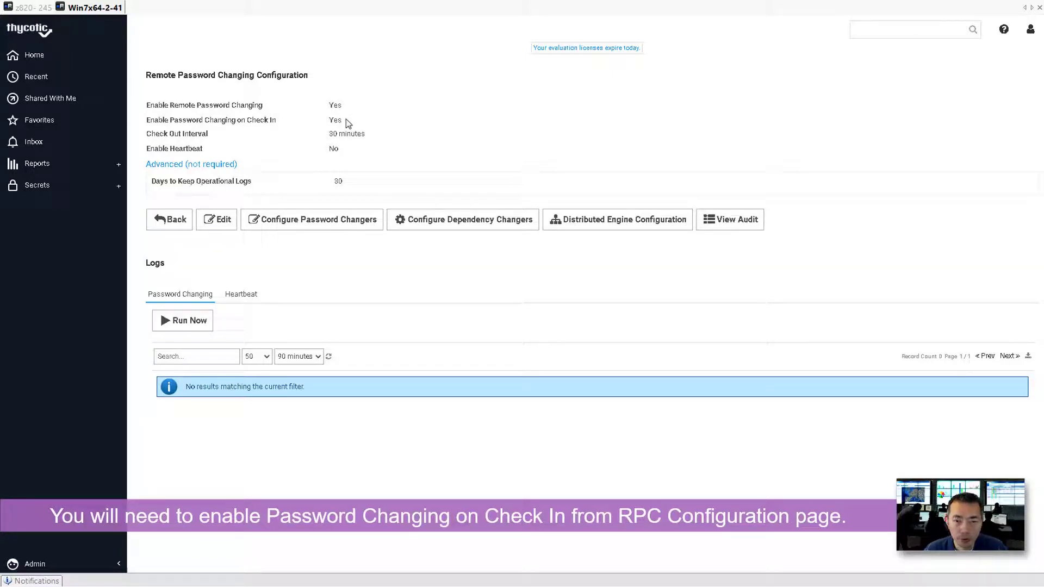
On v10-adm2, require check-out with Change Password on Check In ticked, and save.
{"action": "left_click", "coordinate": [79, 191]}
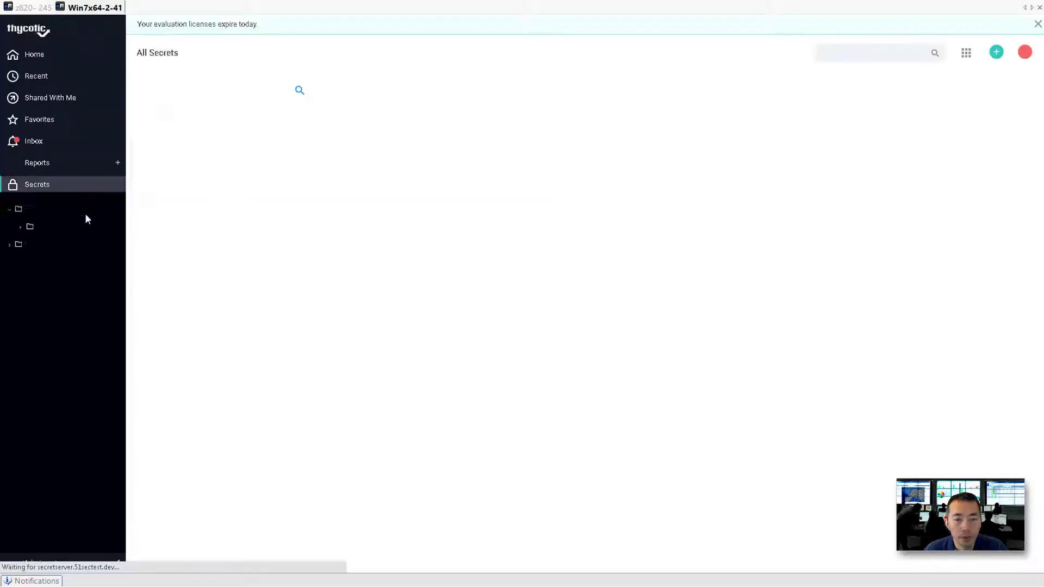
{"action": "left_click", "coordinate": [9, 245]}
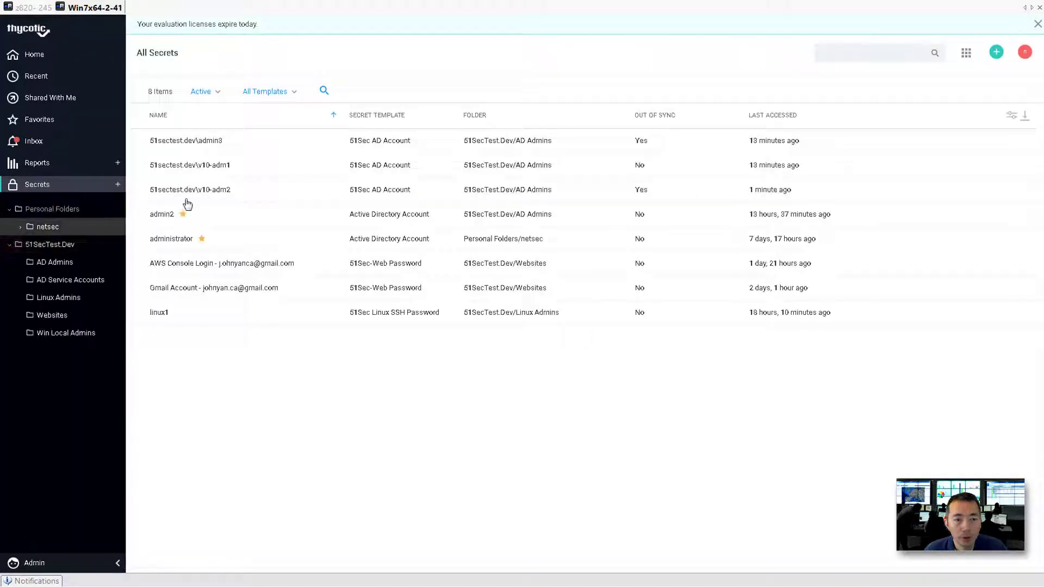
{"action": "left_click", "coordinate": [219, 189]}
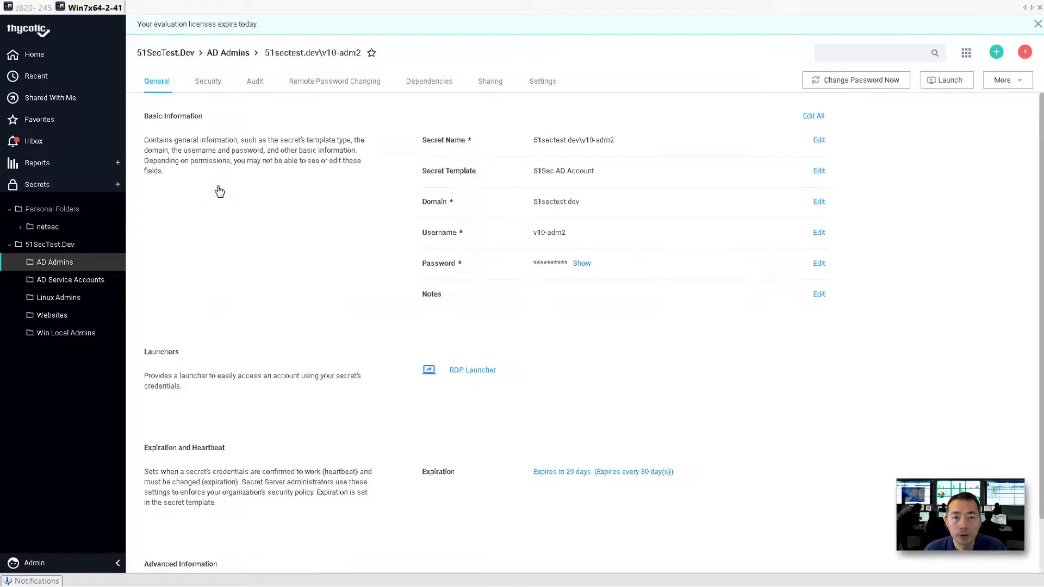
{"action": "left_click", "coordinate": [210, 84]}
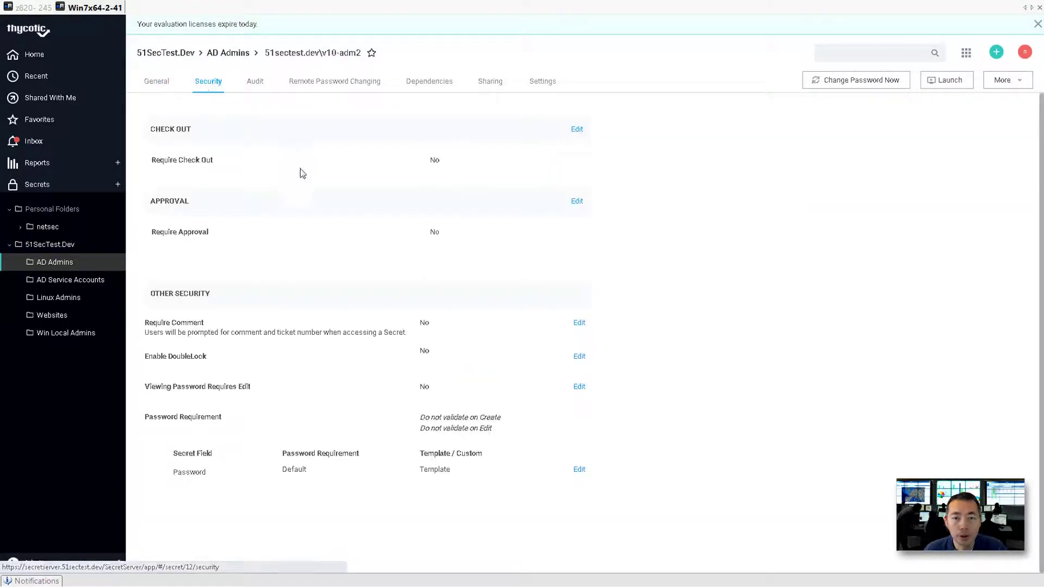
{"action": "left_click", "coordinate": [579, 129]}
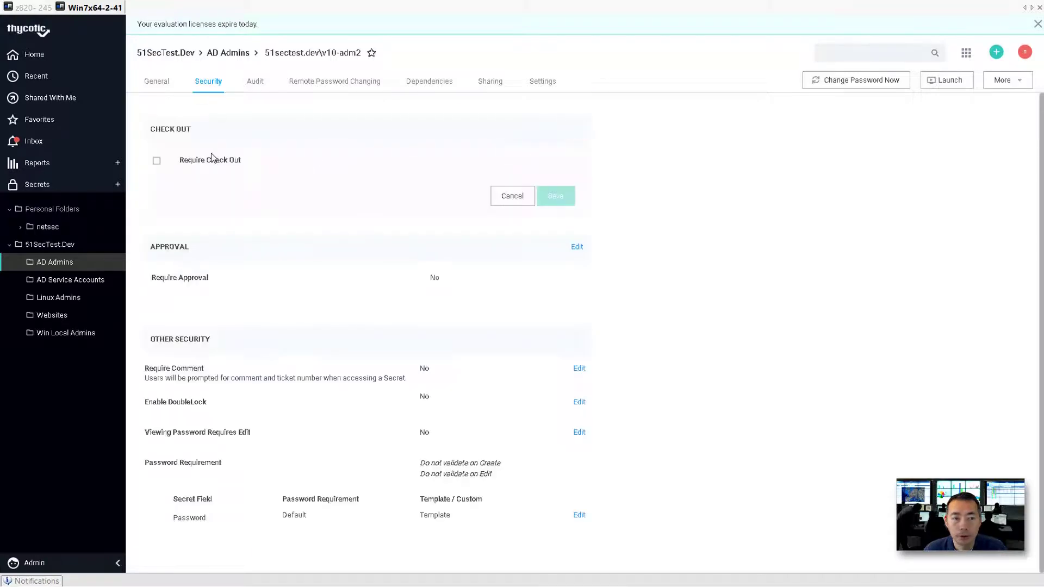
{"action": "left_click", "coordinate": [156, 162]}
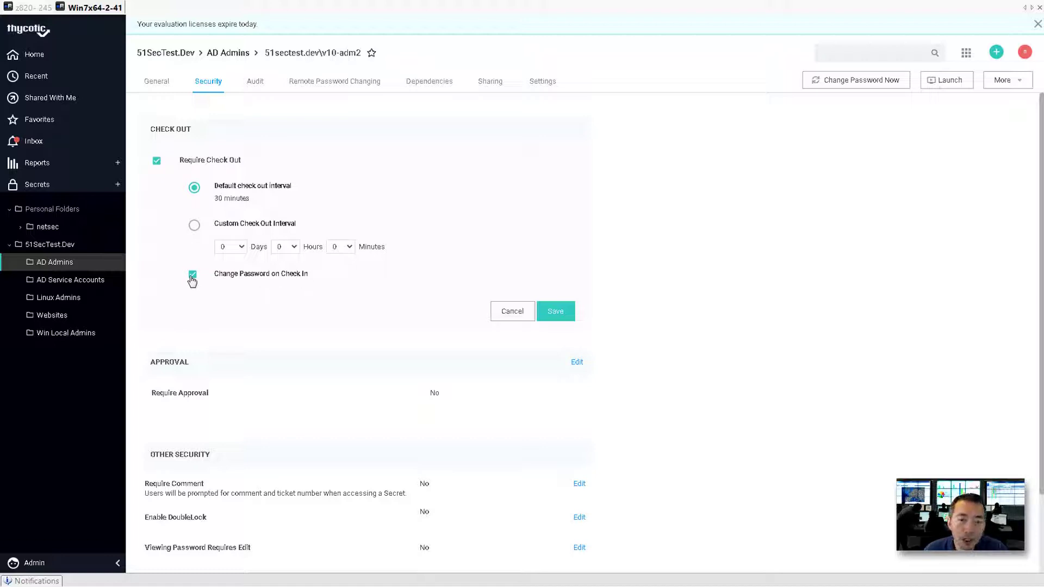
{"action": "left_click", "coordinate": [570, 314]}
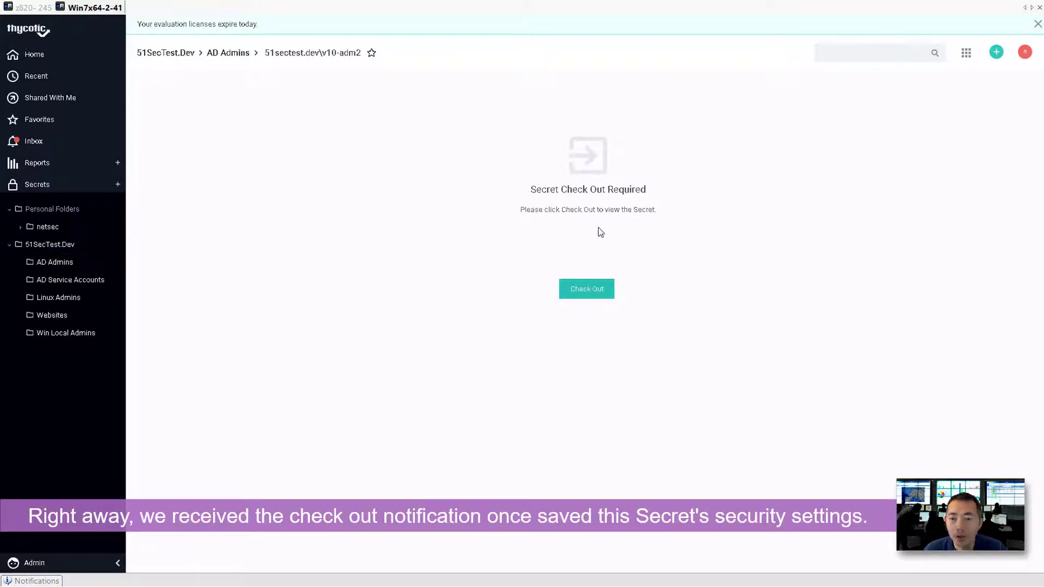
Check out v10-adm2 and confirm its 30-minute check-out and check-in password change settings.
{"action": "left_click", "coordinate": [581, 294]}
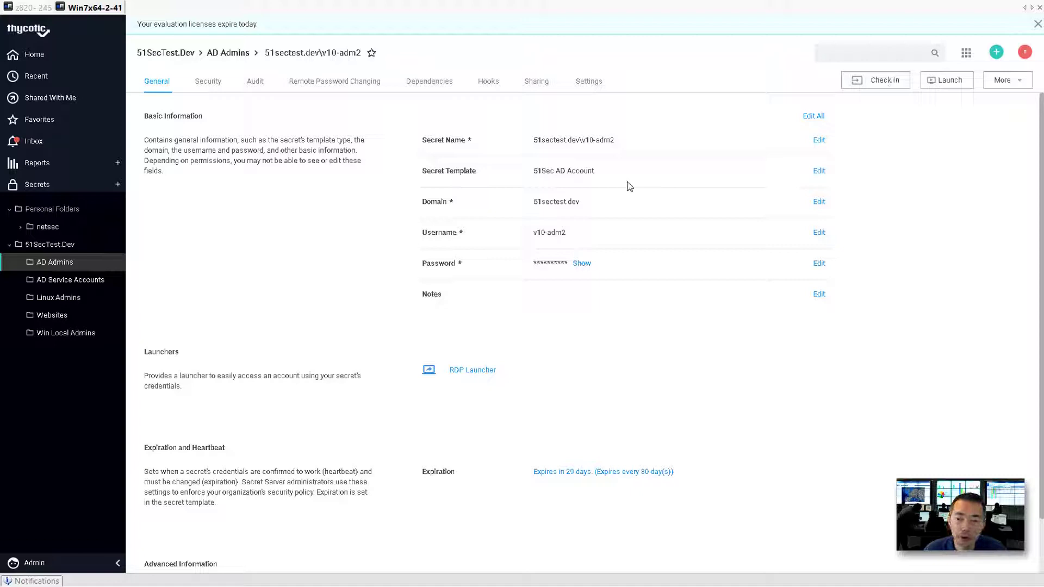
{"action": "left_click", "coordinate": [210, 82]}
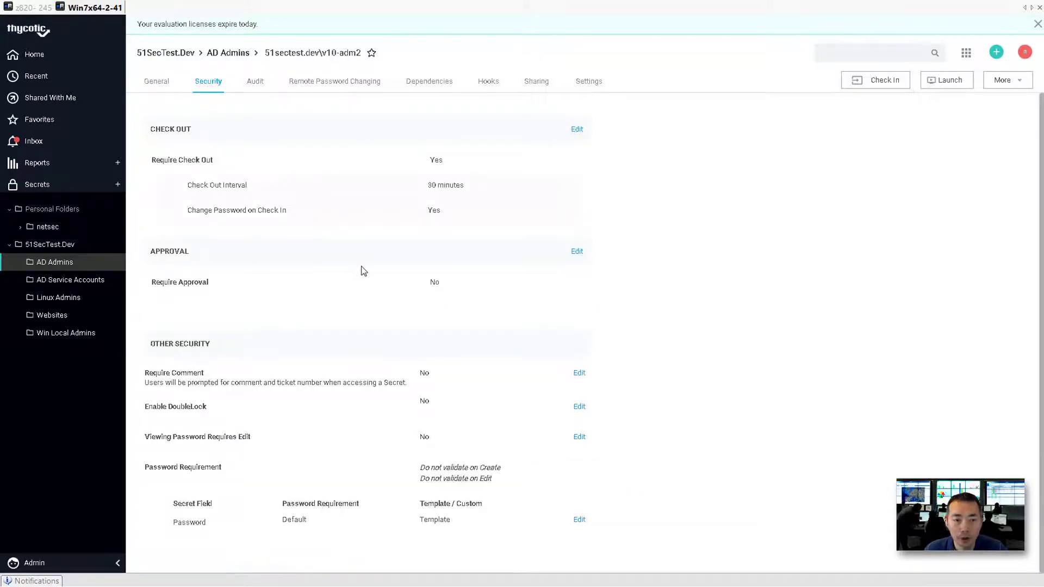
Set Require Approval to Standard including Editors with the basic single-level workflow.
{"action": "left_click", "coordinate": [577, 252]}
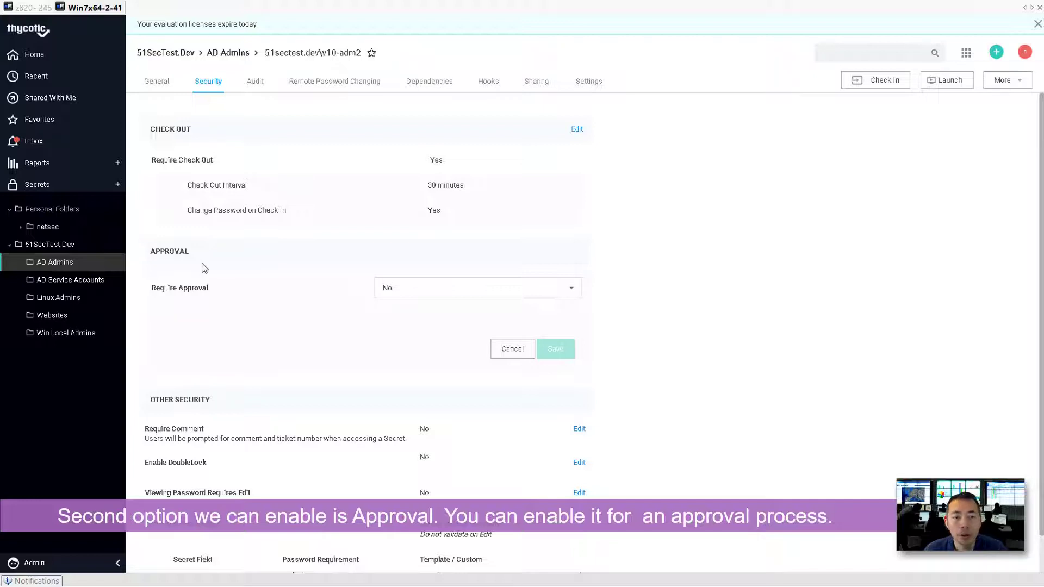
{"action": "left_click", "coordinate": [432, 292]}
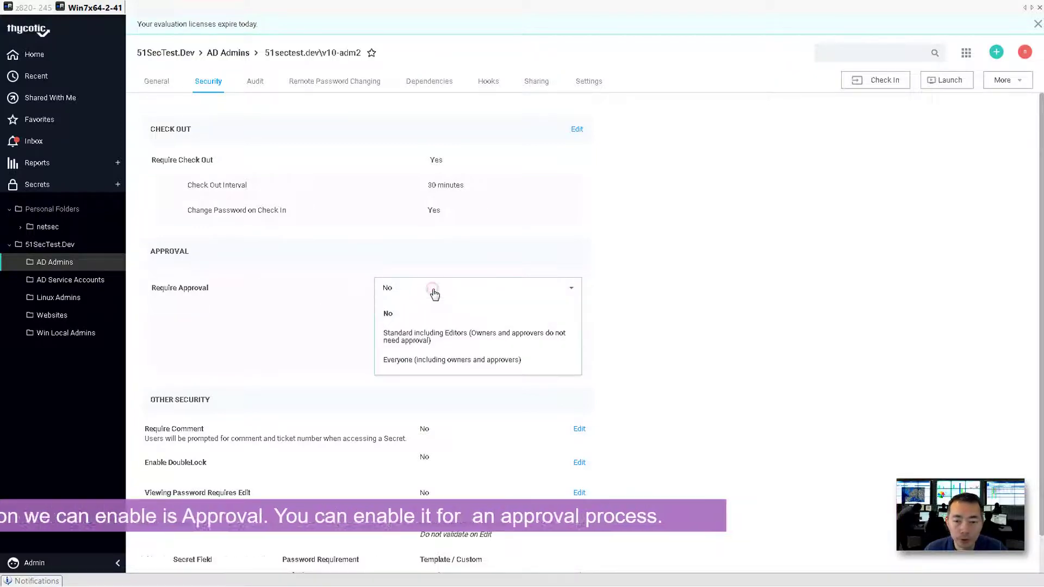
{"action": "left_click", "coordinate": [436, 346]}
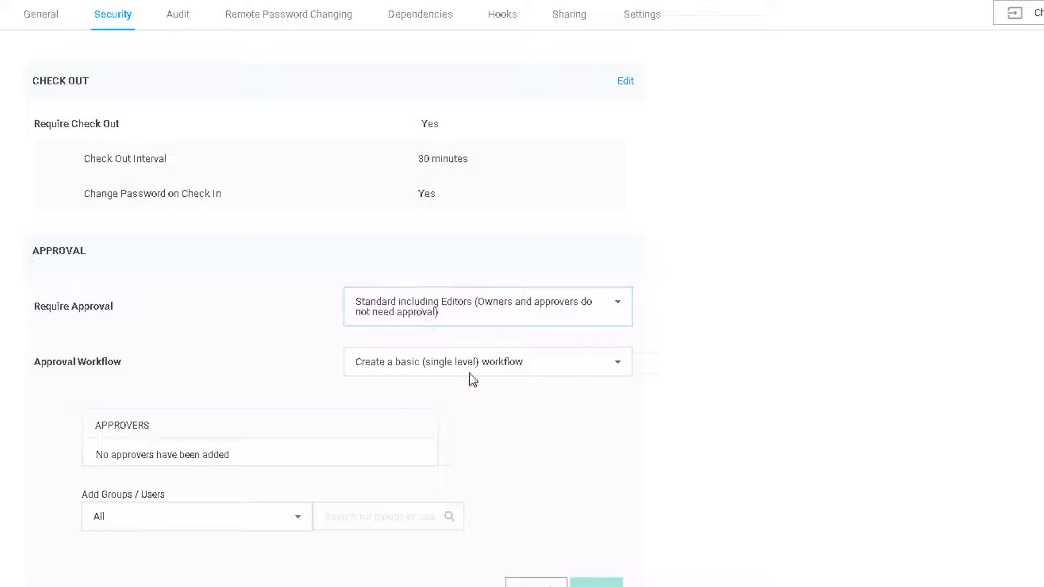
{"action": "left_click", "coordinate": [492, 365]}
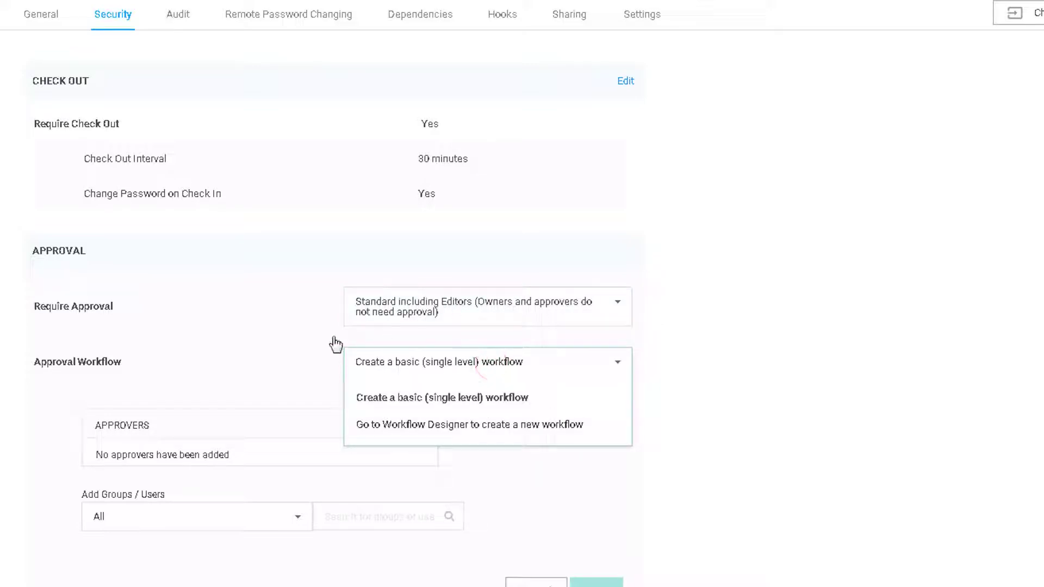
{"action": "left_click", "coordinate": [228, 351]}
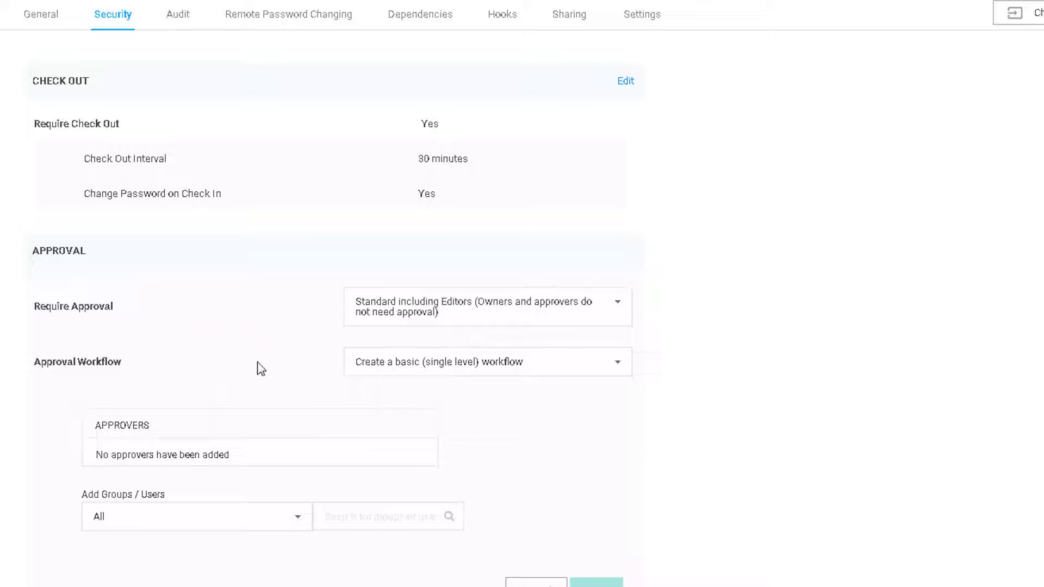
{"action": "left_click", "coordinate": [466, 365]}
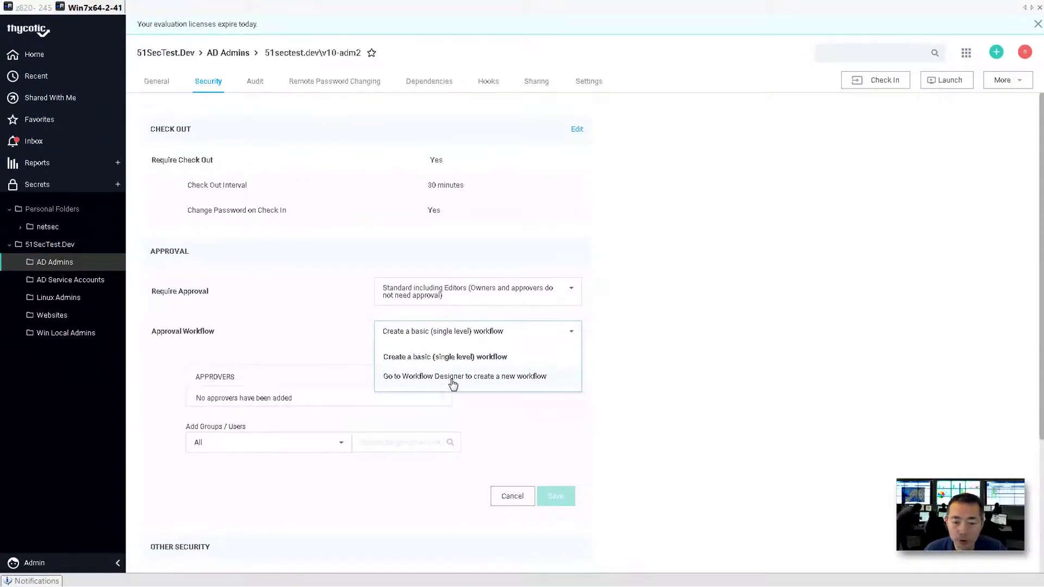
{"action": "left_click", "coordinate": [82, 566]}
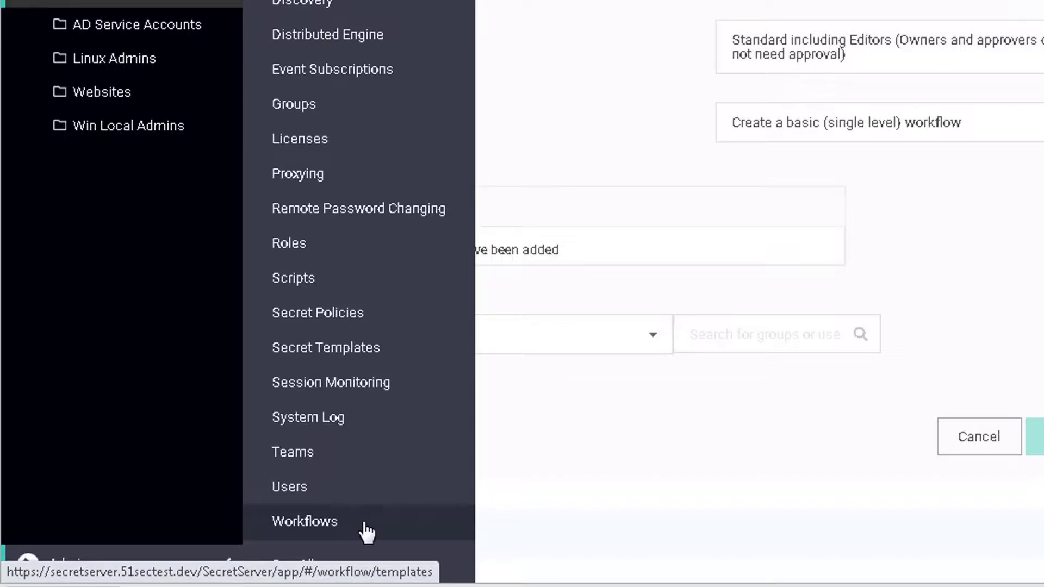
{"action": "left_click", "coordinate": [914, 128]}
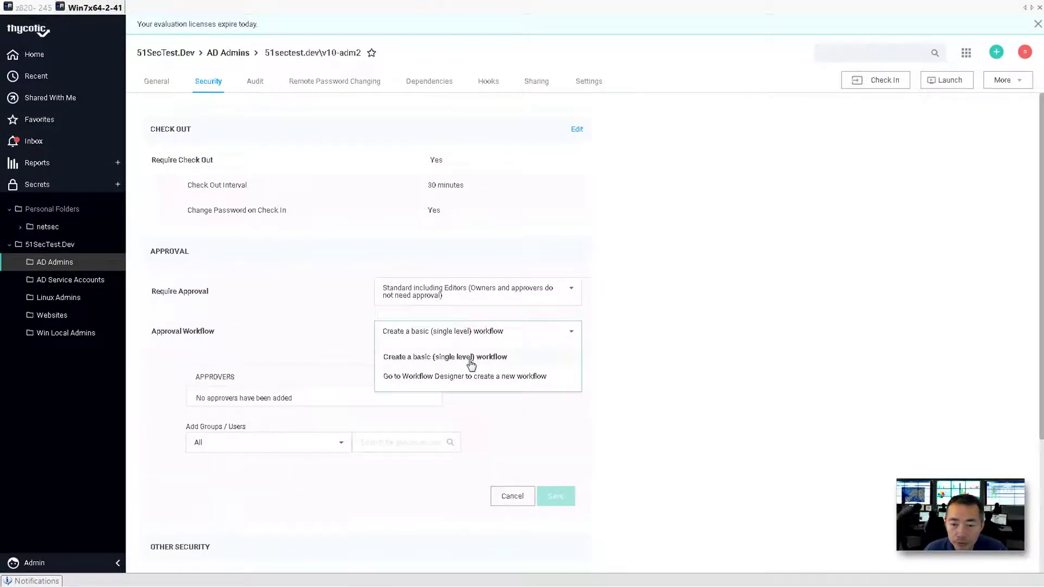
{"action": "left_click", "coordinate": [541, 351]}
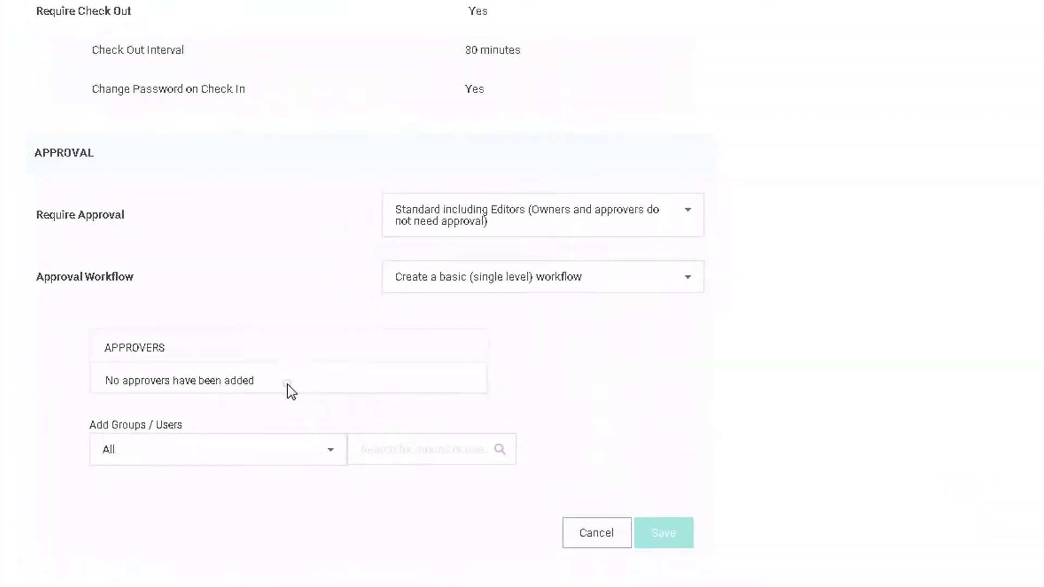
Add the 51sectest.dev test user as approver and save the approval settings.
{"action": "left_click", "coordinate": [243, 453]}
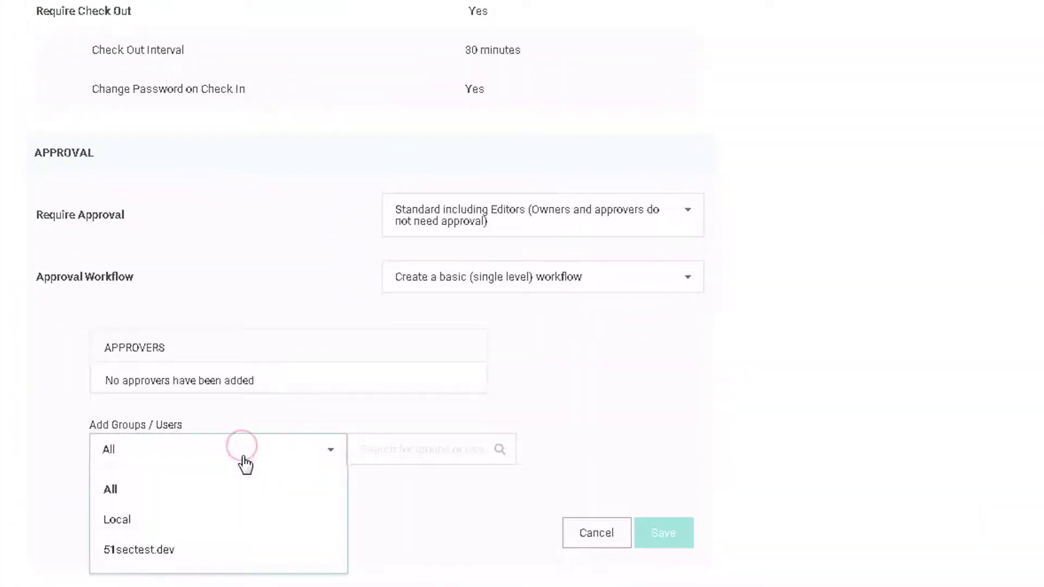
{"action": "left_click", "coordinate": [219, 550]}
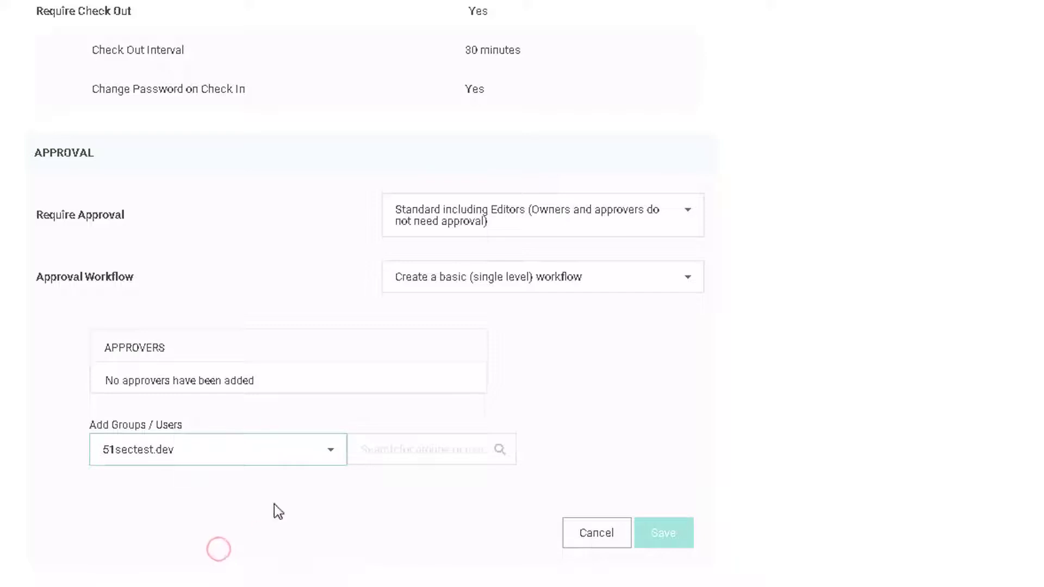
{"action": "left_click", "coordinate": [394, 448]}
{"action": "type", "text": "tes"}
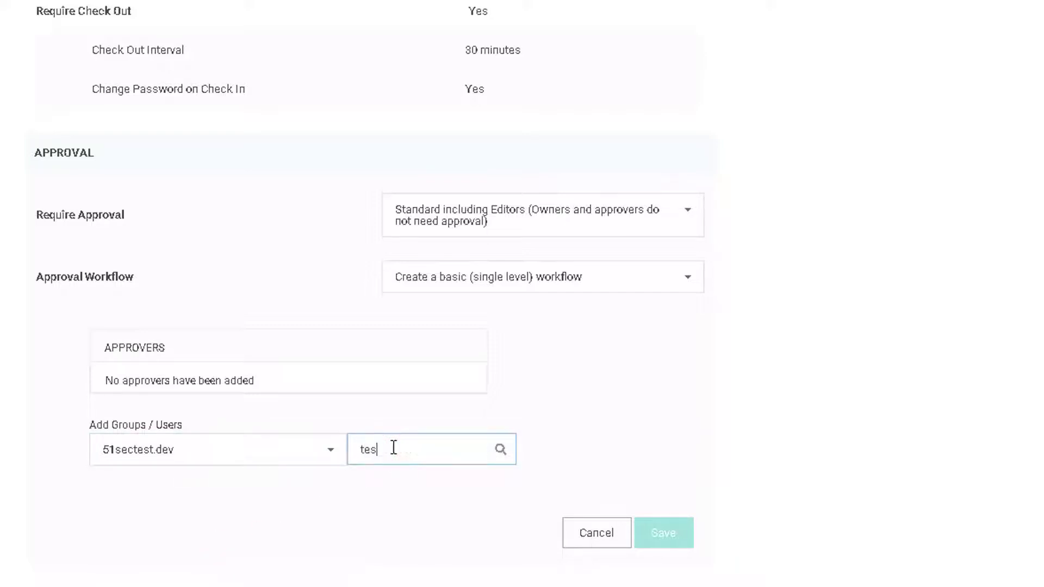
{"action": "type", "text": "t2"}
{"action": "left_click", "coordinate": [384, 516]}
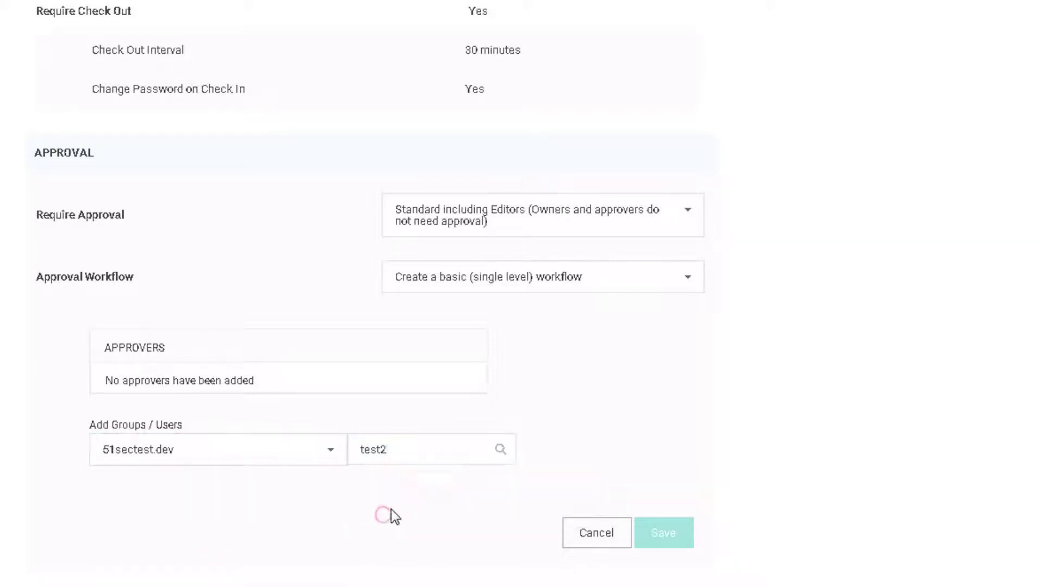
{"action": "left_click", "coordinate": [405, 448]}
{"action": "left_click", "coordinate": [452, 482]}
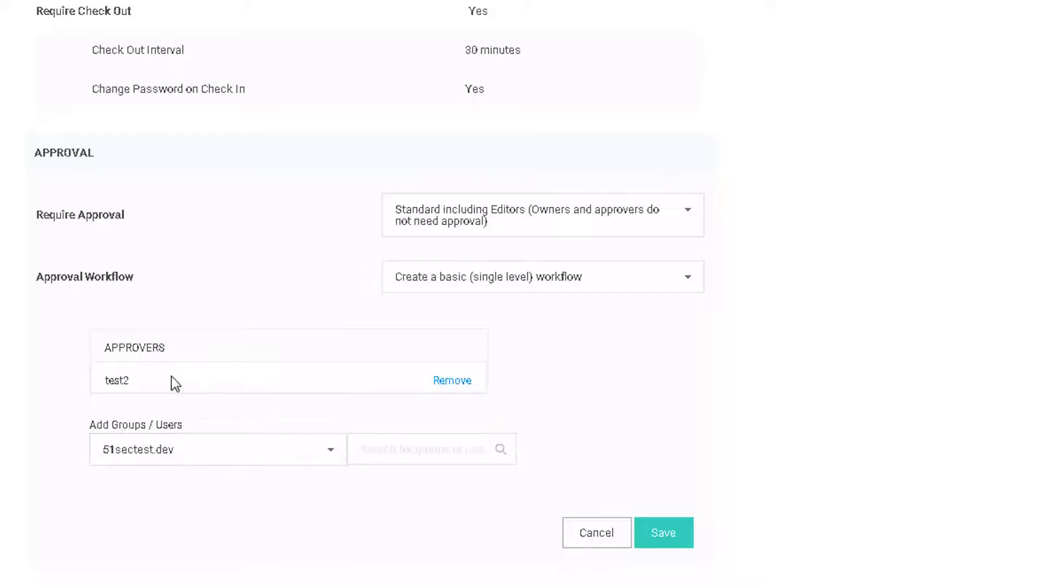
{"action": "left_click", "coordinate": [664, 534]}
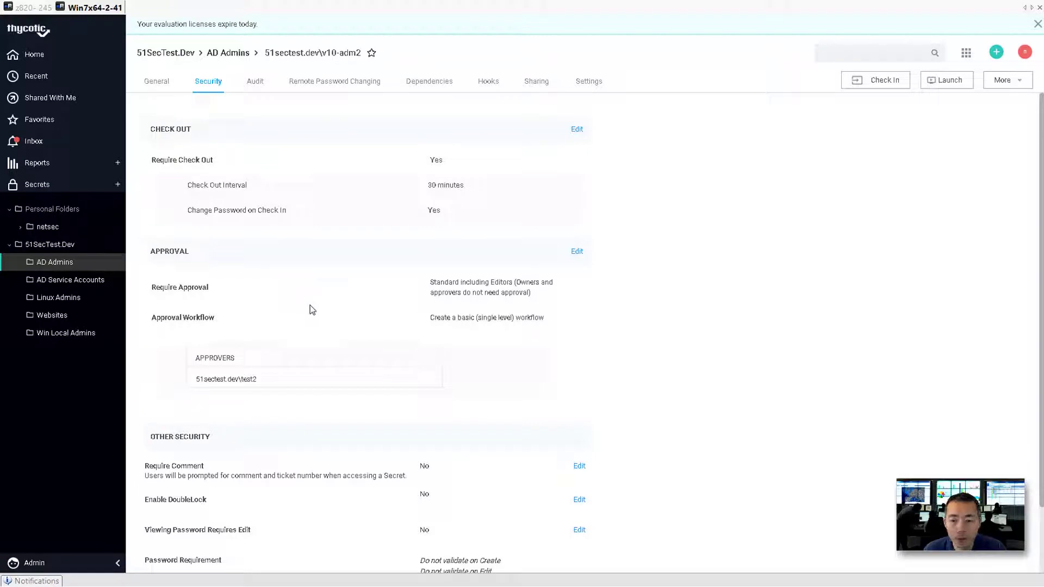
Turn on Require Comment under Other Security for the v10-adm2 secret.
{"action": "scroll", "coordinate": [310, 305], "scroll_direction": "down", "scroll_amount": 2}
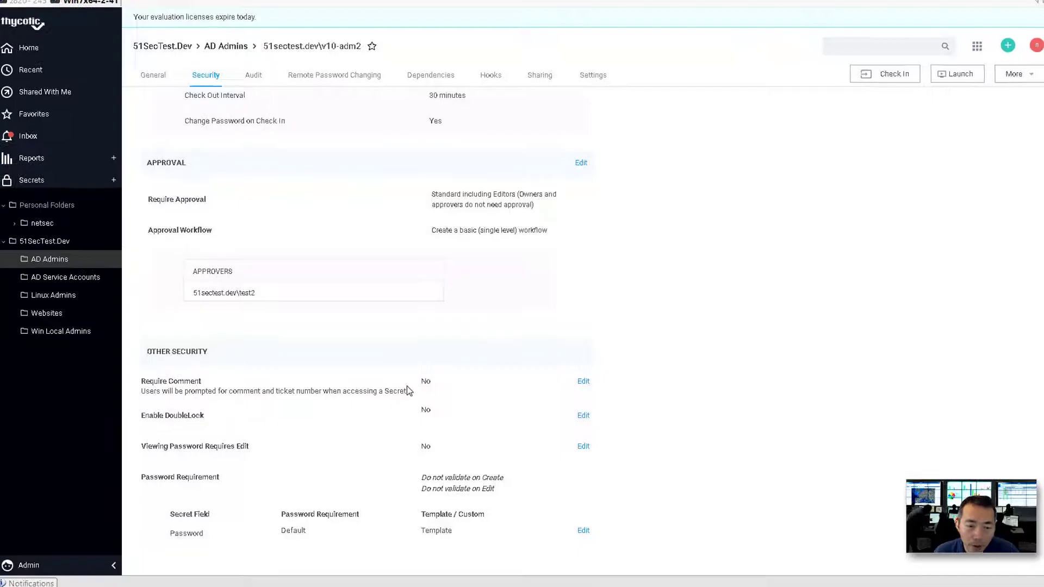
{"action": "left_click", "coordinate": [579, 381]}
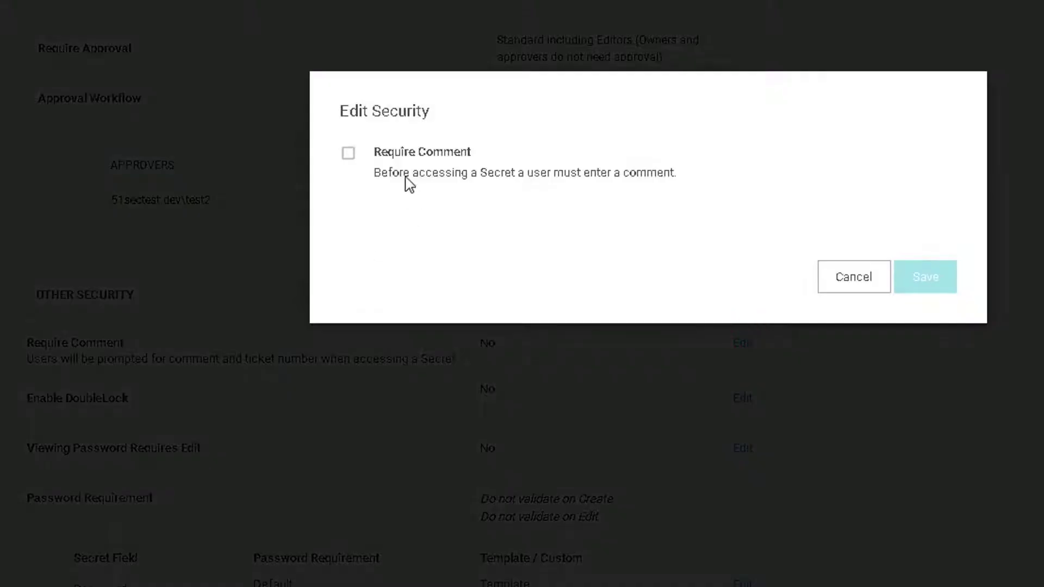
{"action": "left_click", "coordinate": [349, 154]}
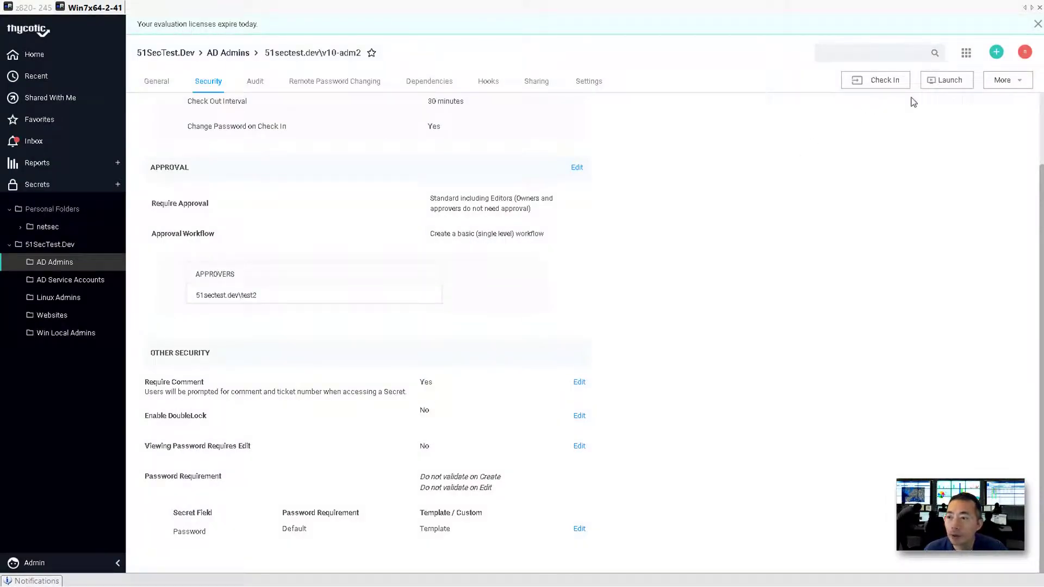
{"action": "scroll", "coordinate": [536, 280], "scroll_direction": "up", "scroll_amount": 2}
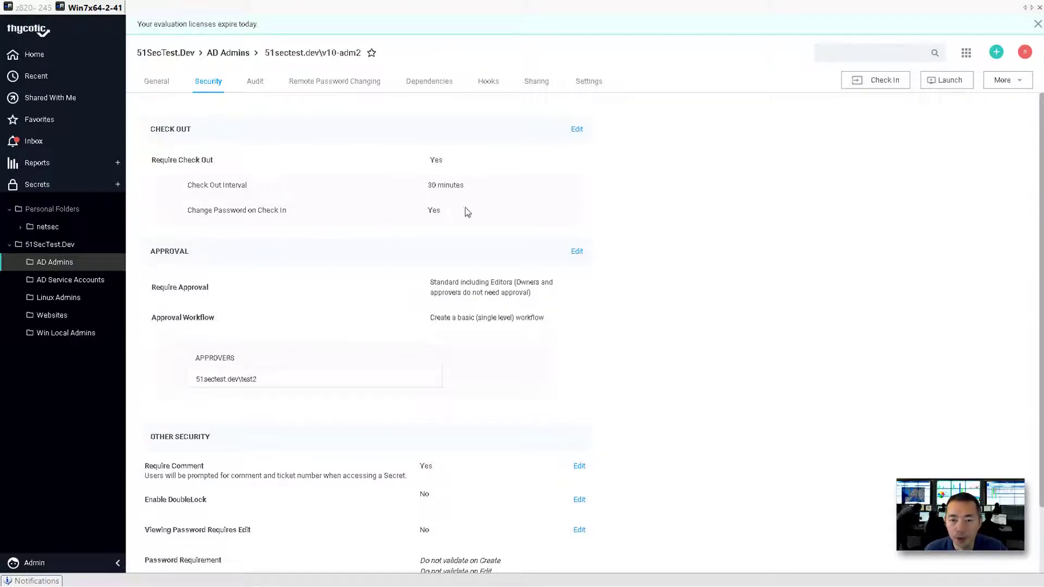
Log out, sign in as the 51sectest.dev test user, and open v10-adm2 from All Secrets.
{"action": "left_click", "coordinate": [1025, 51]}
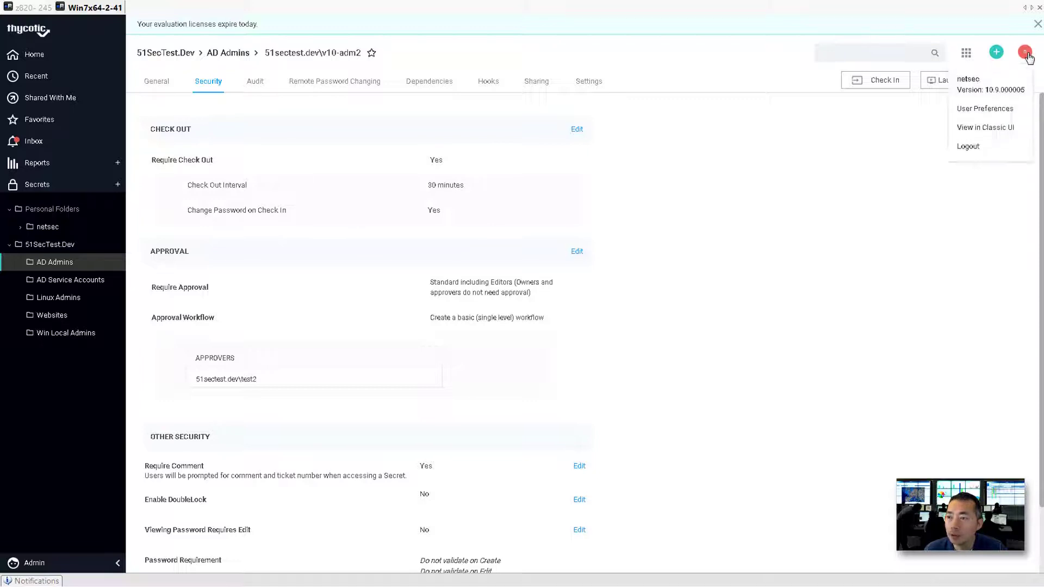
{"action": "left_click", "coordinate": [985, 151]}
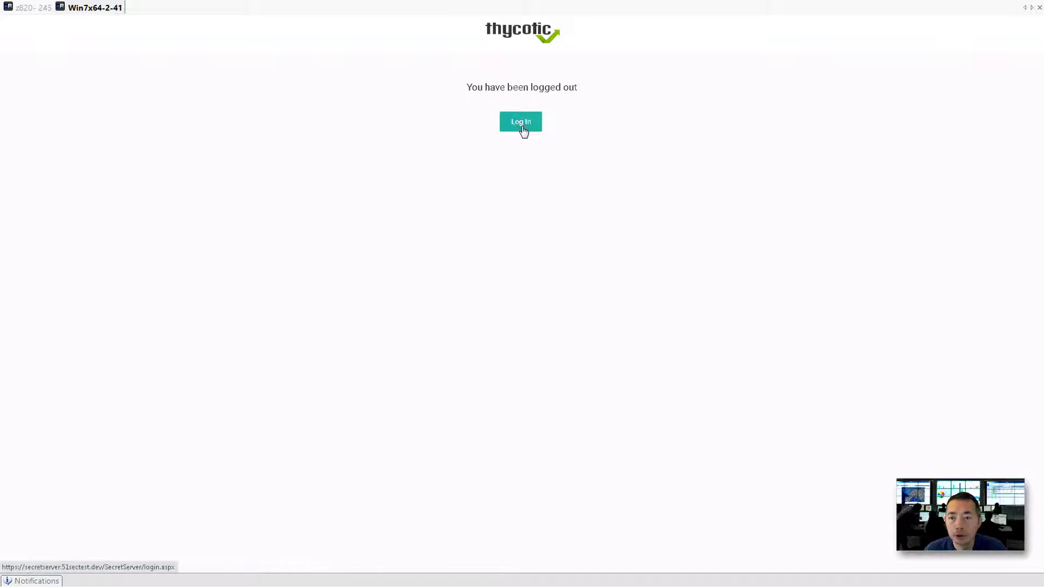
{"action": "left_click", "coordinate": [521, 127]}
{"action": "left_click", "coordinate": [520, 129]}
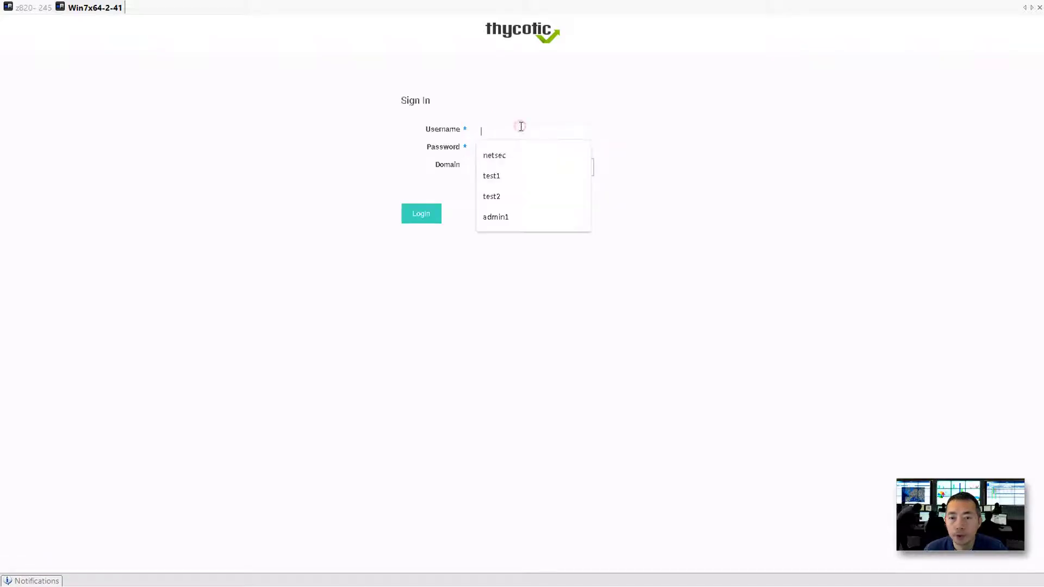
{"action": "left_click", "coordinate": [528, 175]}
{"action": "left_click", "coordinate": [520, 167]}
{"action": "left_click", "coordinate": [505, 189]}
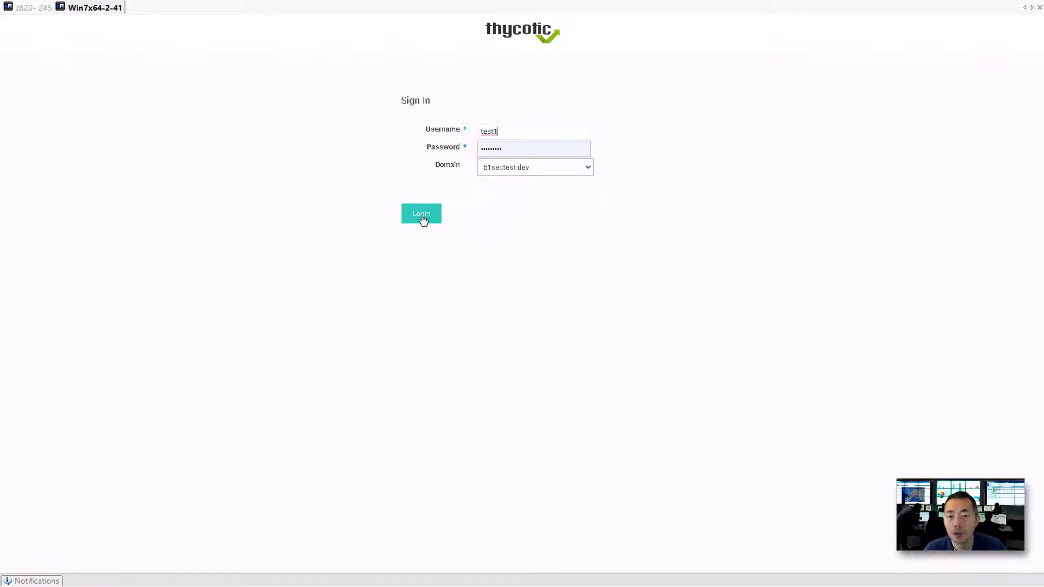
{"action": "left_click", "coordinate": [422, 216]}
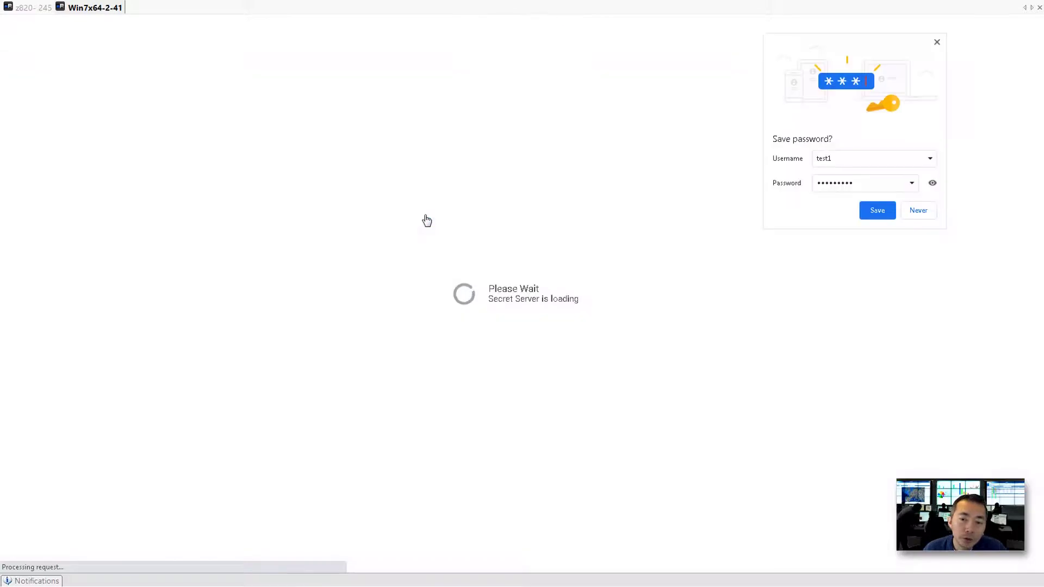
{"action": "left_click", "coordinate": [917, 211]}
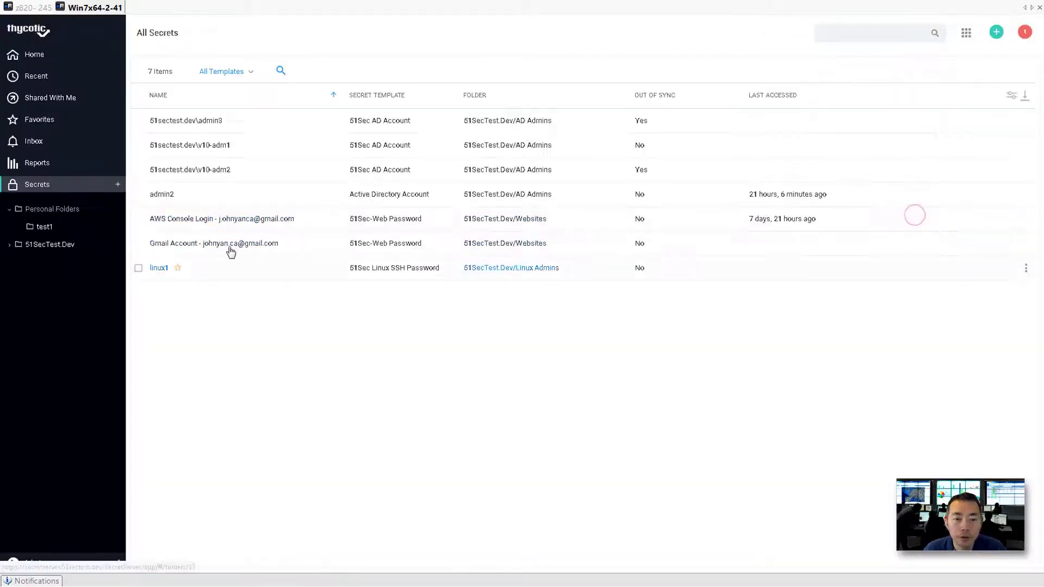
{"action": "left_click", "coordinate": [216, 169]}
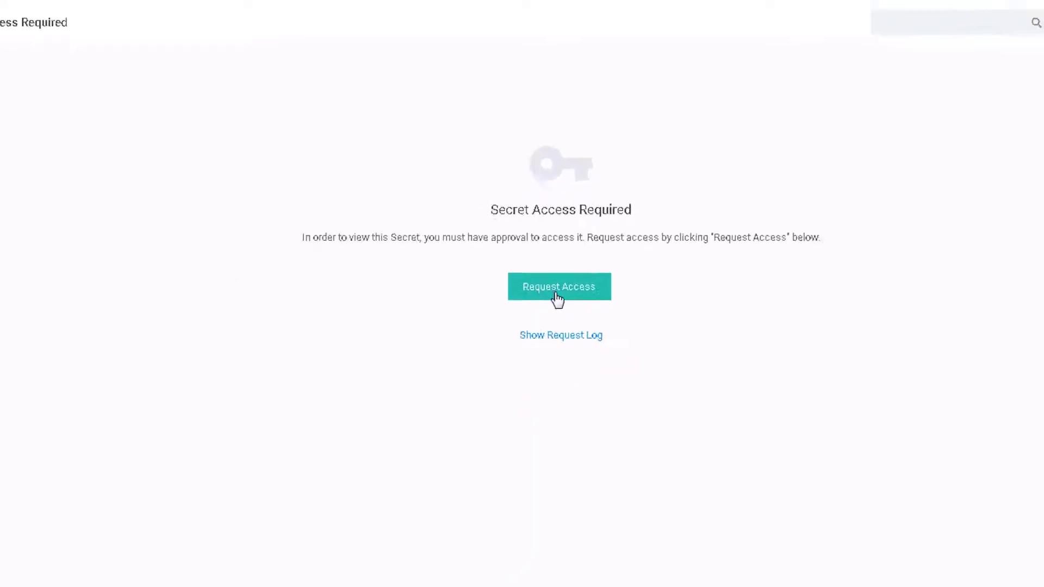
Request 30 minutes of access to the v10-adm2 secret with the reason 'Test'.
{"action": "left_click", "coordinate": [516, 386]}
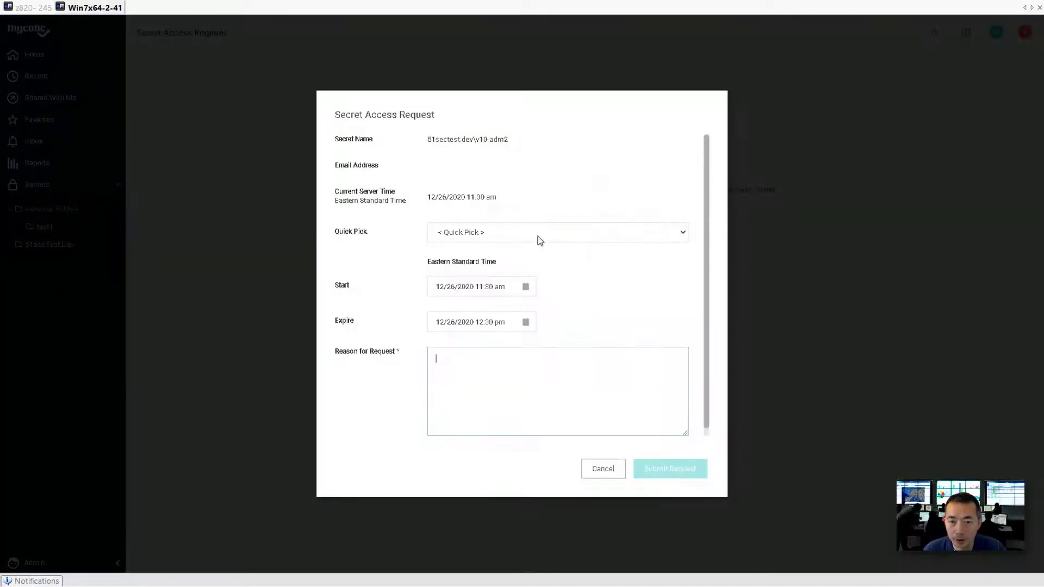
{"action": "left_click", "coordinate": [543, 237]}
{"action": "left_click", "coordinate": [496, 257]}
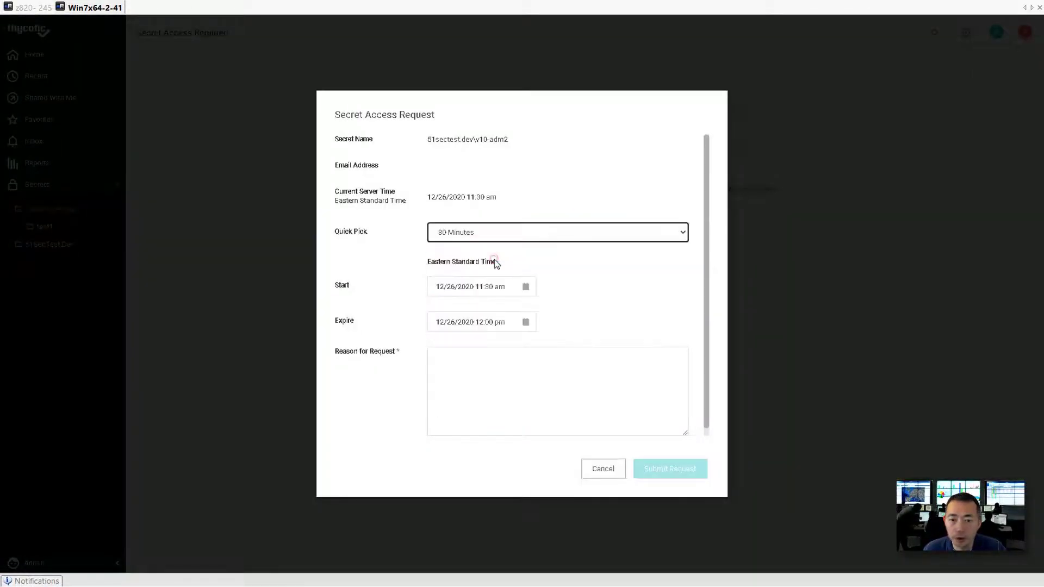
{"action": "left_click", "coordinate": [463, 378]}
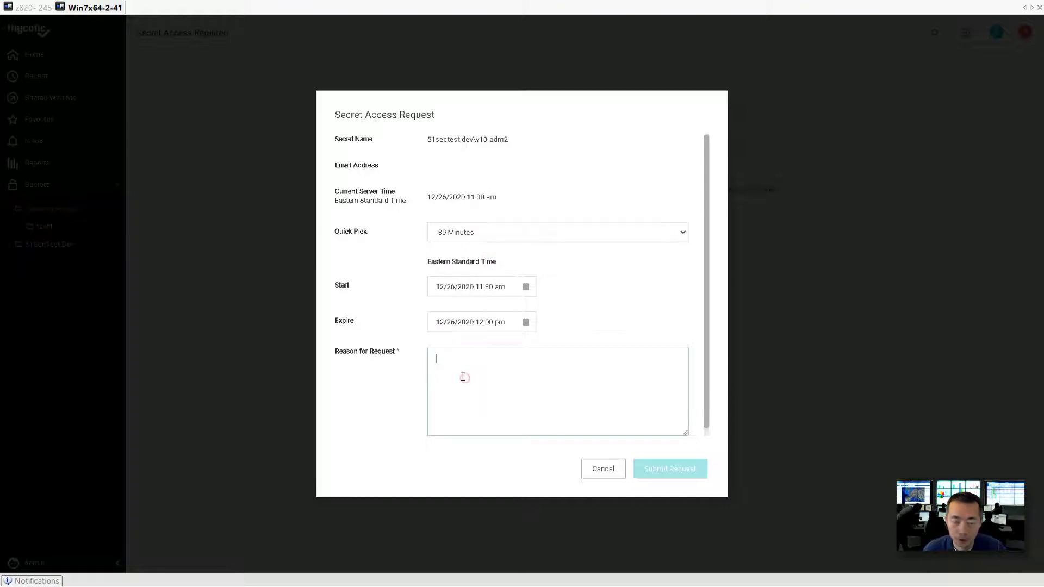
{"action": "type", "text": "Test"}
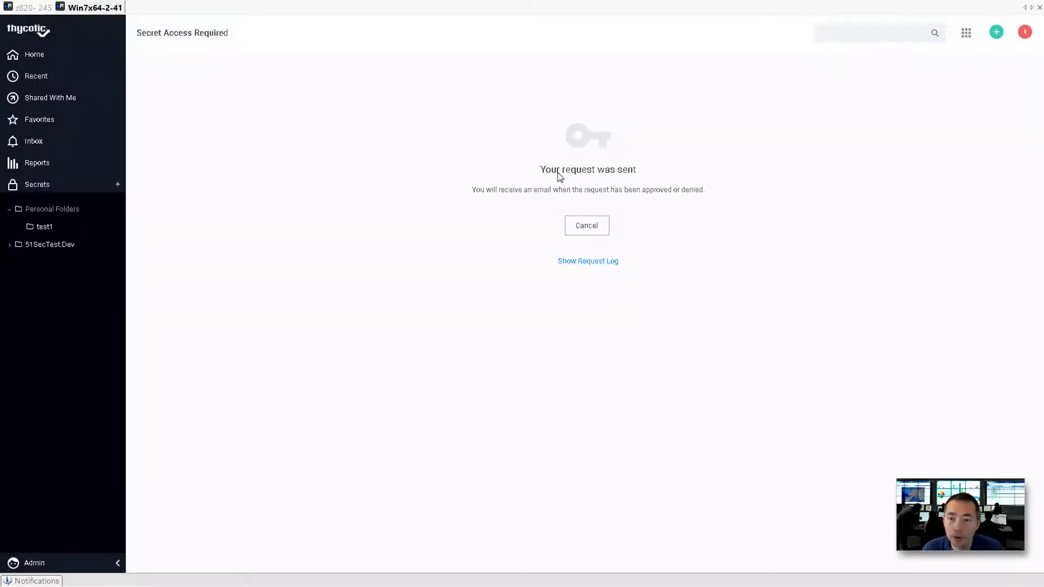
{"action": "left_click_drag", "start_coordinate": [535, 174], "coordinate": [630, 175]}
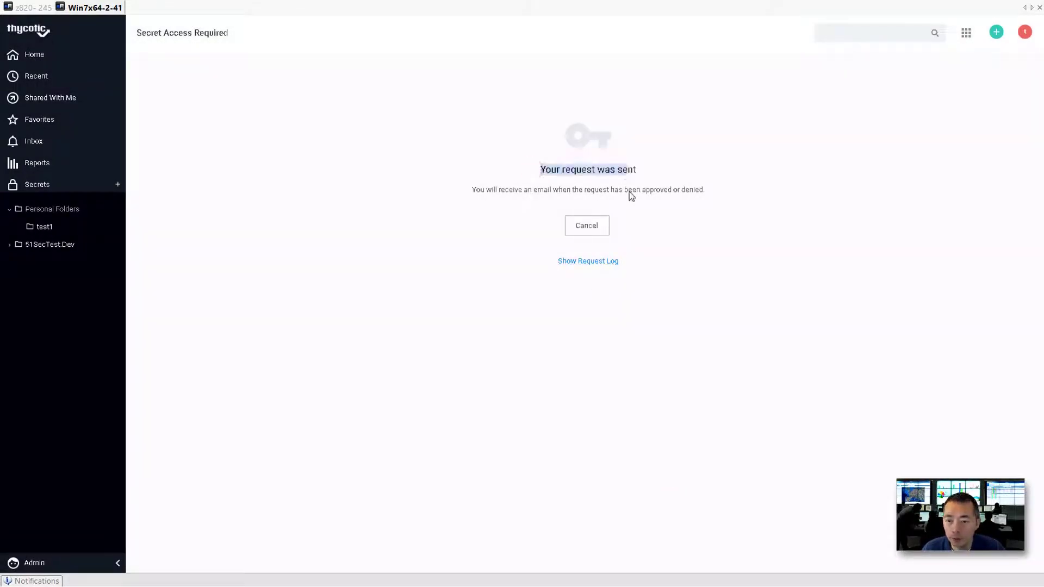
{"action": "left_click", "coordinate": [629, 192]}
Log out of the requesting account and pick the approver's saved username on the sign-in form.
{"action": "left_click", "coordinate": [1025, 34]}
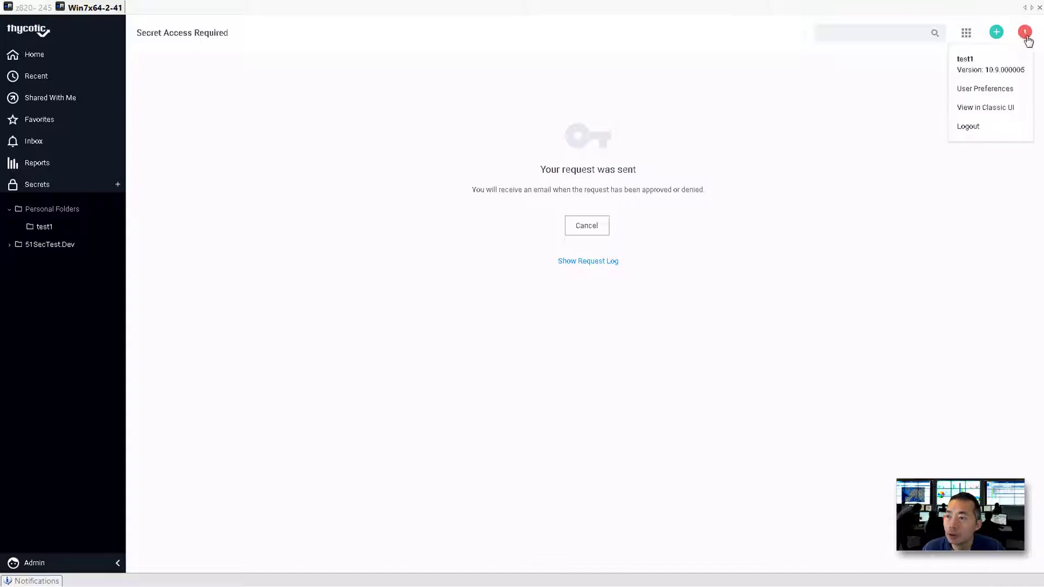
{"action": "left_click", "coordinate": [976, 126]}
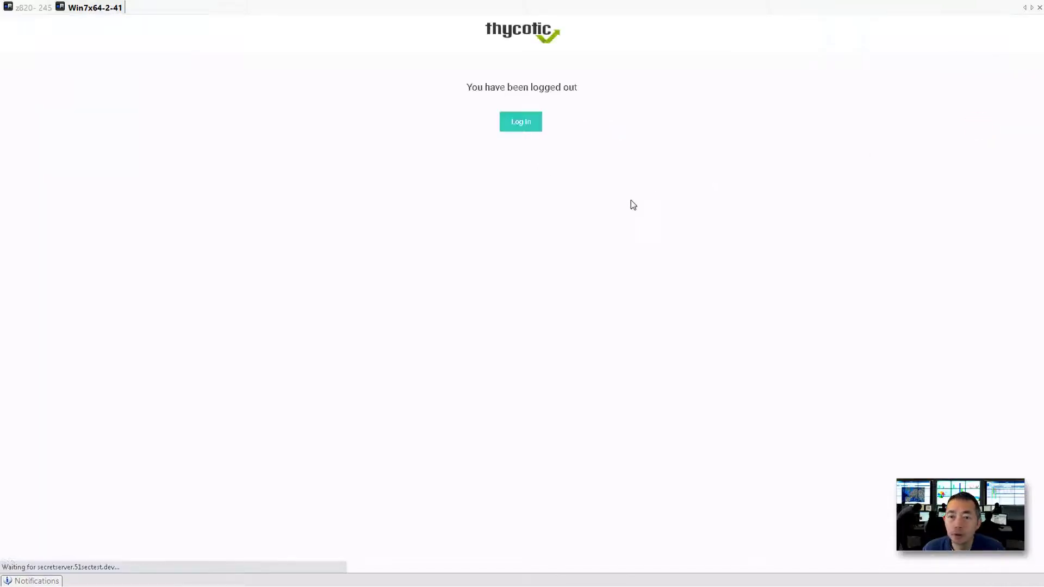
{"action": "left_click", "coordinate": [522, 122]}
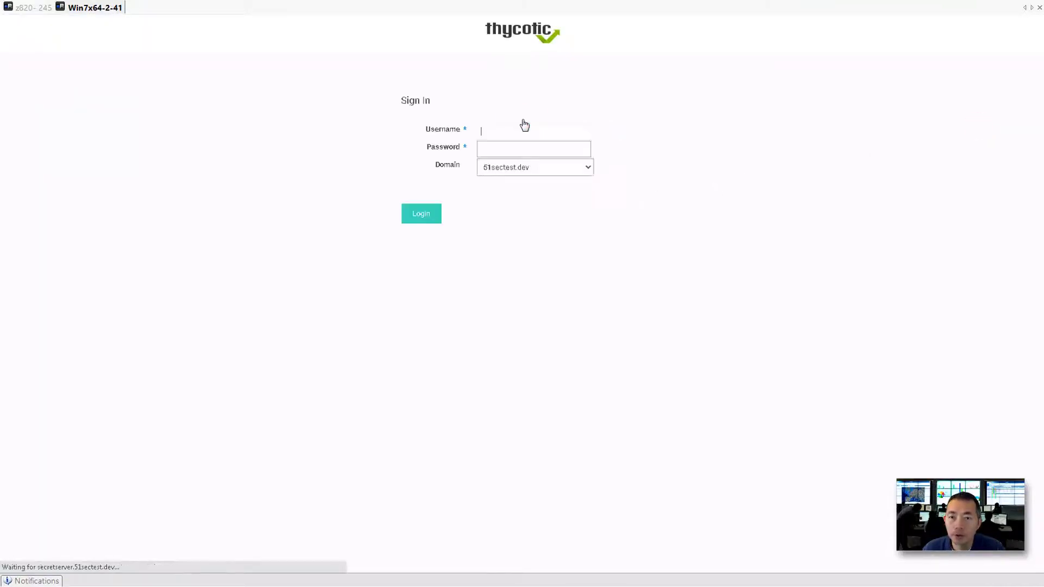
{"action": "left_click", "coordinate": [521, 125]}
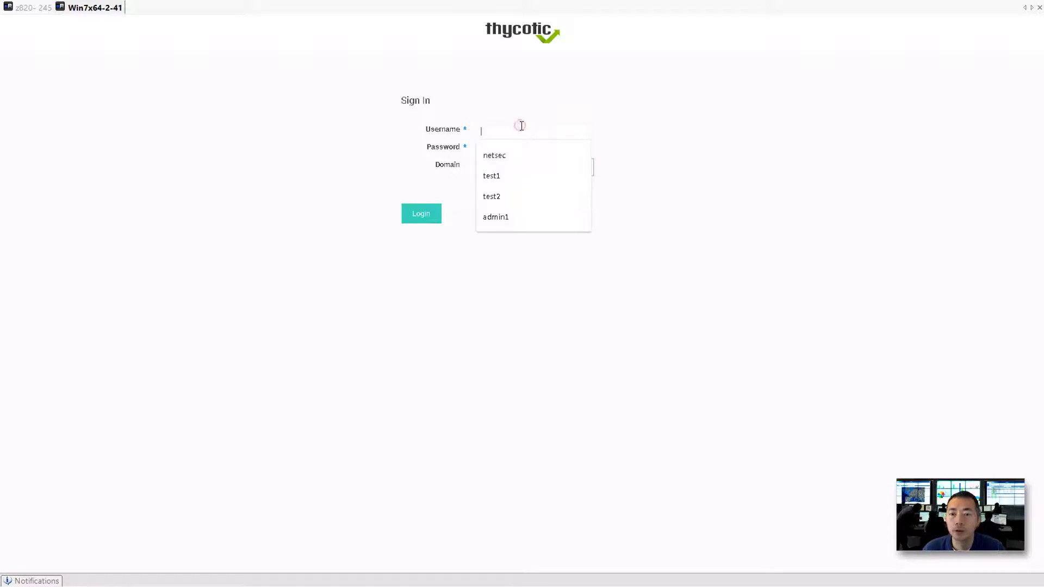
{"action": "left_click", "coordinate": [516, 193]}
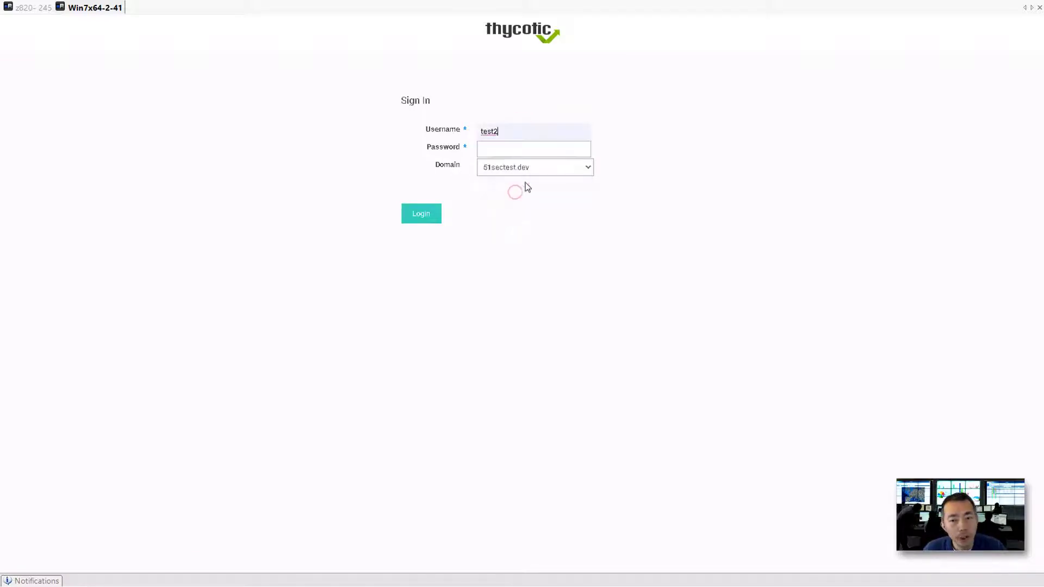
Sign in as the approver with saved credentials and open the Inbox of pending requests.
{"action": "left_click", "coordinate": [578, 146]}
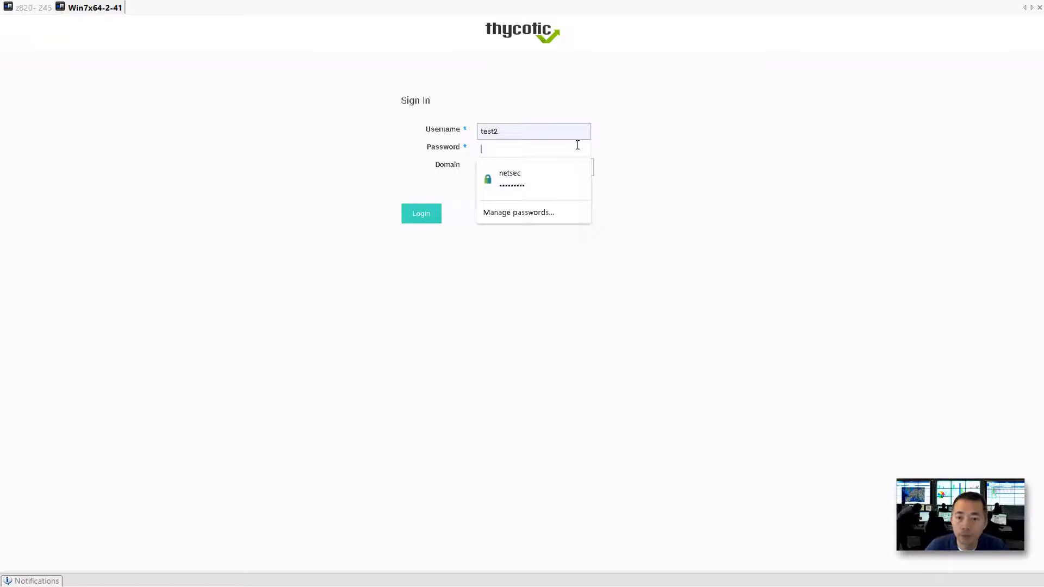
{"action": "left_click", "coordinate": [561, 178]}
{"action": "double_click", "coordinate": [550, 129]}
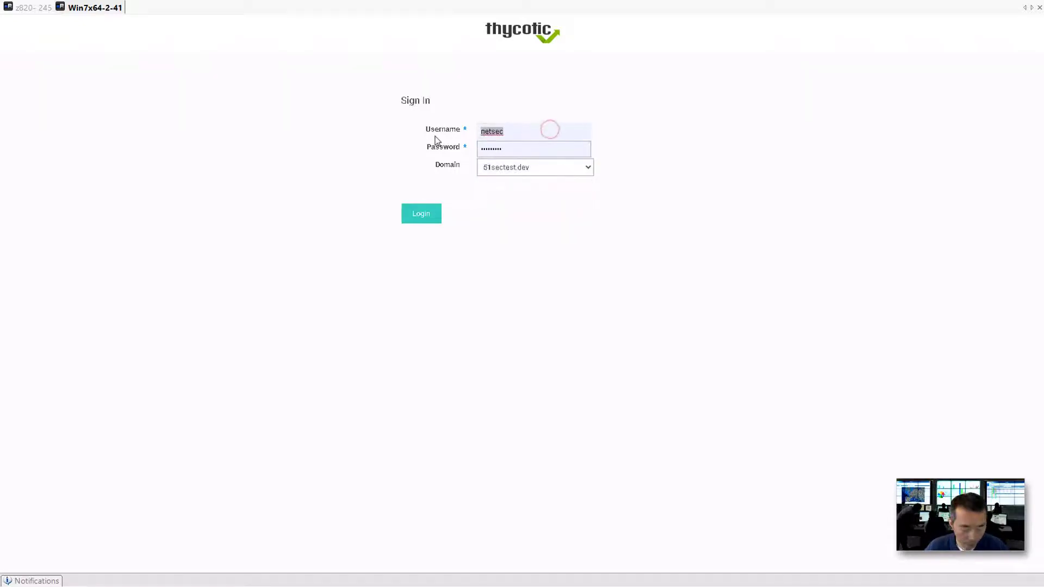
{"action": "type", "text": "test2"}
{"action": "left_click", "coordinate": [491, 176]}
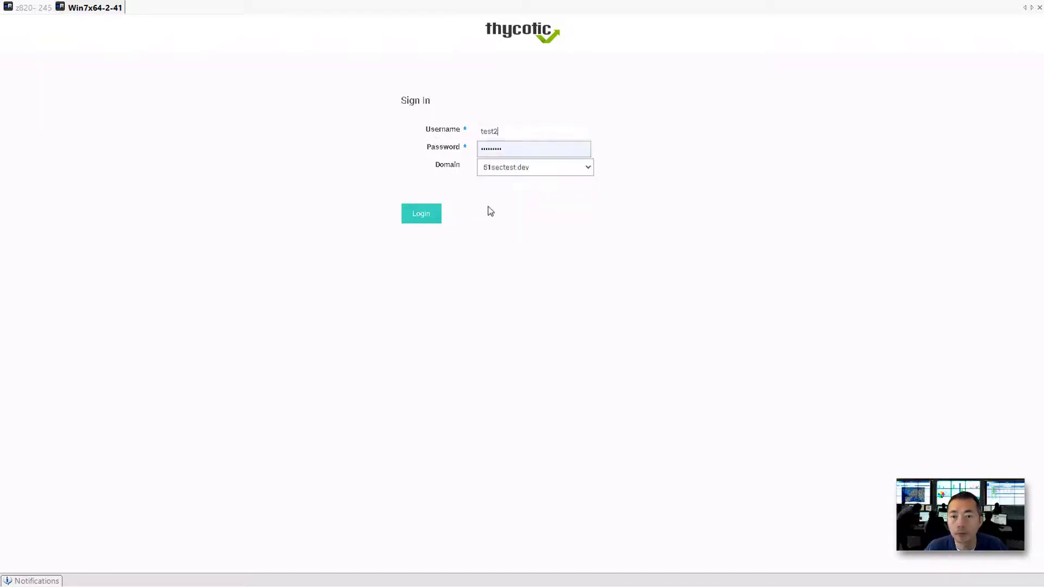
{"action": "left_click", "coordinate": [435, 216]}
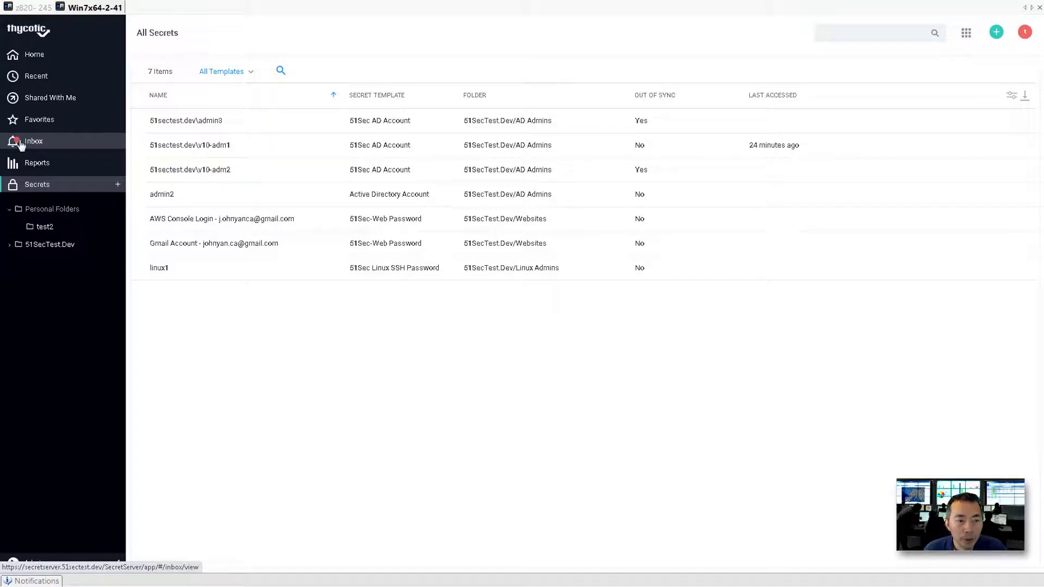
{"action": "left_click", "coordinate": [18, 143]}
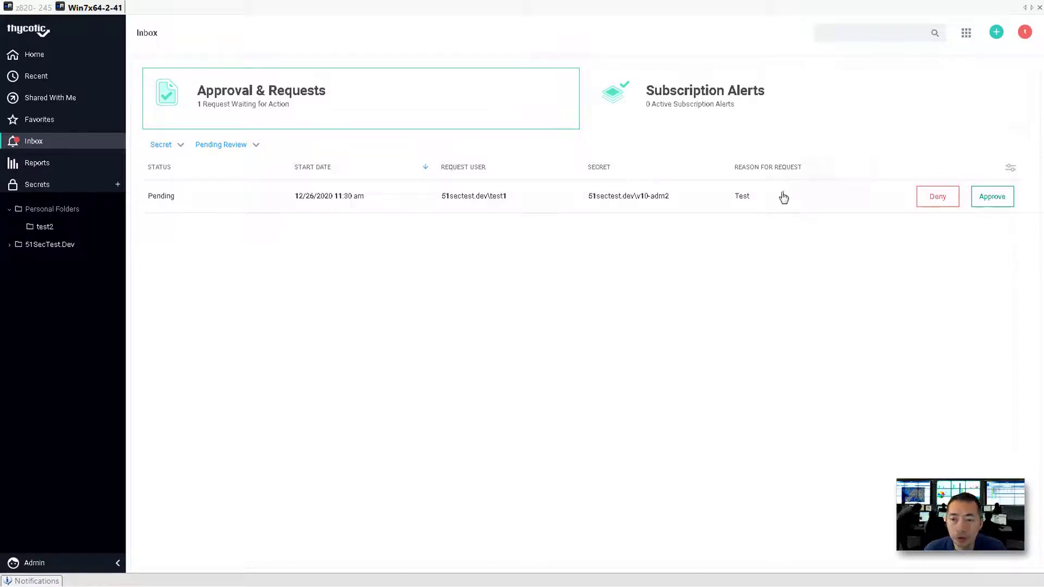
Approve the test user's pending v10-adm2 request with the reason 'approve'.
{"action": "left_click", "coordinate": [729, 197]}
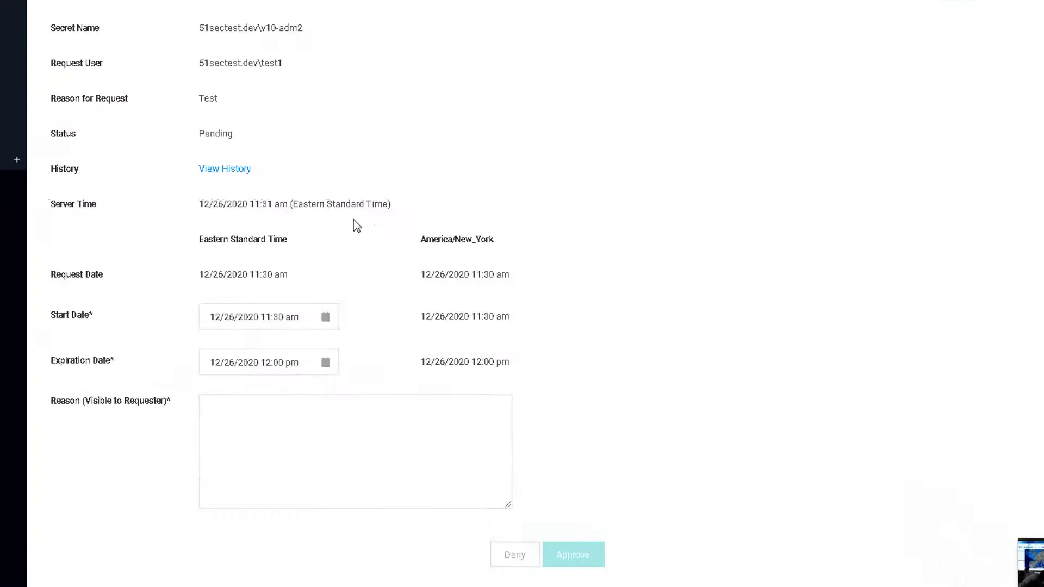
{"action": "left_click_drag", "start_coordinate": [251, 15], "coordinate": [296, 15]}
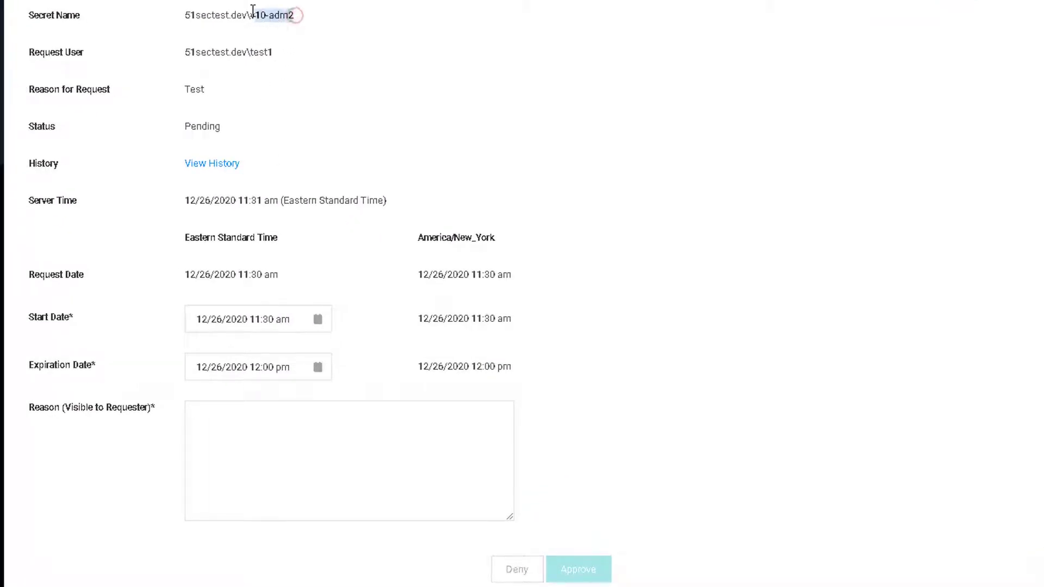
{"action": "left_click", "coordinate": [275, 52]}
{"action": "left_click_drag", "start_coordinate": [275, 52], "coordinate": [247, 53]}
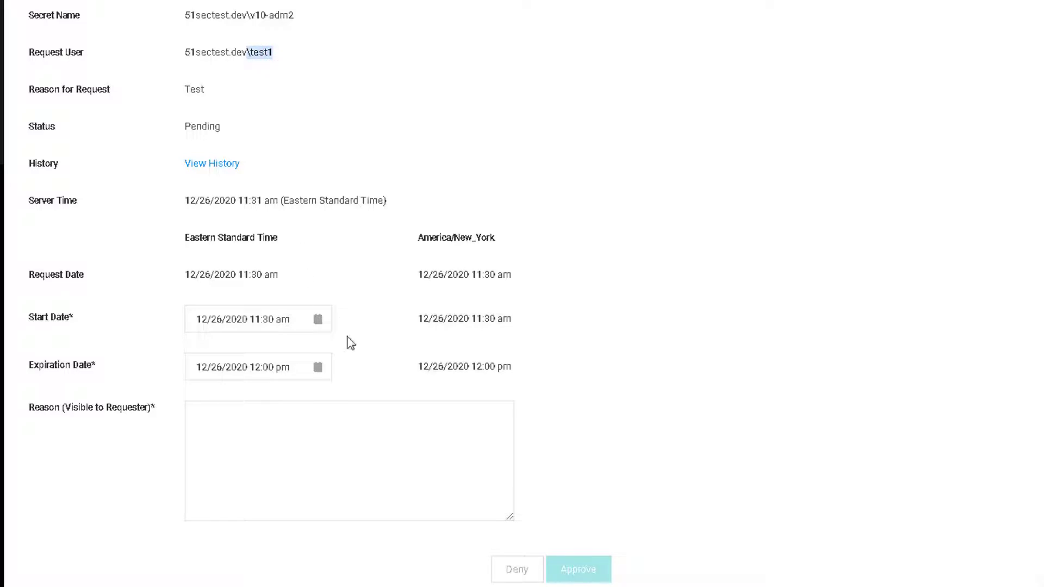
{"action": "left_click", "coordinate": [347, 438]}
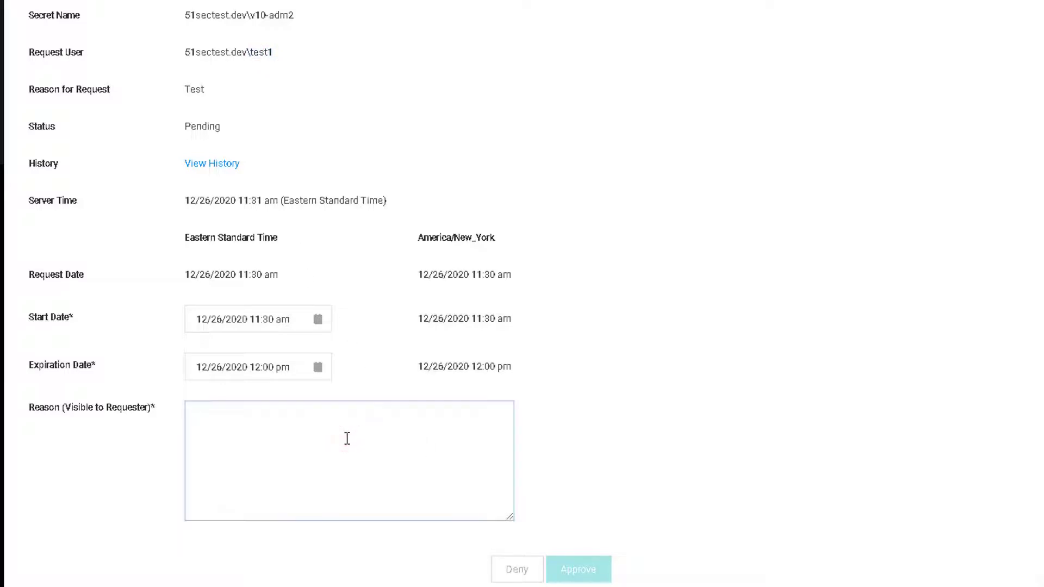
{"action": "type", "text": "approve"}
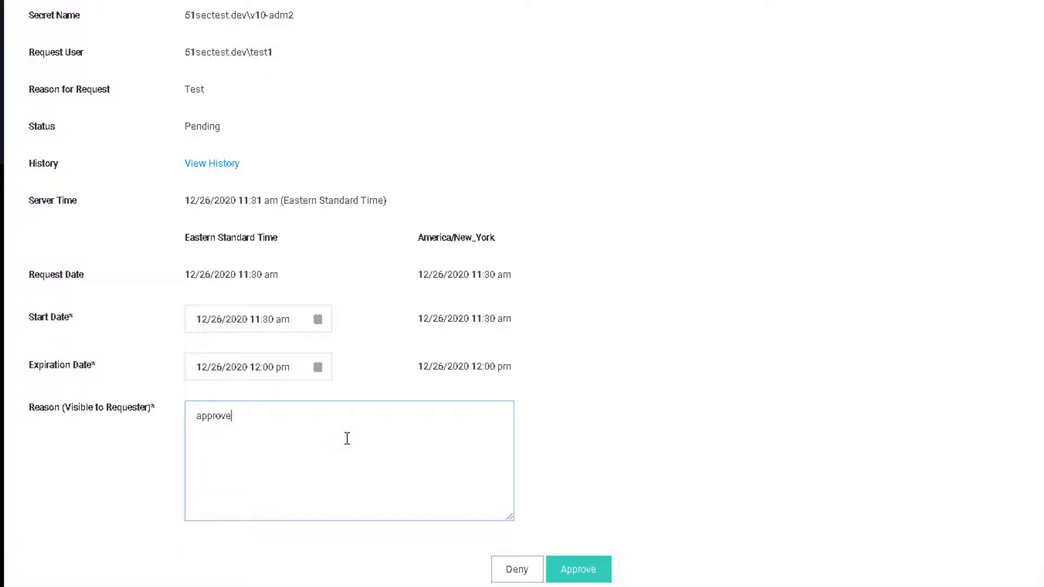
{"action": "left_click", "coordinate": [578, 569]}
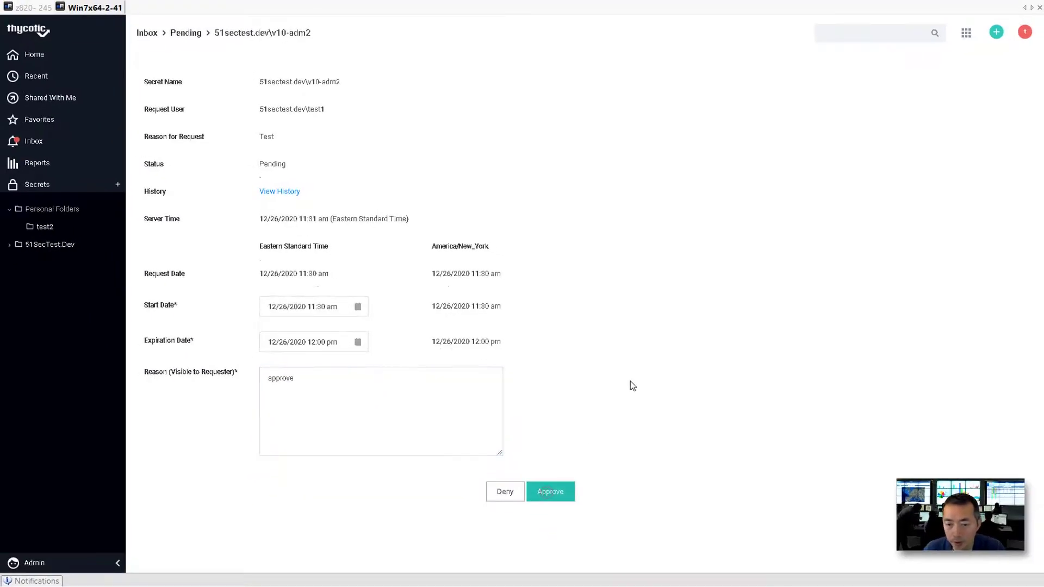
{"action": "left_click", "coordinate": [1022, 33]}
Log out of the approver account and sign back in as the requesting user.
{"action": "left_click", "coordinate": [974, 125]}
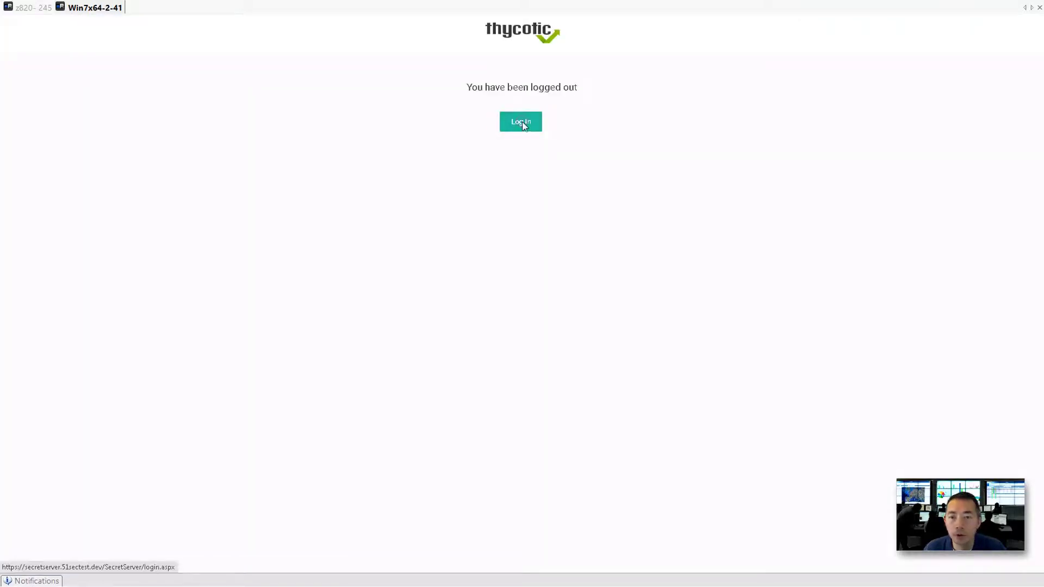
{"action": "left_click", "coordinate": [524, 125]}
{"action": "left_click", "coordinate": [518, 126]}
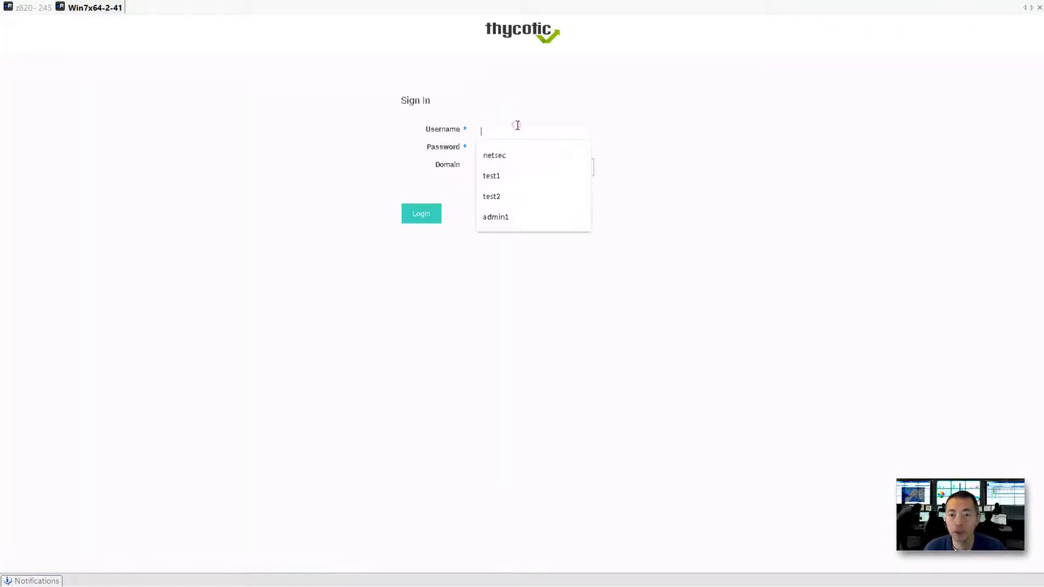
{"action": "left_click", "coordinate": [513, 174]}
{"action": "left_click", "coordinate": [512, 151]}
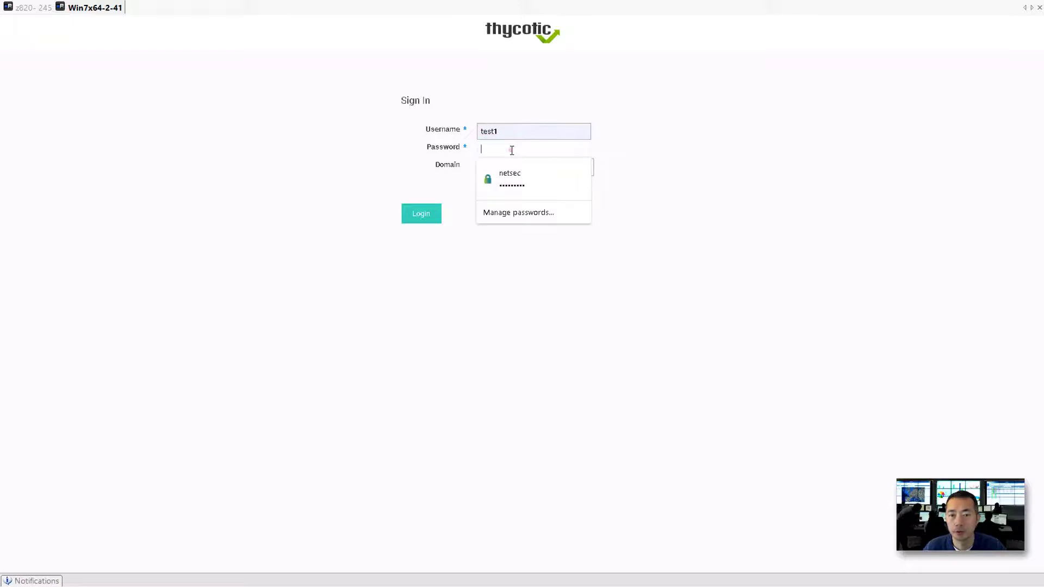
{"action": "type", "text": "•••"}
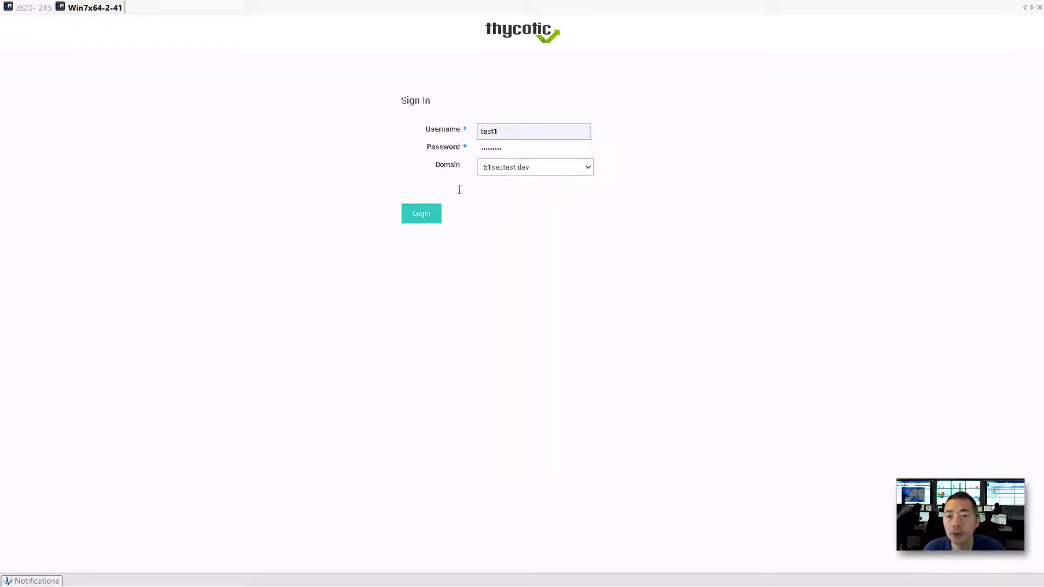
{"action": "left_click", "coordinate": [431, 221]}
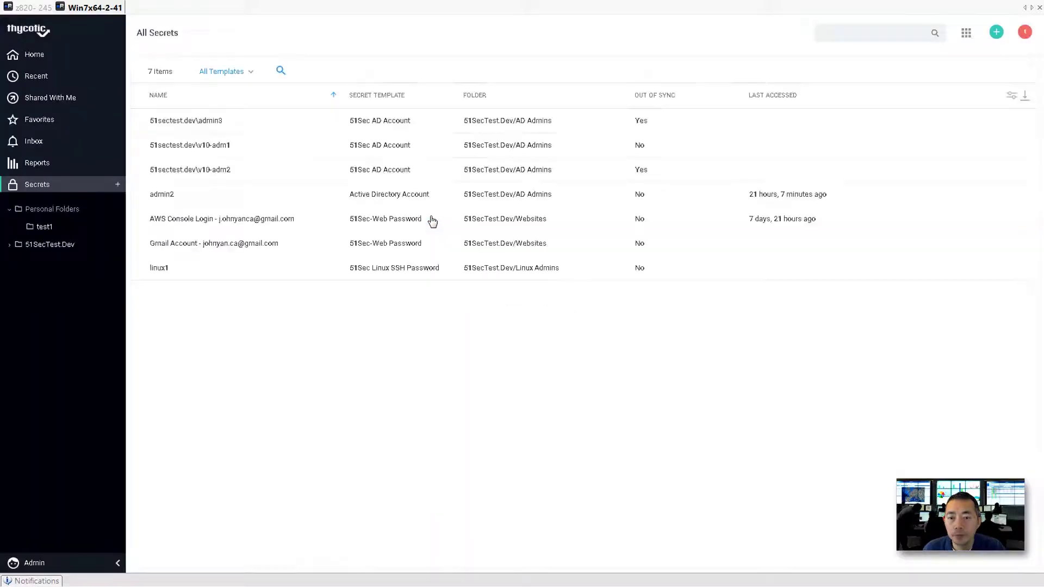
Open v10-adm2, shown checked out by another user for 26 more minutes, then log out.
{"action": "left_click", "coordinate": [208, 174]}
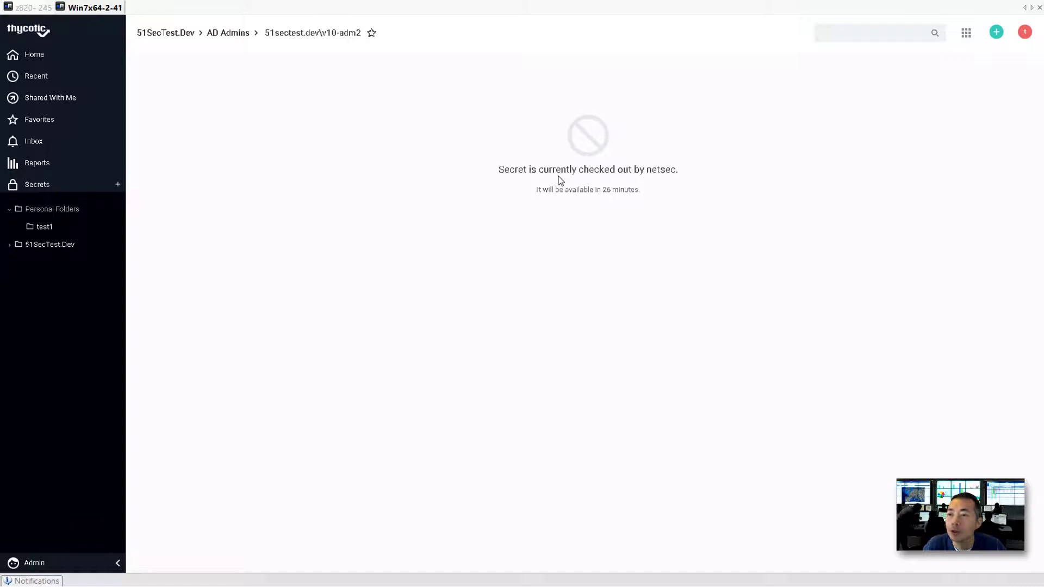
{"action": "left_click", "coordinate": [1025, 32]}
{"action": "left_click", "coordinate": [971, 128]}
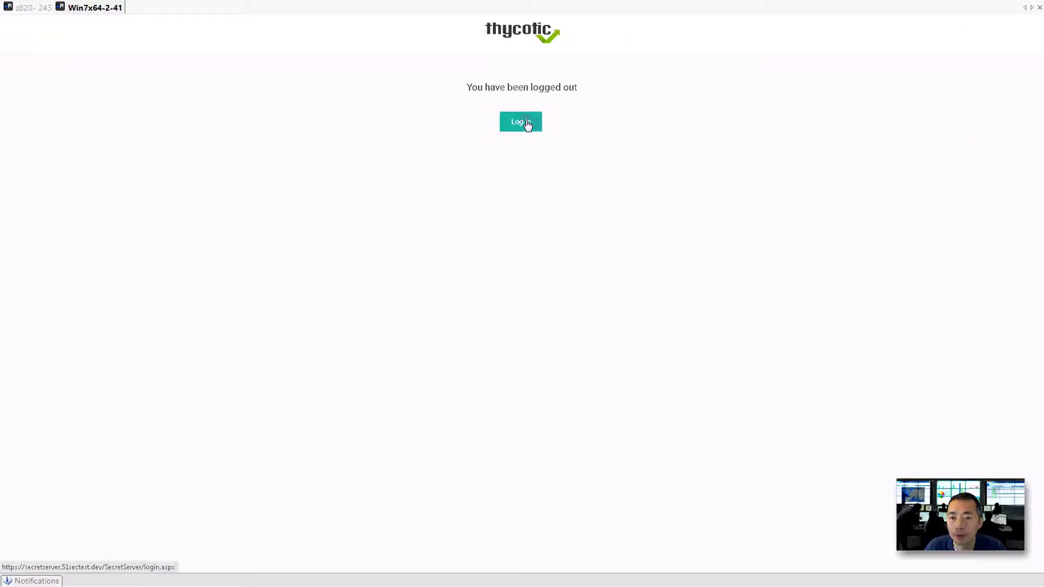
Sign back in with the Local domain selected.
{"action": "left_click", "coordinate": [527, 125]}
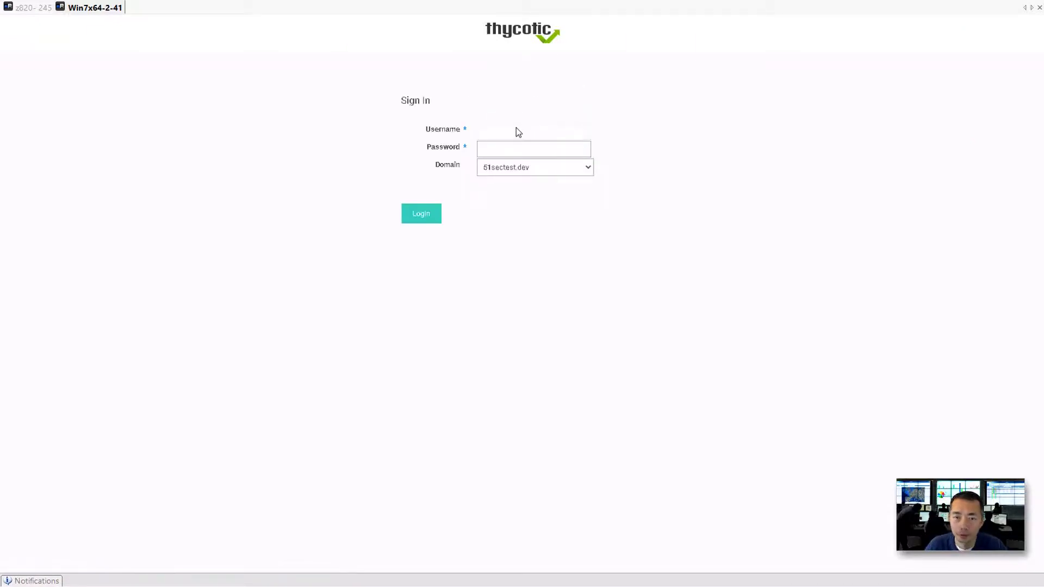
{"action": "type", "text": "net"}
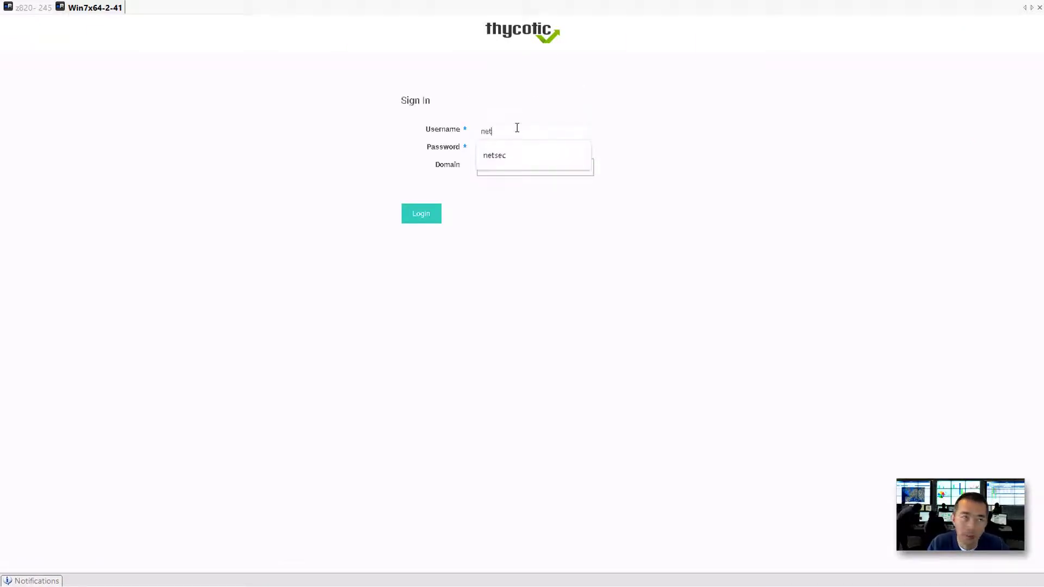
{"action": "type", "text": "sec"}
{"action": "key", "text": "Tab"}
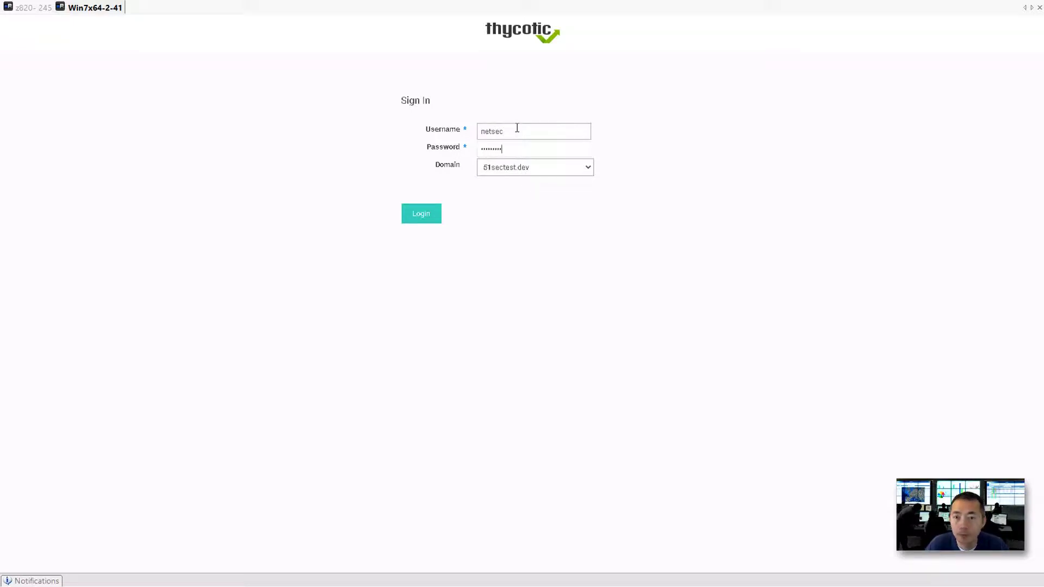
{"action": "left_click", "coordinate": [523, 170]}
{"action": "left_click", "coordinate": [520, 180]}
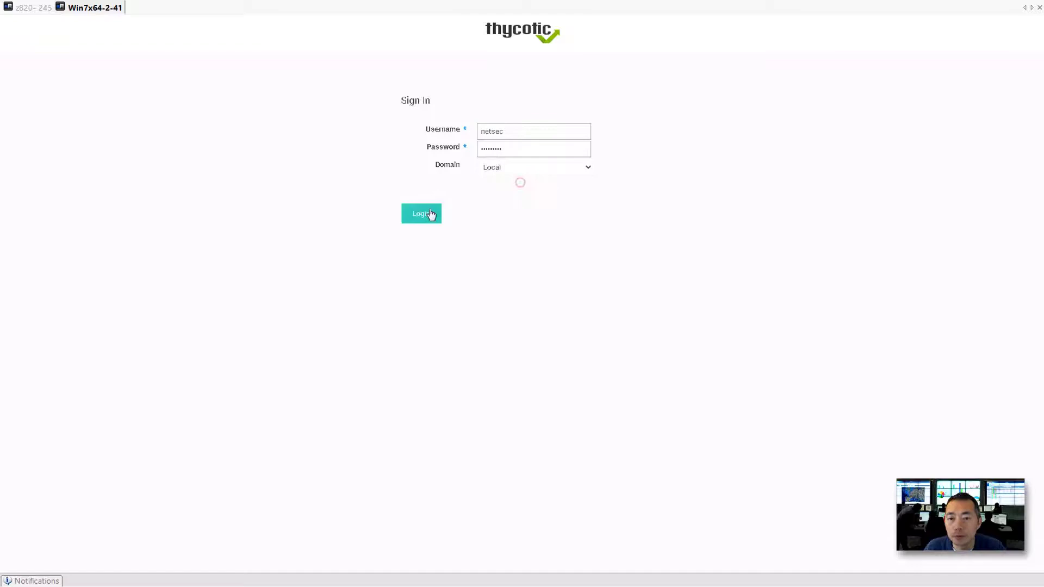
{"action": "left_click", "coordinate": [430, 214]}
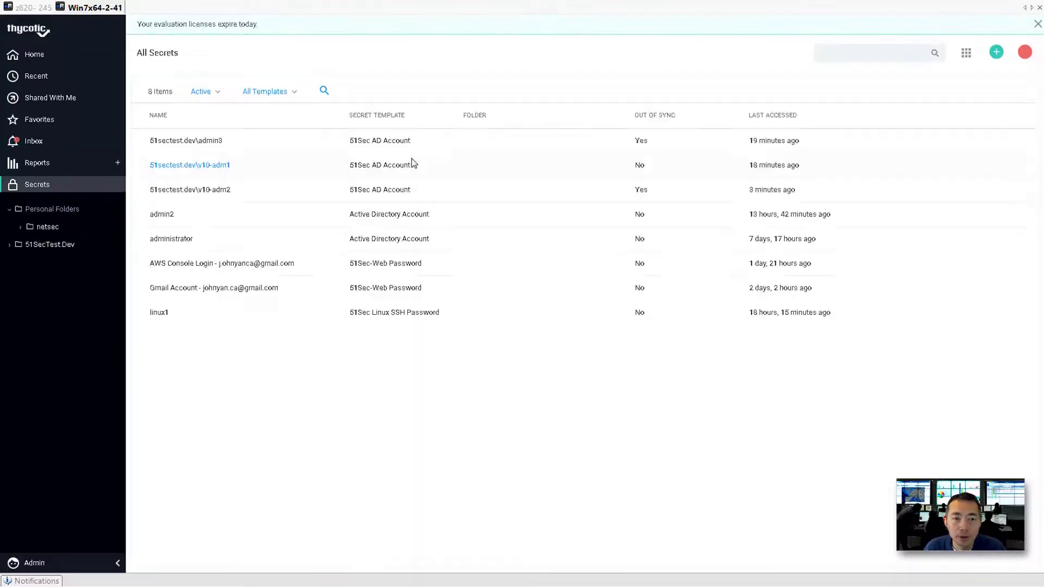
Open v10-adm2 with the comment 'check in account' and check the secret back in.
{"action": "left_click", "coordinate": [198, 190]}
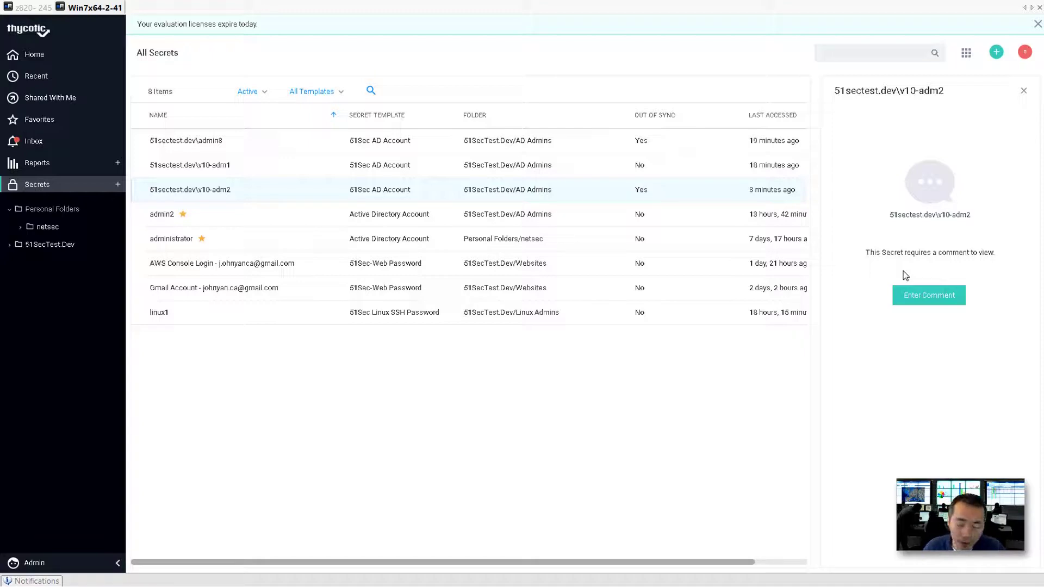
{"action": "left_click", "coordinate": [912, 304]}
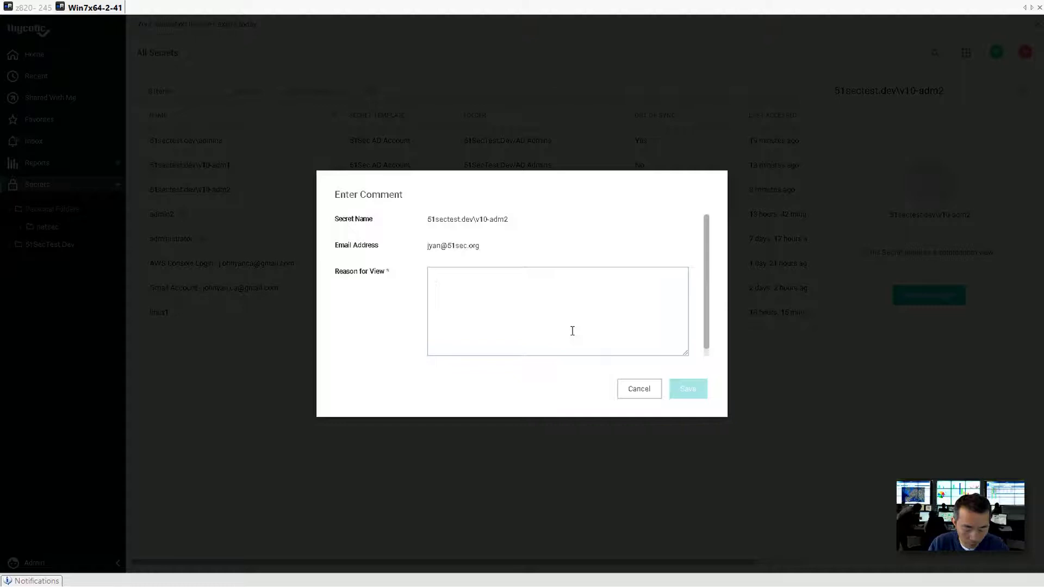
{"action": "type", "text": "check in account"}
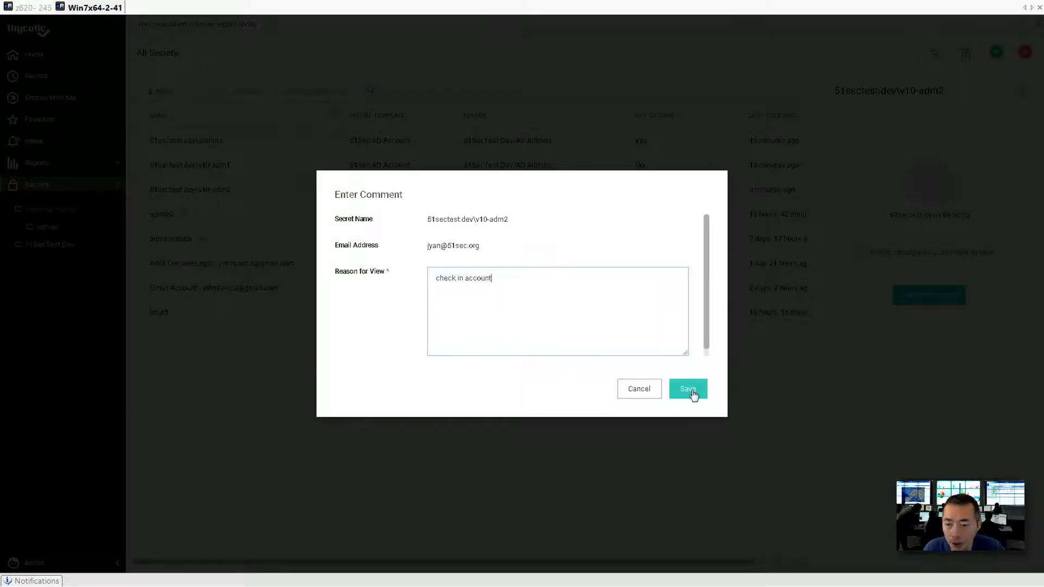
{"action": "left_click", "coordinate": [690, 389]}
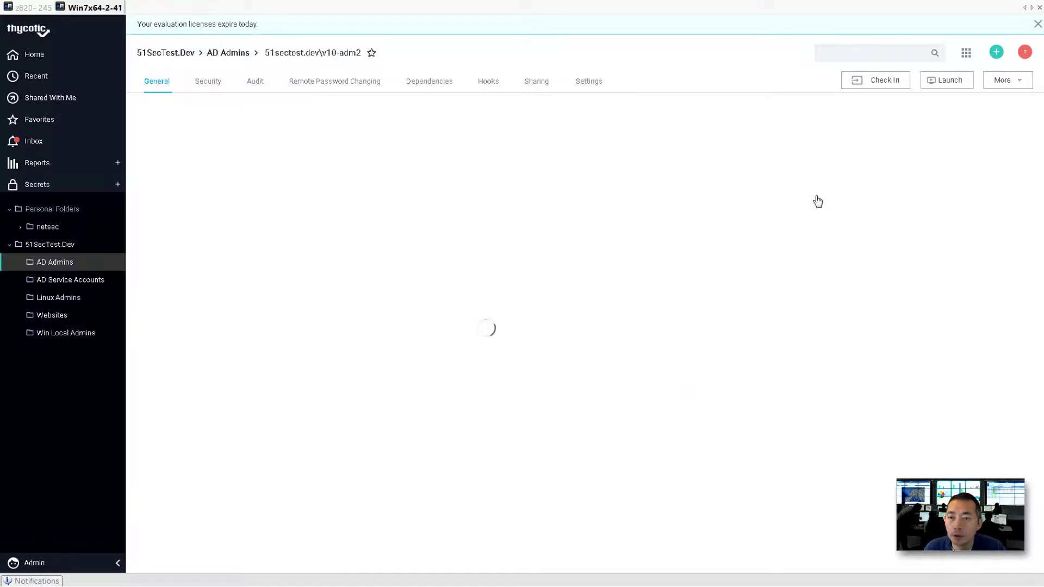
{"action": "left_click", "coordinate": [884, 81]}
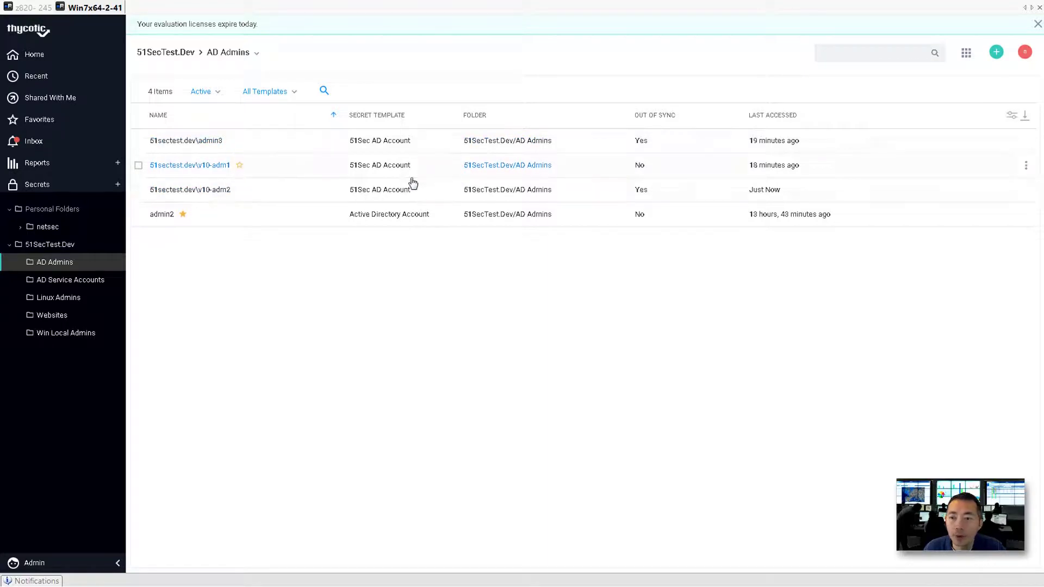
Open the v10-adm1 secret with the reason for view 'test'.
{"action": "left_click", "coordinate": [213, 170]}
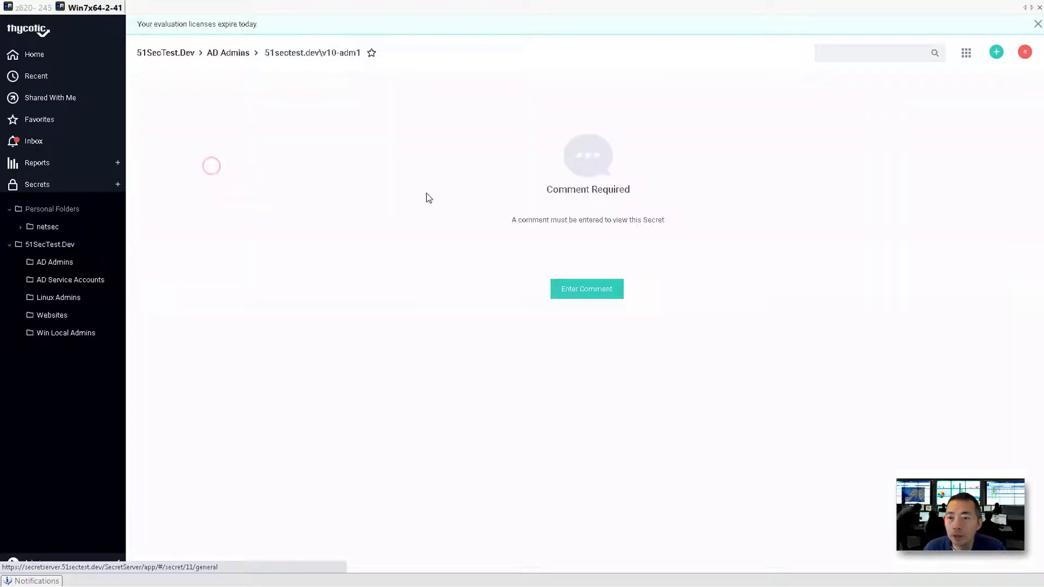
{"action": "left_click", "coordinate": [594, 294]}
{"action": "left_click", "coordinate": [605, 292]}
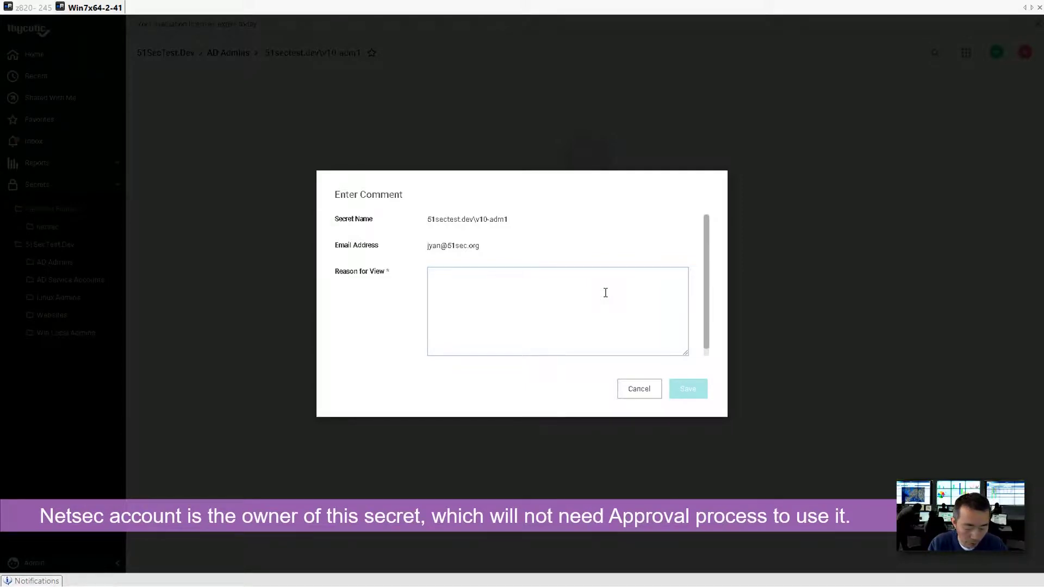
{"action": "type", "text": "C"}
{"action": "type", "text": "est"}
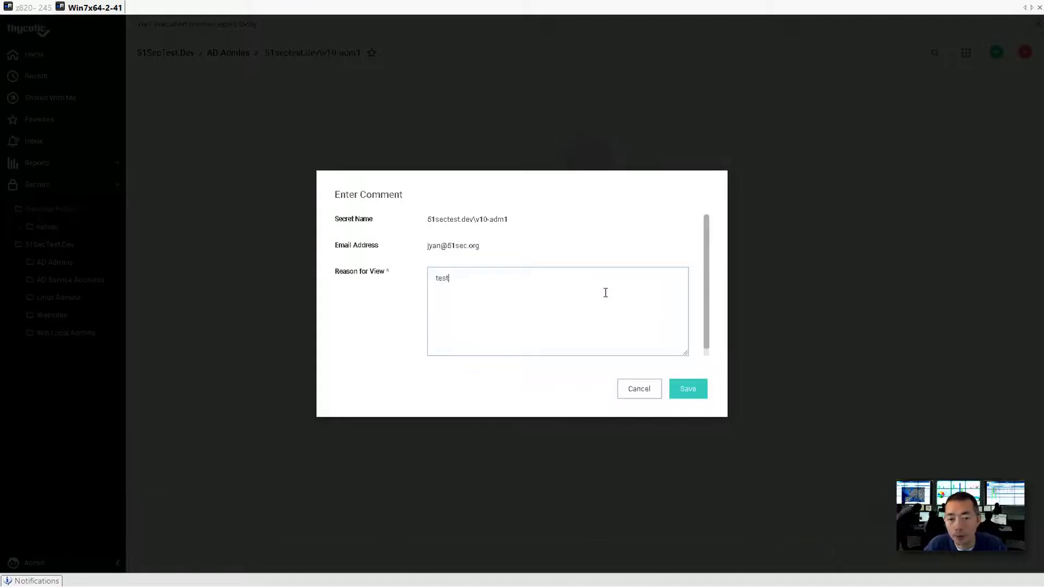
{"action": "left_click", "coordinate": [690, 390]}
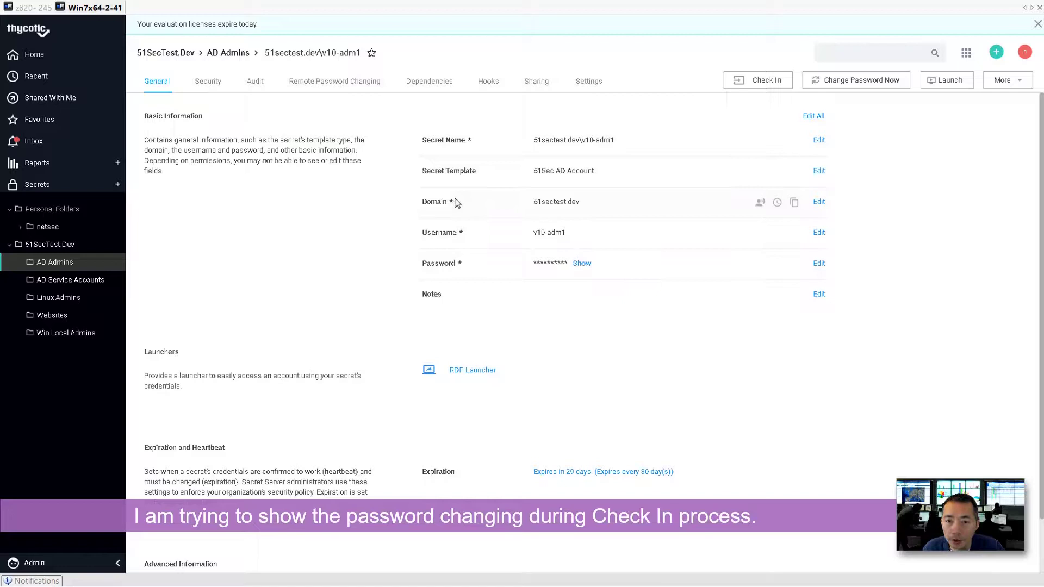
Copy v10-adm1's revealed password into Notepad, then check the secret back in.
{"action": "left_click", "coordinate": [582, 263]}
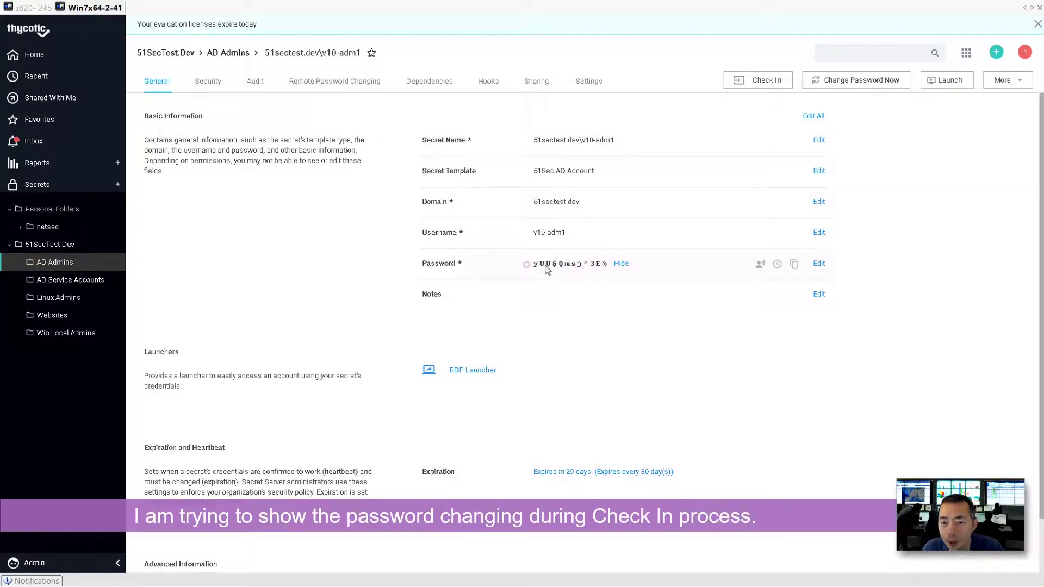
{"action": "left_click_drag", "start_coordinate": [525, 269], "coordinate": [608, 266]}
{"action": "right_click", "coordinate": [590, 266]}
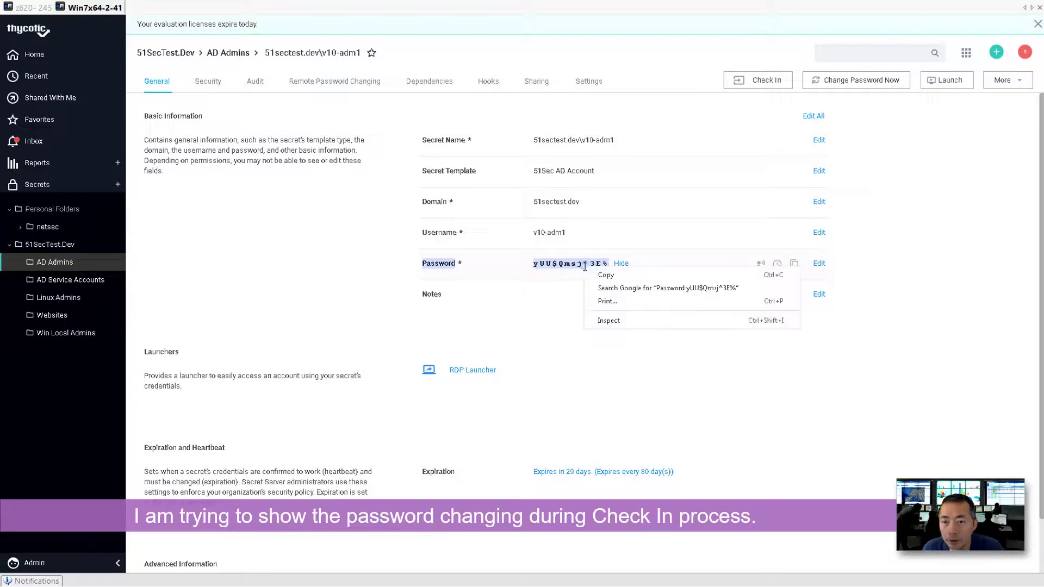
{"action": "left_click", "coordinate": [592, 278]}
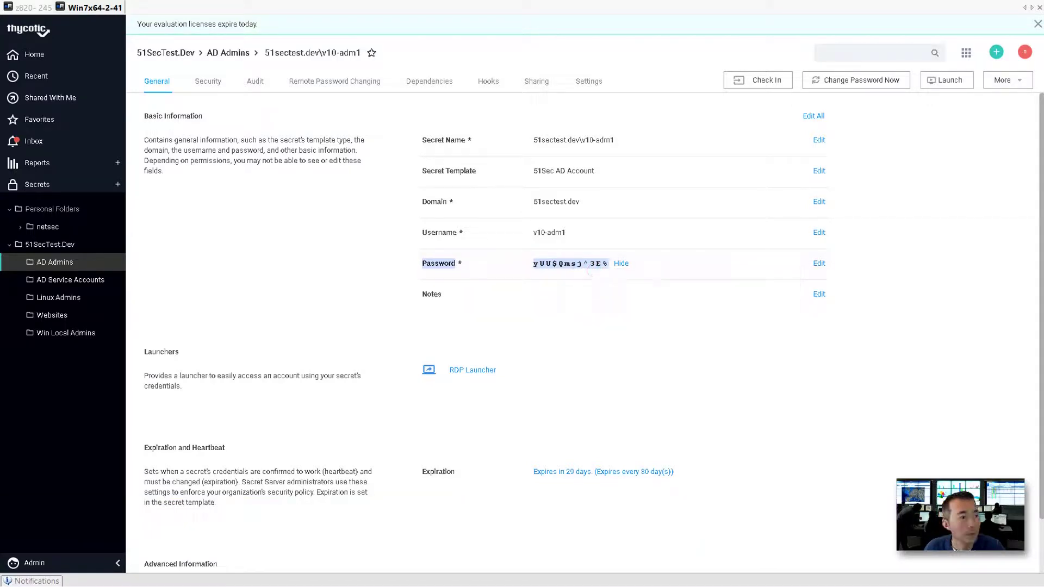
{"action": "left_click_drag", "start_coordinate": [601, 235], "coordinate": [692, 288]}
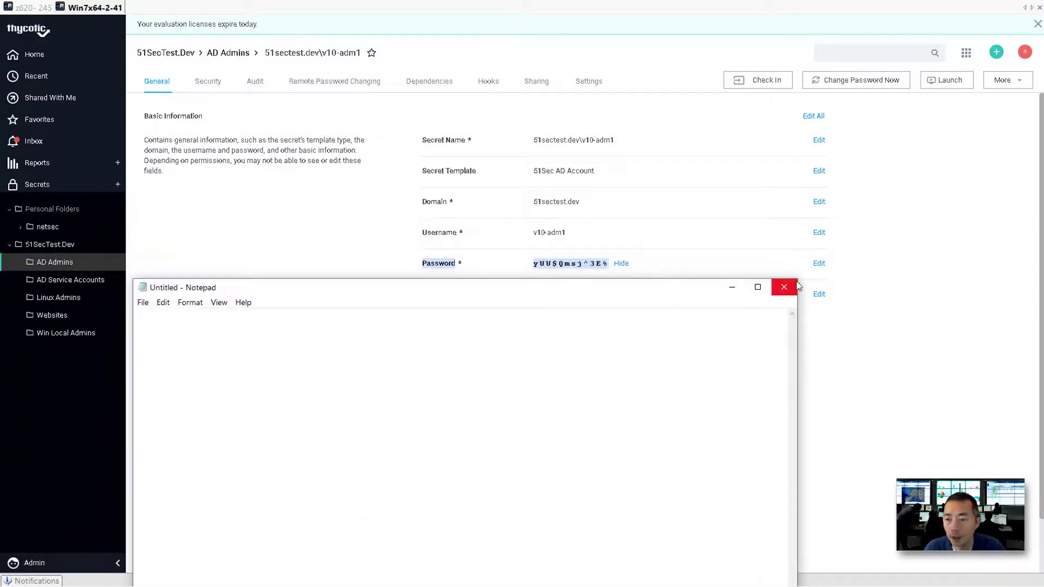
{"action": "left_click_drag", "start_coordinate": [798, 286], "coordinate": [524, 388]}
{"action": "left_click_drag", "start_coordinate": [420, 394], "coordinate": [677, 324]}
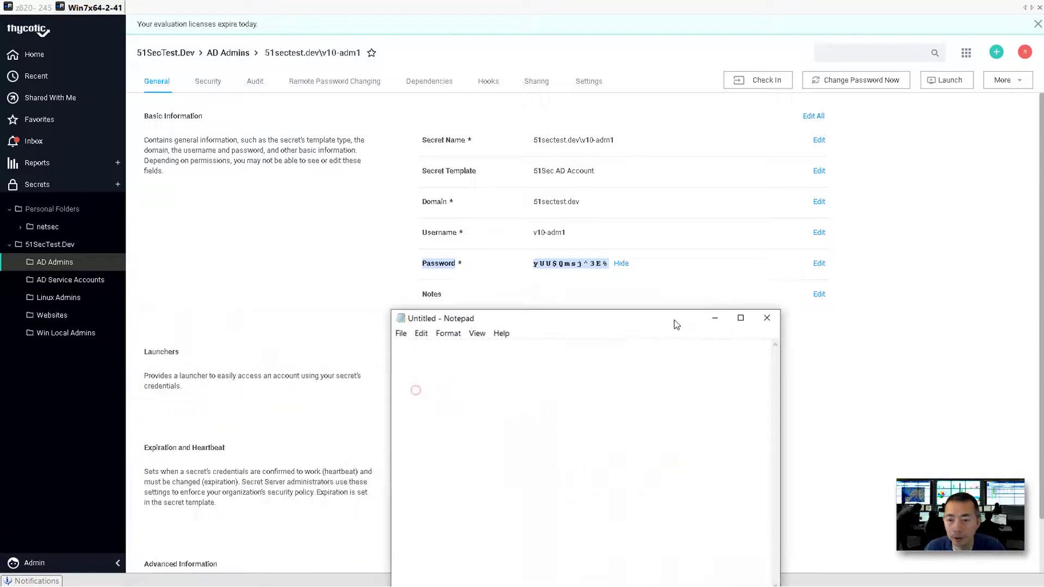
{"action": "key", "text": "ctrl+v"}
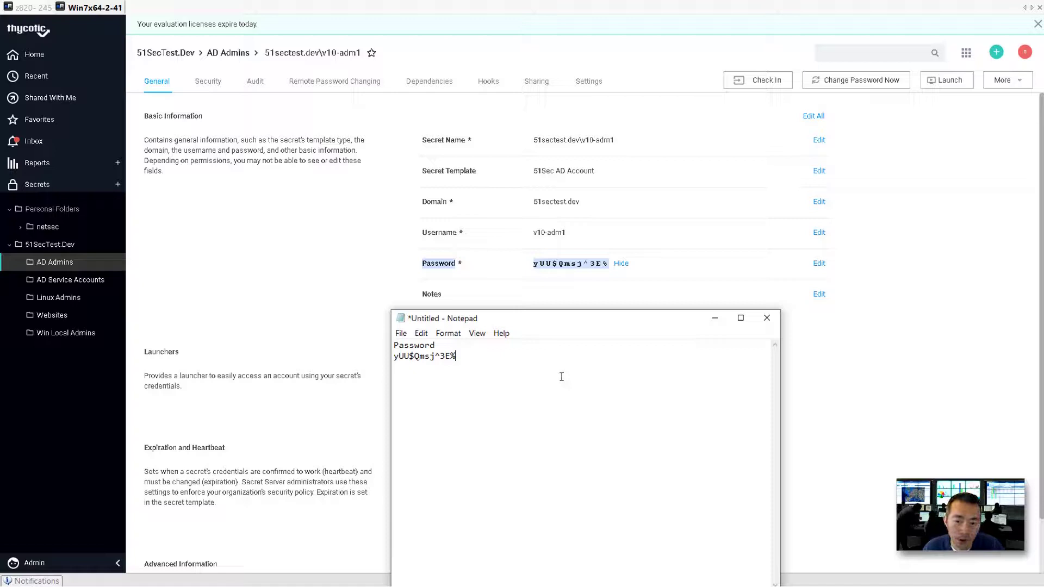
{"action": "left_click", "coordinate": [777, 86]}
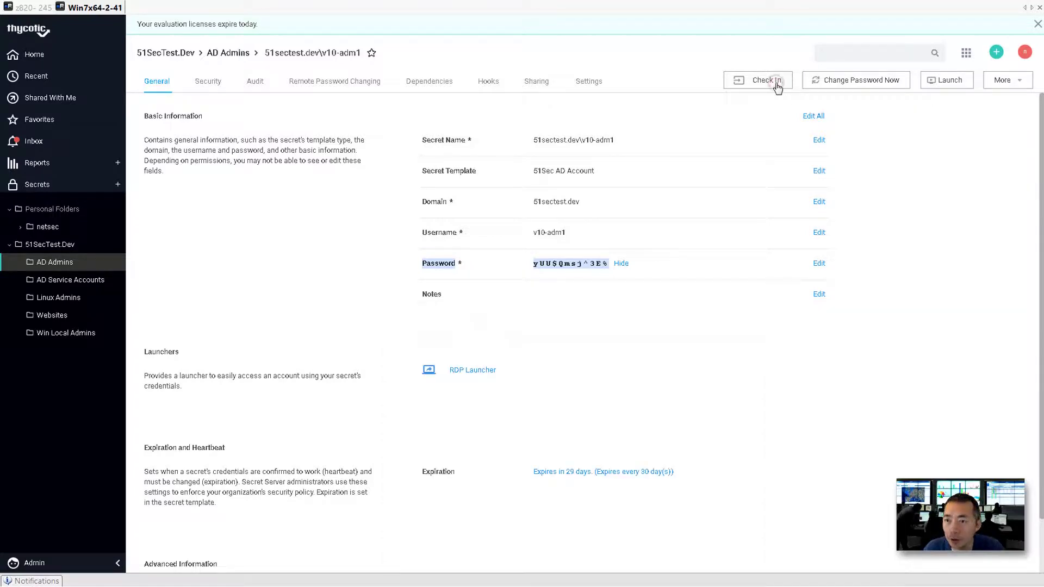
Log out and sign in as the test user on the 51sectest.dev domain, dismissing the save-password prompt.
{"action": "left_click", "coordinate": [1023, 52]}
{"action": "left_click", "coordinate": [972, 146]}
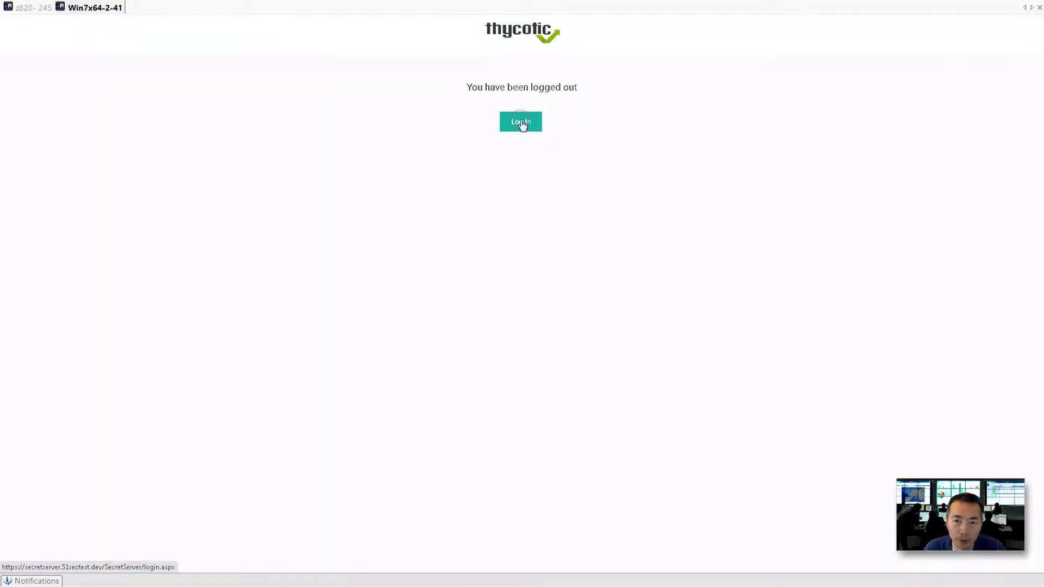
{"action": "left_click", "coordinate": [522, 122]}
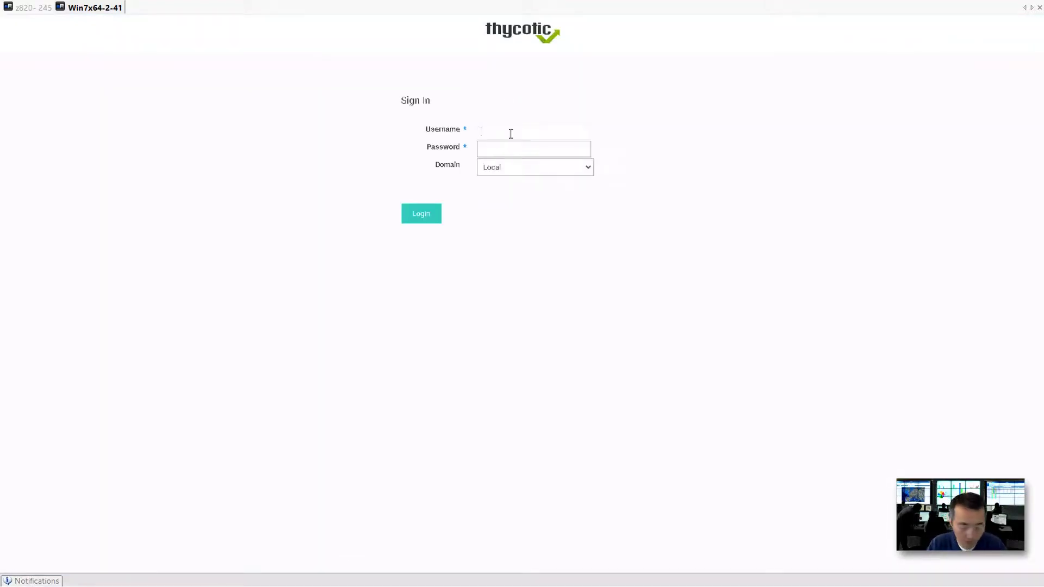
{"action": "type", "text": "test1"}
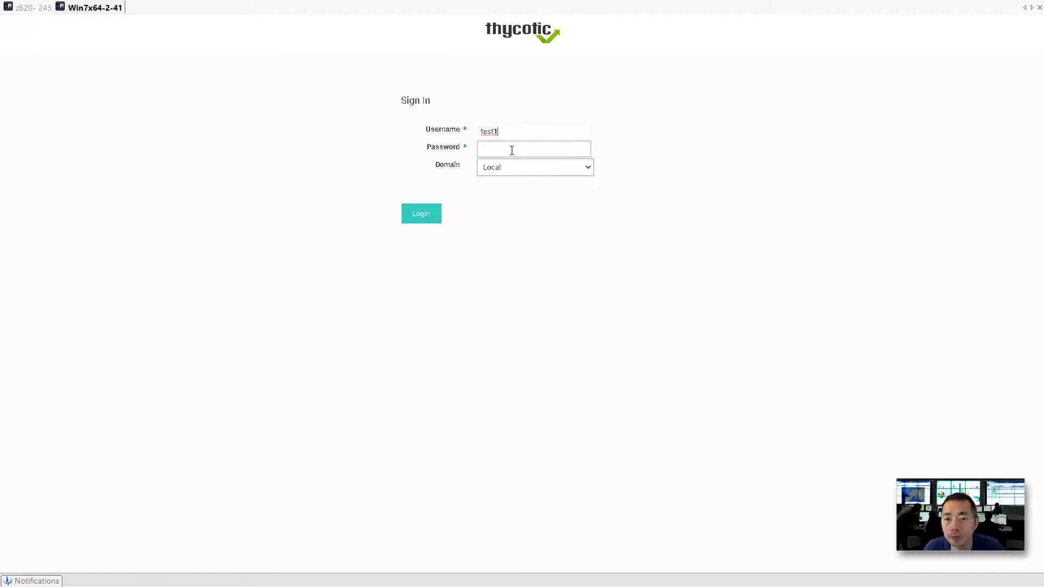
{"action": "left_click", "coordinate": [512, 150]}
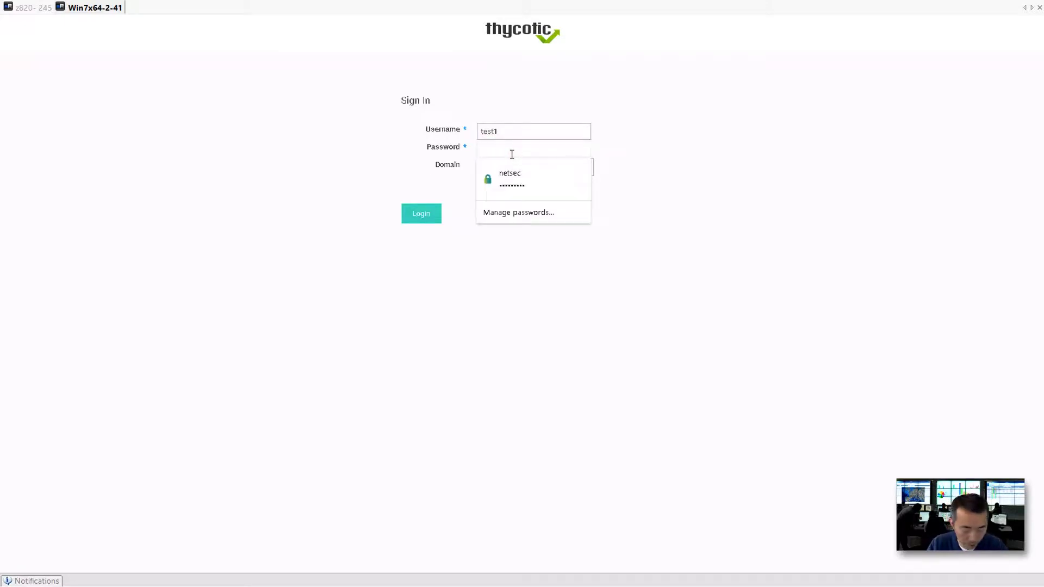
{"action": "type", "text": "••"}
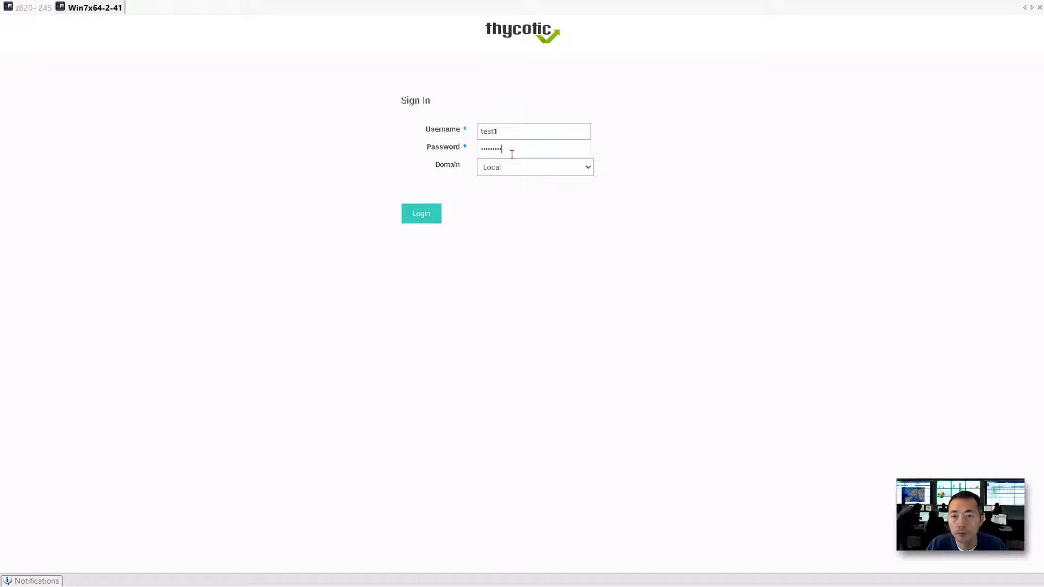
{"action": "left_click", "coordinate": [512, 163]}
{"action": "left_click", "coordinate": [513, 188]}
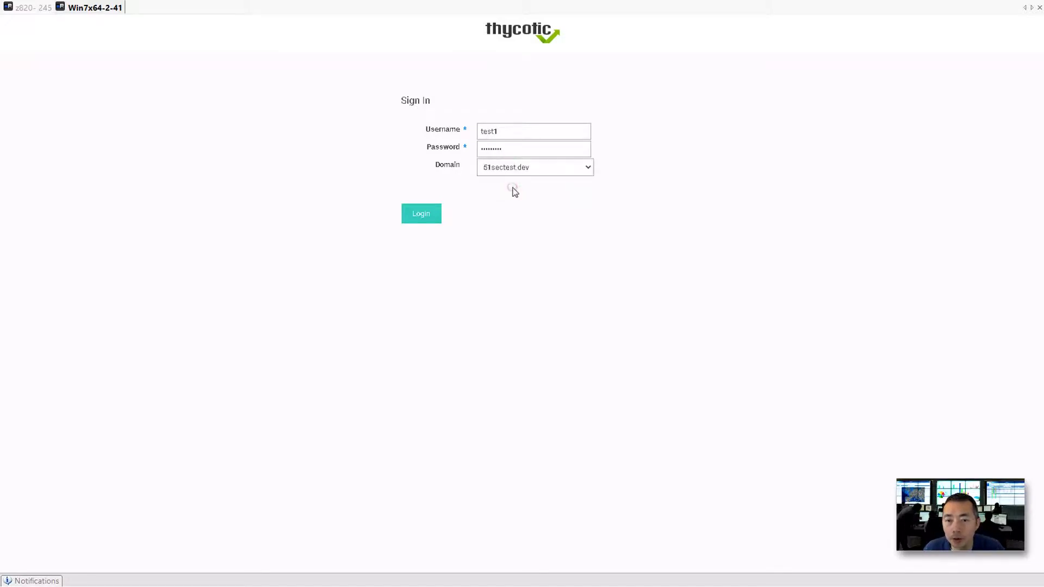
{"action": "left_click", "coordinate": [417, 218]}
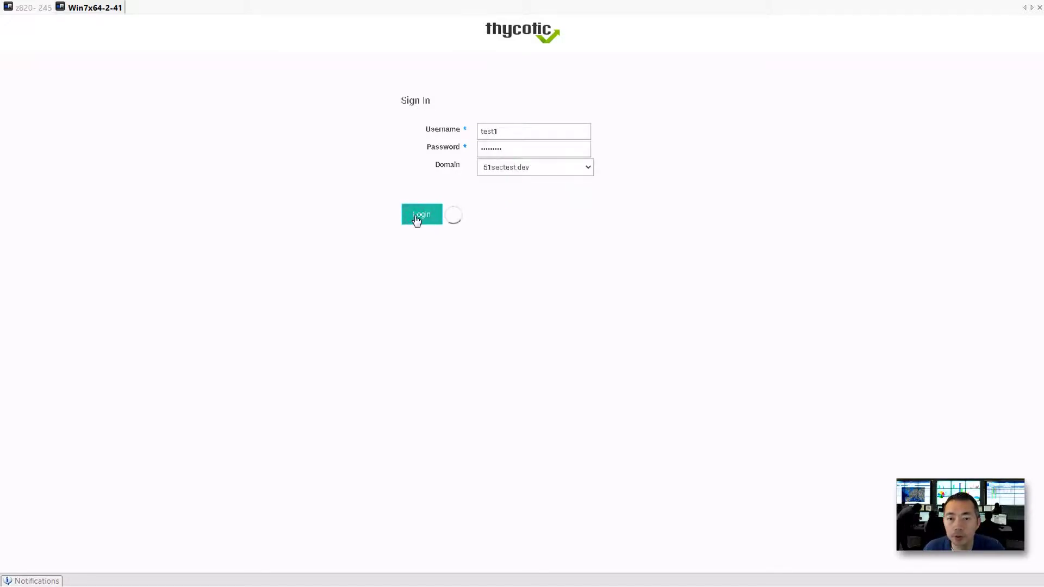
{"action": "left_click", "coordinate": [919, 210]}
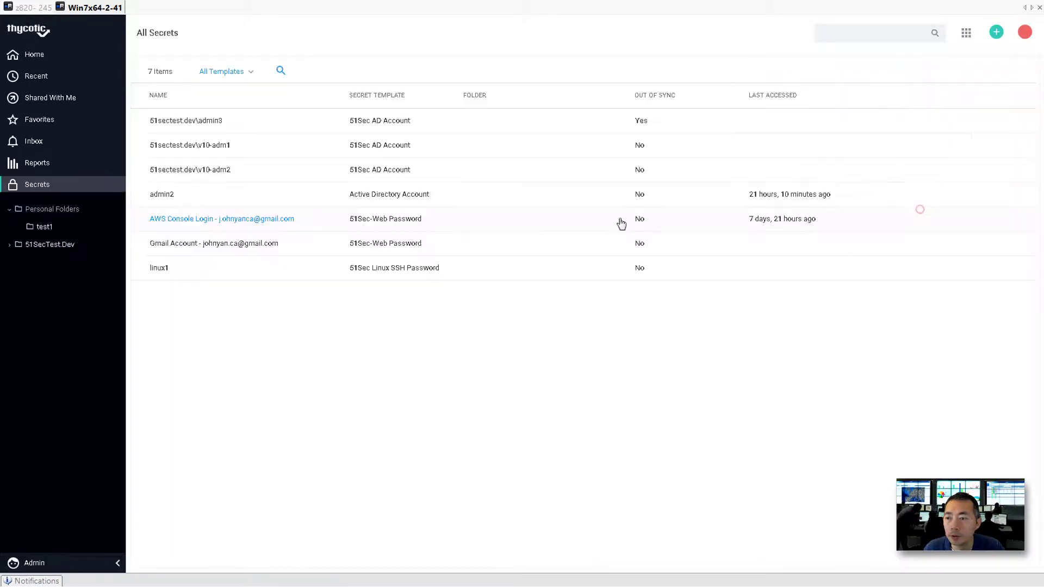
Check out the v10-adm2 secret with the reason 'test1 using it'.
{"action": "left_click", "coordinate": [222, 171]}
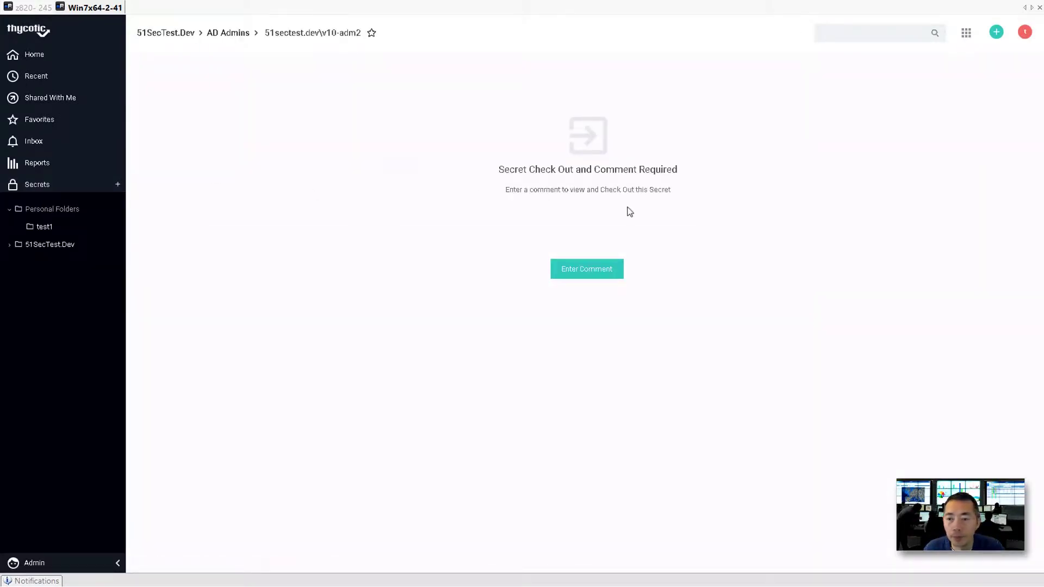
{"action": "left_click", "coordinate": [579, 272]}
{"action": "left_click", "coordinate": [491, 290]}
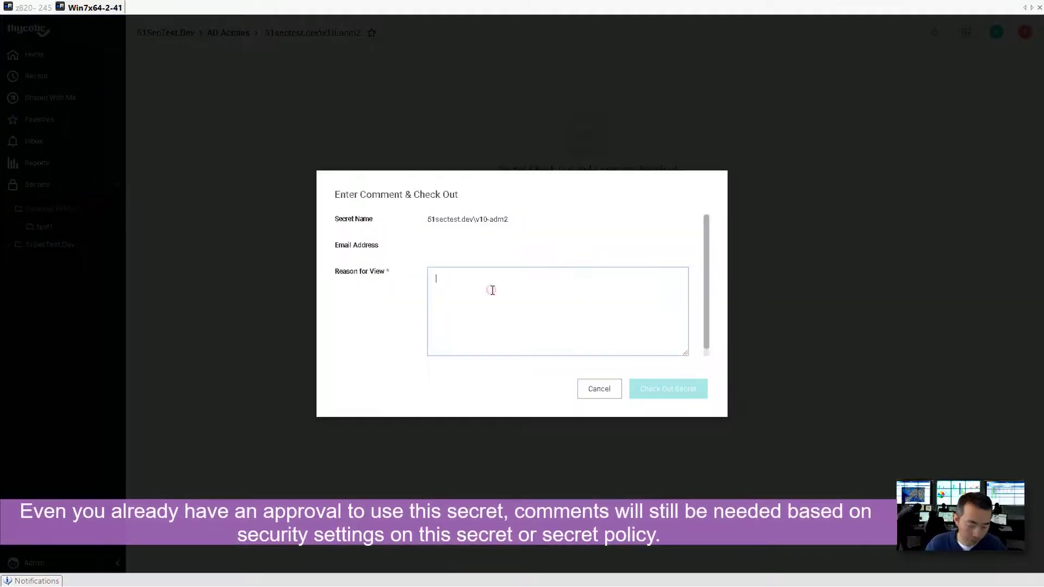
{"action": "type", "text": "test1 using it"}
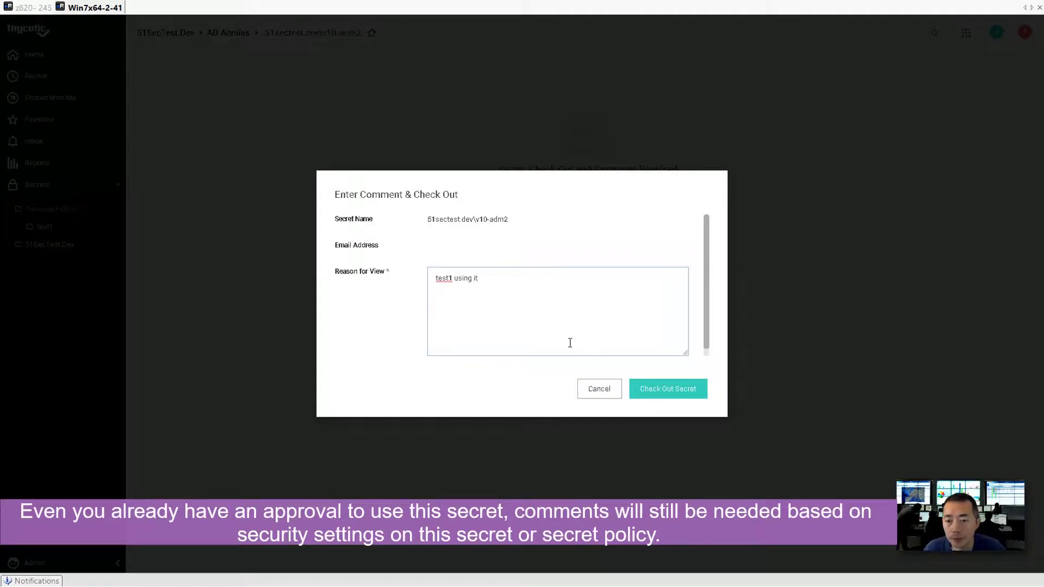
{"action": "left_click", "coordinate": [662, 395]}
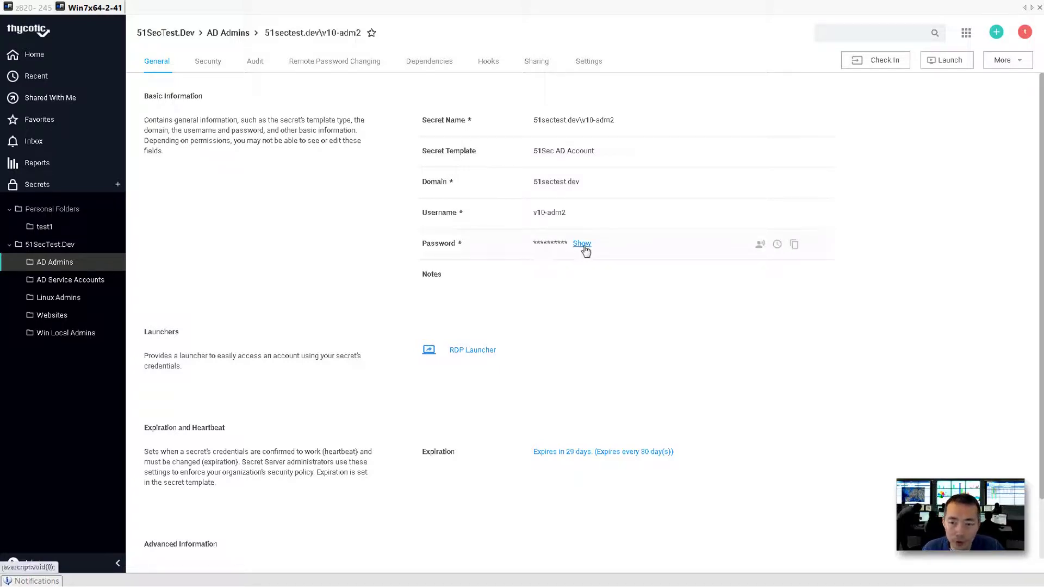
Paste v10-adm2's revealed password into Notepad below v10-adm1's, then minimize Notepad.
{"action": "left_click", "coordinate": [583, 244]}
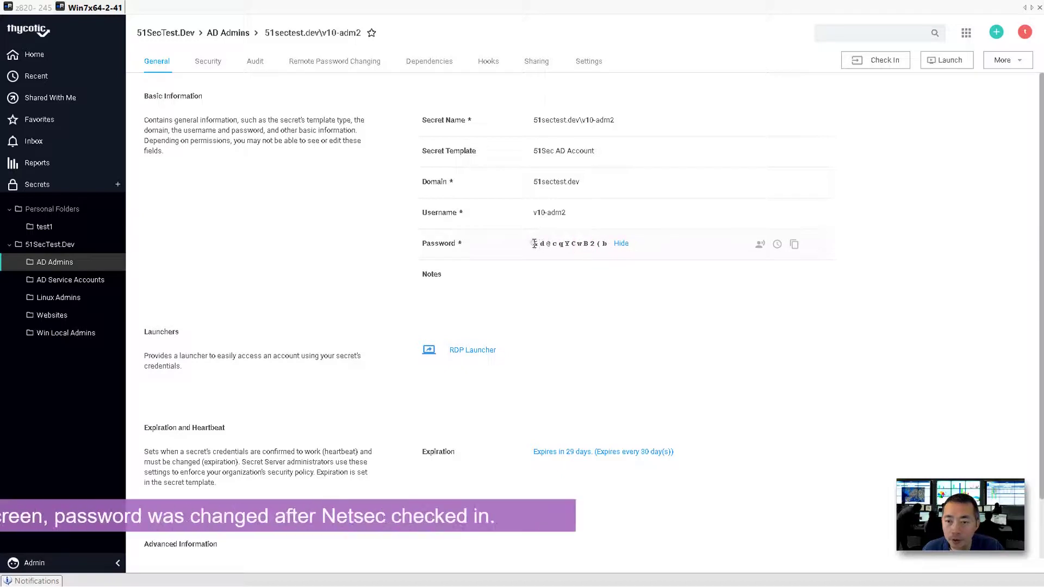
{"action": "left_click_drag", "start_coordinate": [607, 243], "coordinate": [415, 243]}
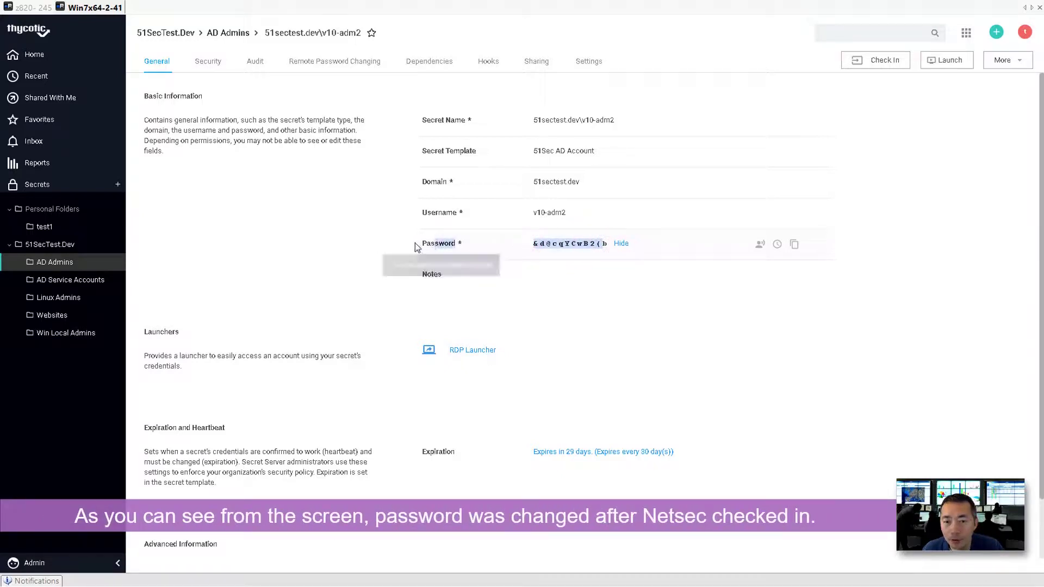
{"action": "right_click", "coordinate": [606, 248]}
{"action": "left_click", "coordinate": [609, 258]}
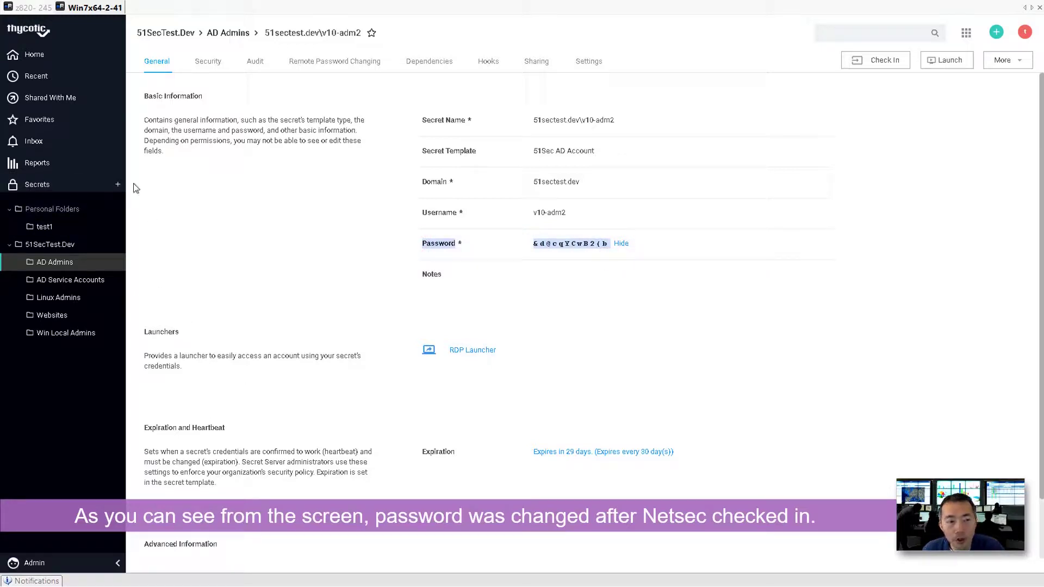
{"action": "key", "text": "alt+Tab"}
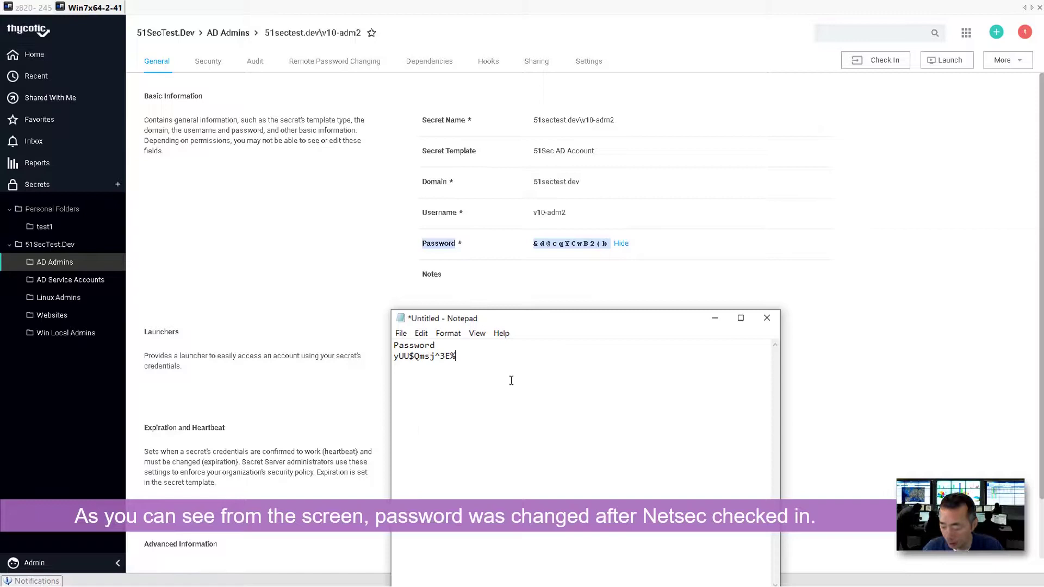
{"action": "key", "text": "ctrl+v"}
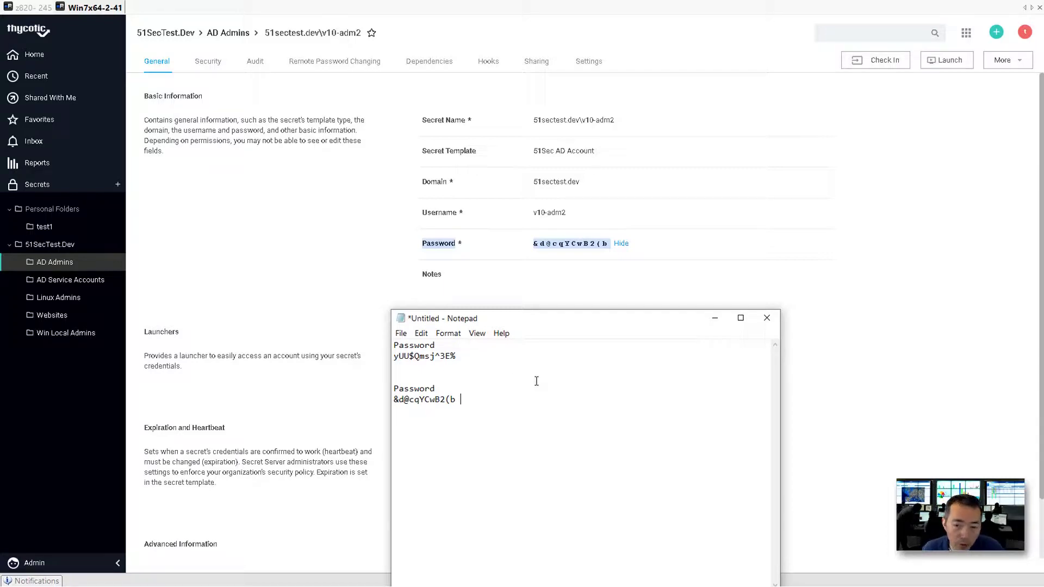
{"action": "left_click", "coordinate": [715, 318]}
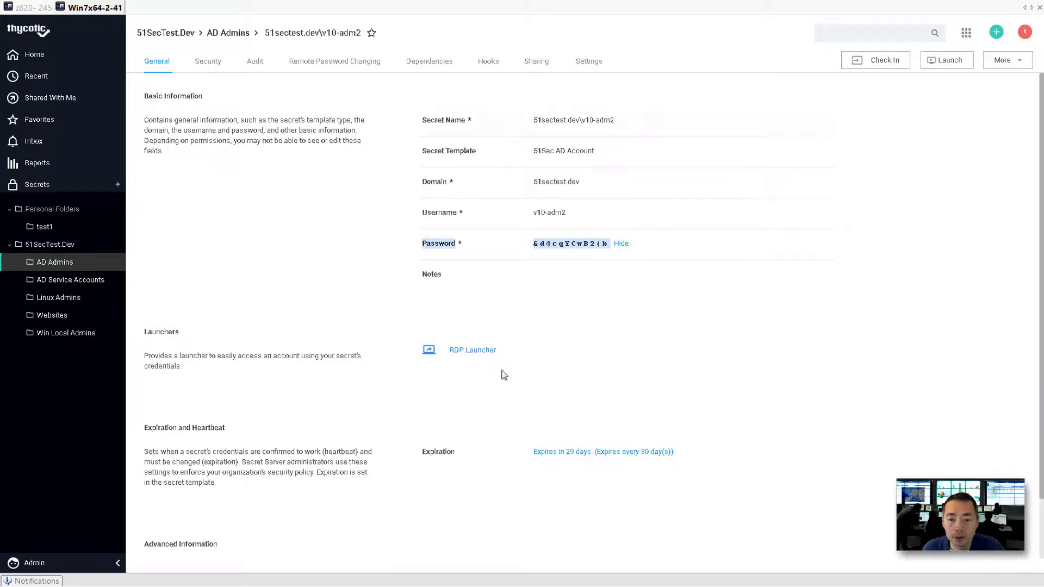
Launch an RDP session to 192.168.2.12 as v10-adm2 and resize it to a window.
{"action": "left_click", "coordinate": [489, 356]}
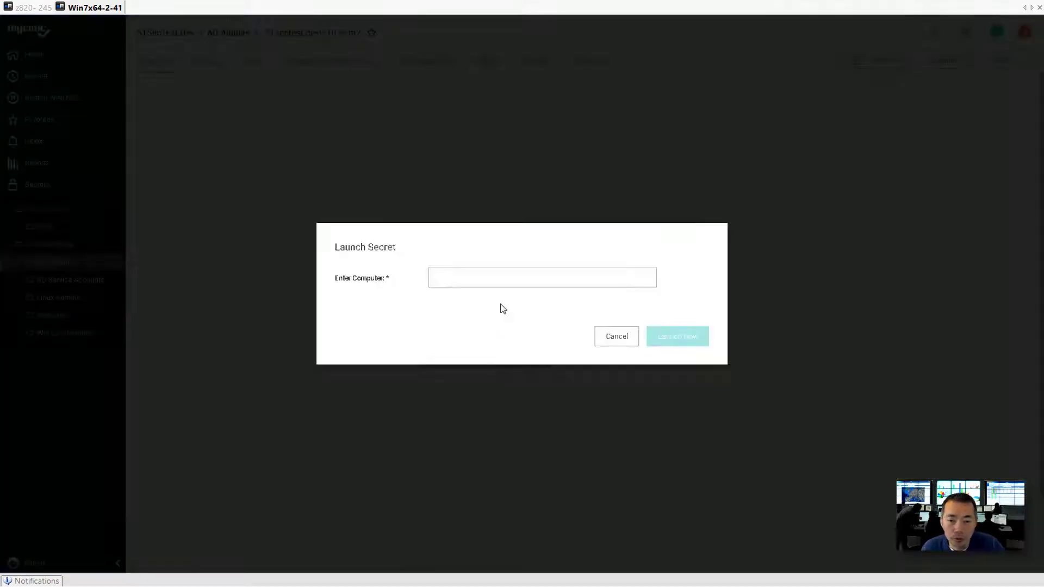
{"action": "left_click", "coordinate": [501, 278]}
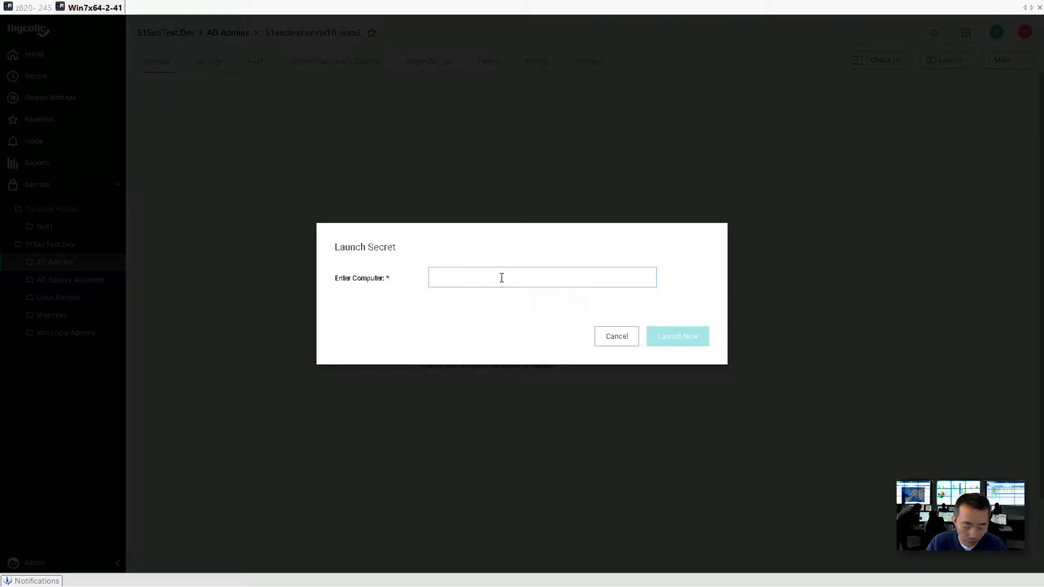
{"action": "type", "text": "192.168.2.12"}
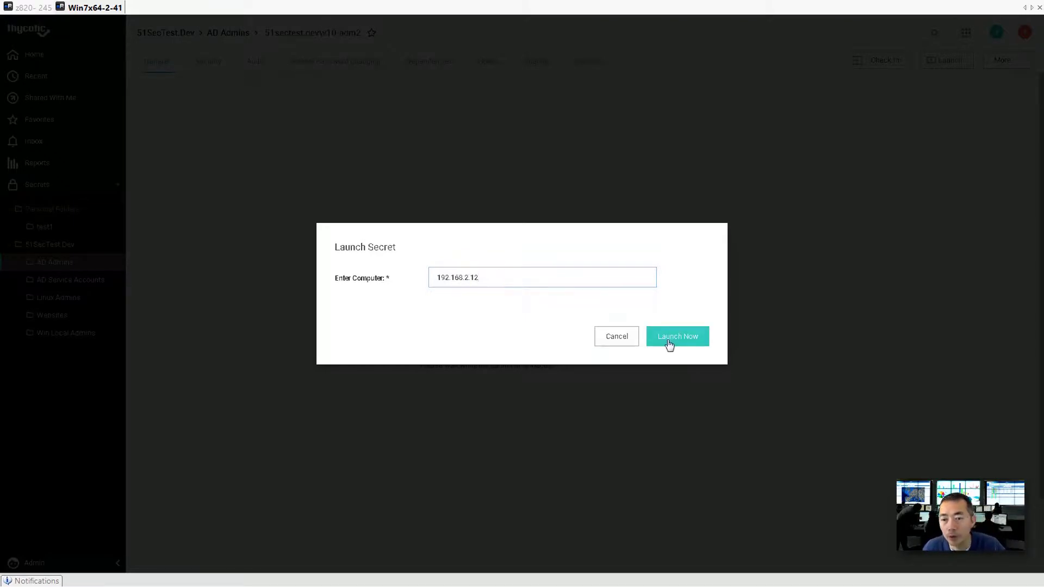
{"action": "left_click", "coordinate": [675, 341]}
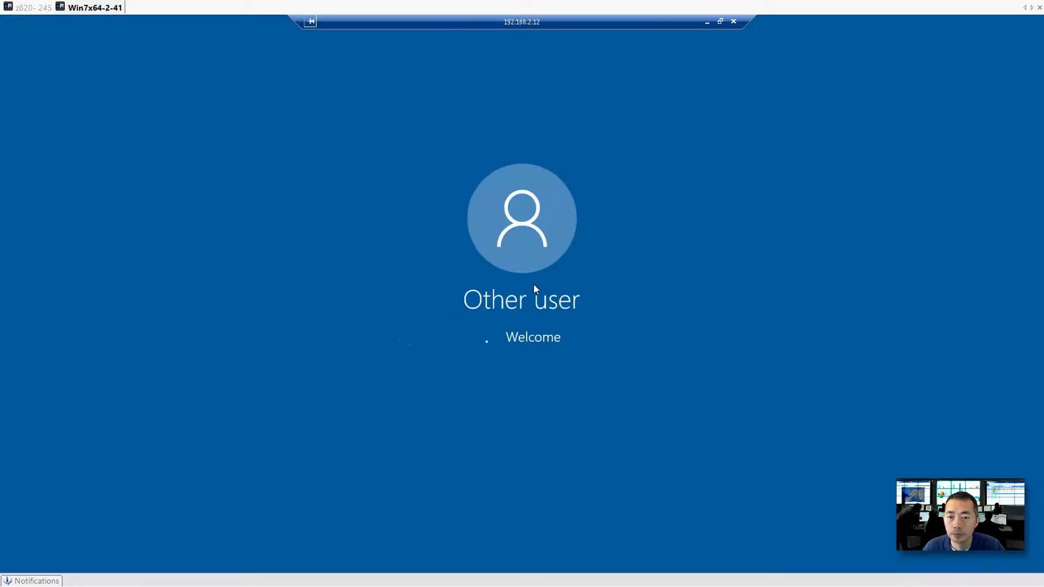
{"action": "left_click", "coordinate": [721, 22]}
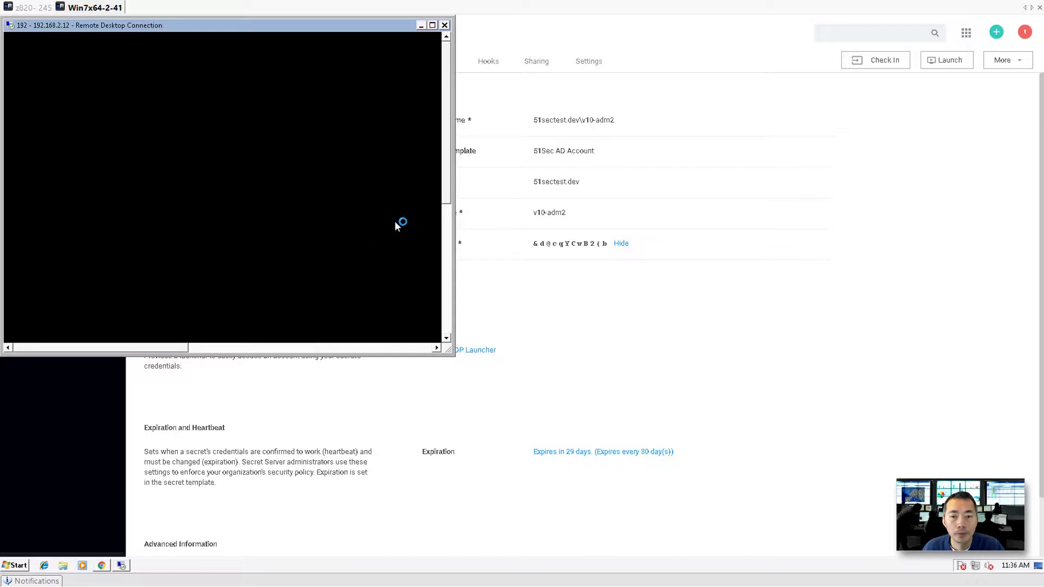
{"action": "left_click_drag", "start_coordinate": [450, 354], "coordinate": [593, 485]}
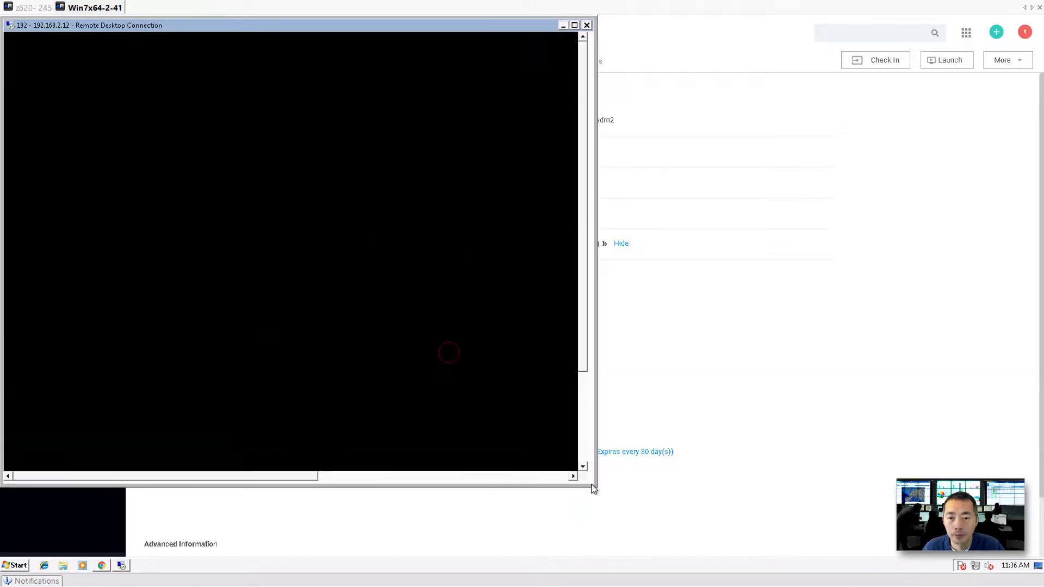
Maximize the remote session and launch a command prompt via Run with cmd.
{"action": "left_click", "coordinate": [574, 25]}
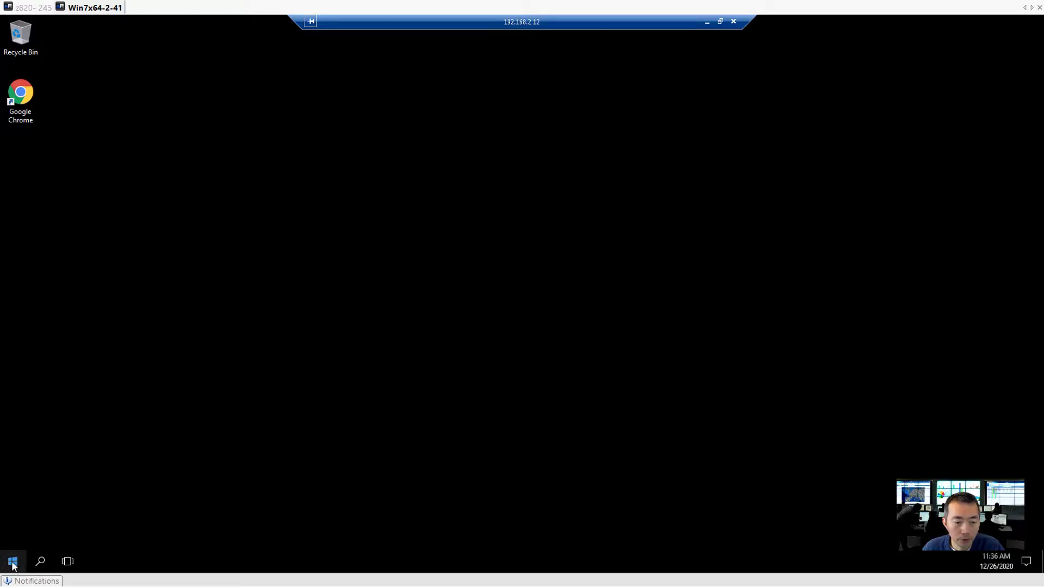
{"action": "right_click", "coordinate": [13, 565]}
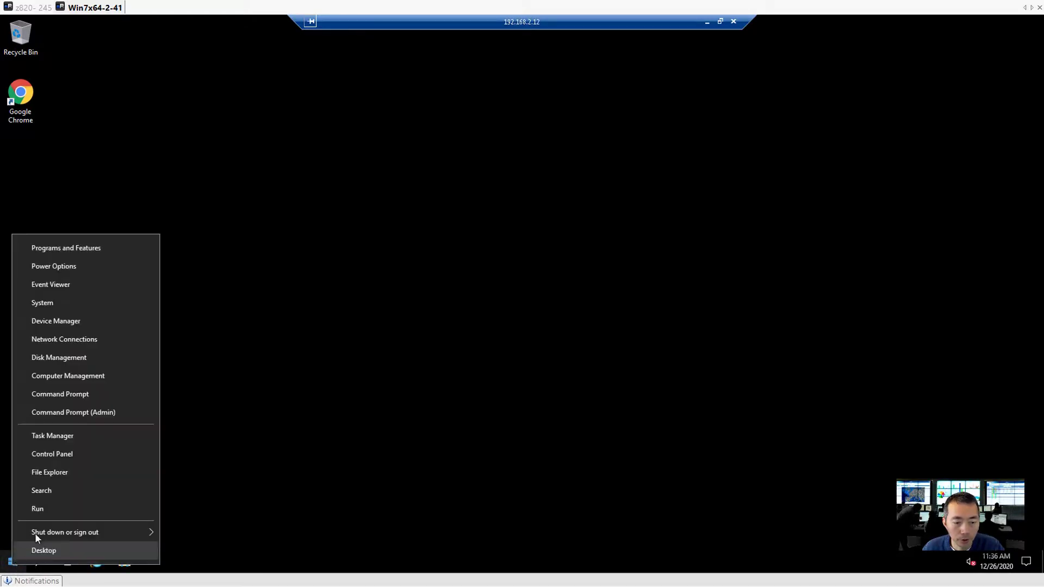
{"action": "left_click", "coordinate": [53, 512]}
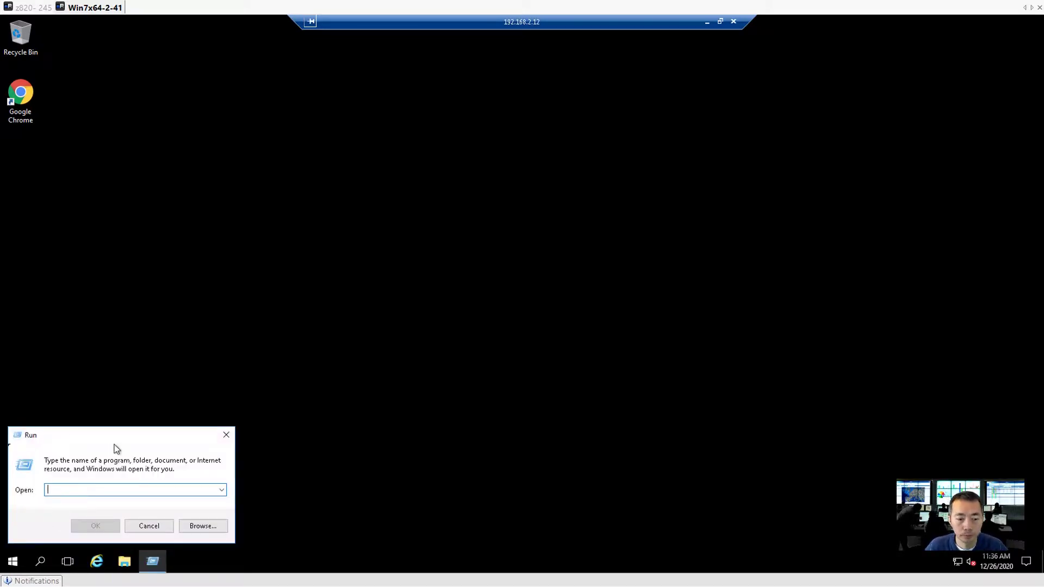
{"action": "type", "text": "cmd"}
{"action": "key", "text": "Return"}
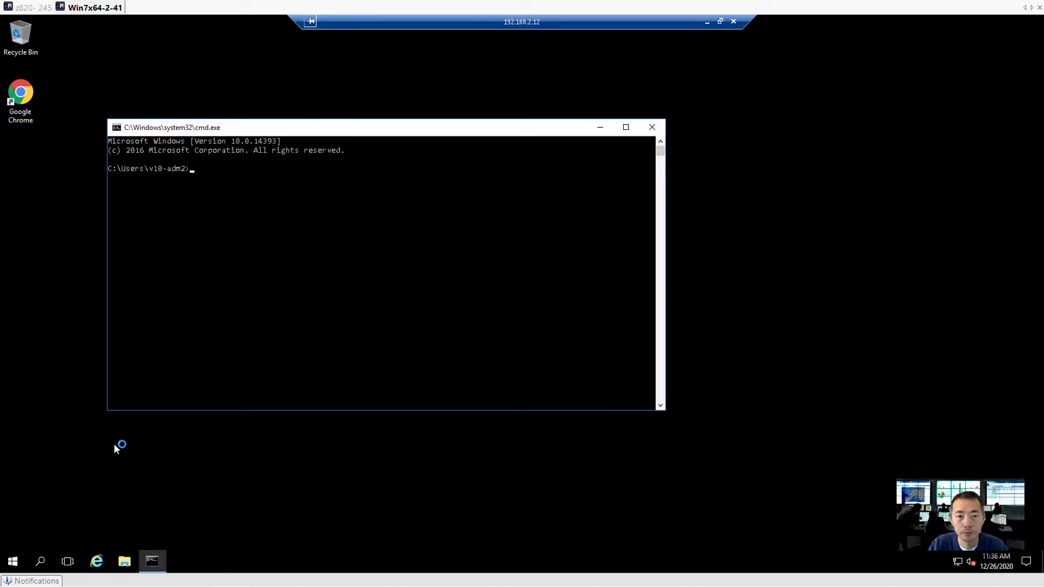
Run ipconfig, hostname and whoami to confirm DC1 at 192.168.2.12 as v10-adm2.
{"action": "type", "text": "ipconfi"}
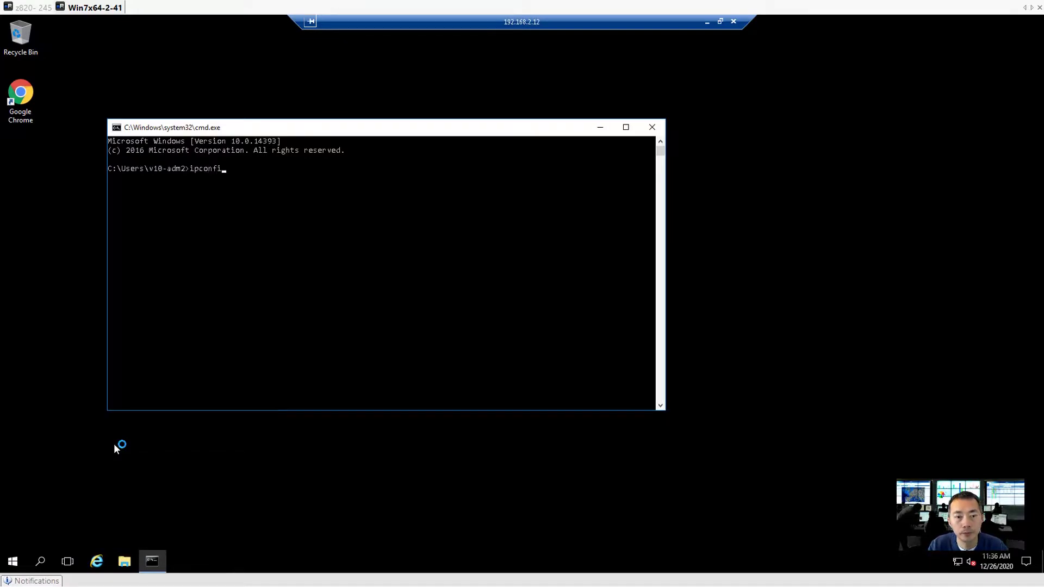
{"action": "type", "text": "g"}
{"action": "key", "text": "Return"}
{"action": "type", "text": "h"}
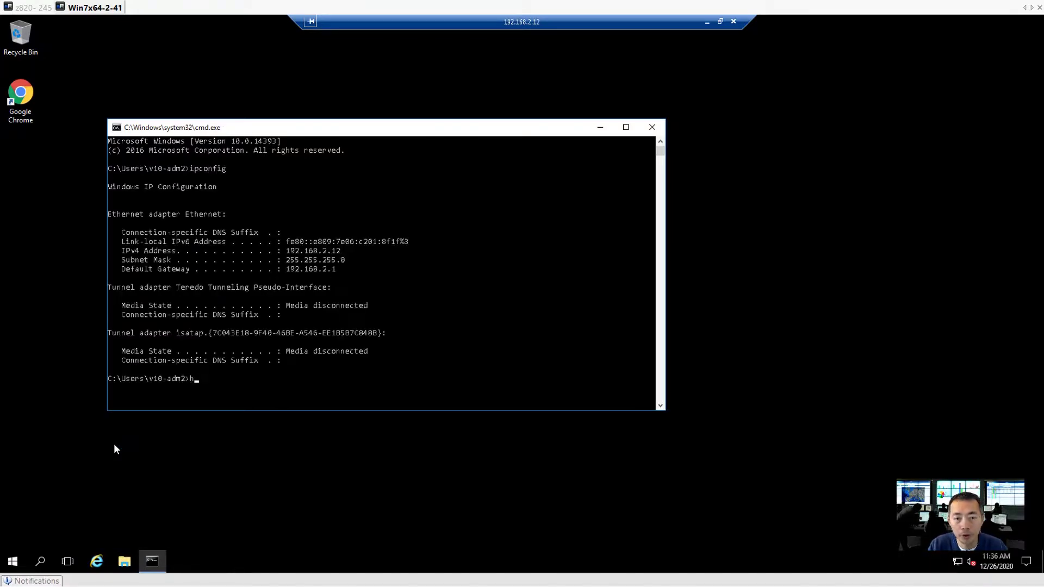
{"action": "type", "text": "ostname"}
{"action": "key", "text": "Return"}
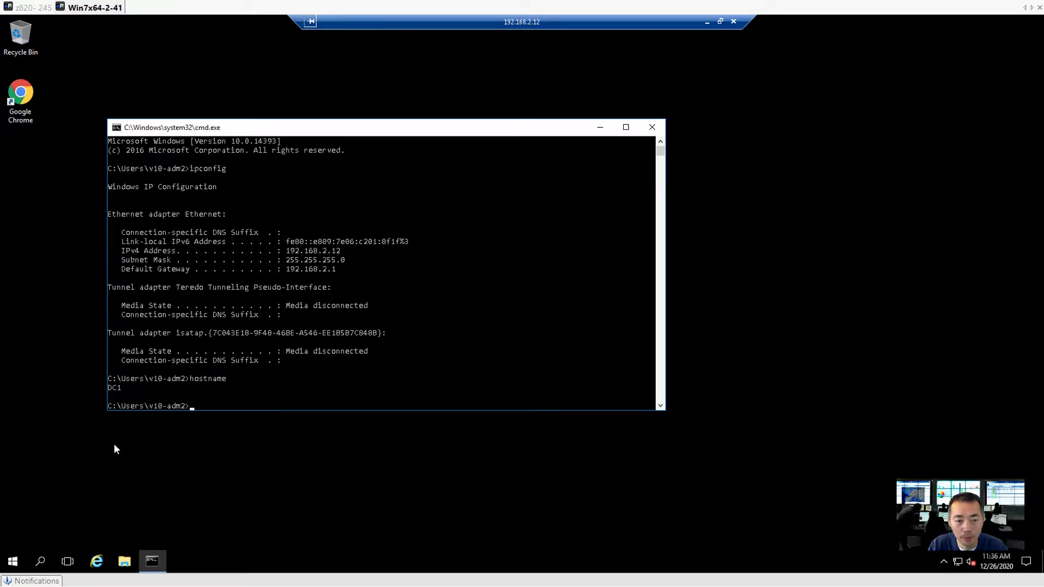
{"action": "type", "text": "whoaii"}
{"action": "key", "text": "Return"}
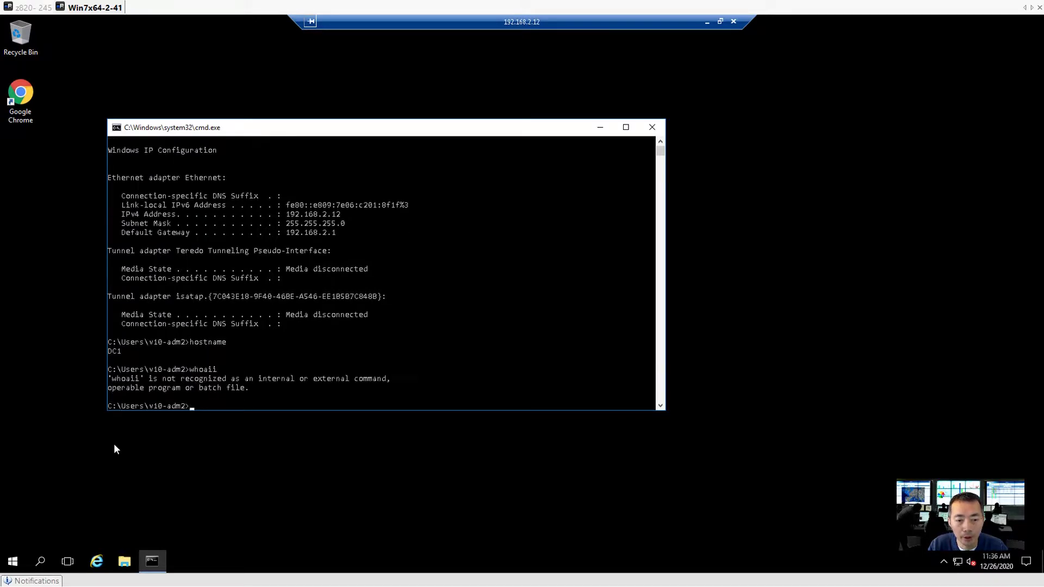
{"action": "type", "text": "whoami"}
{"action": "key", "text": "Return"}
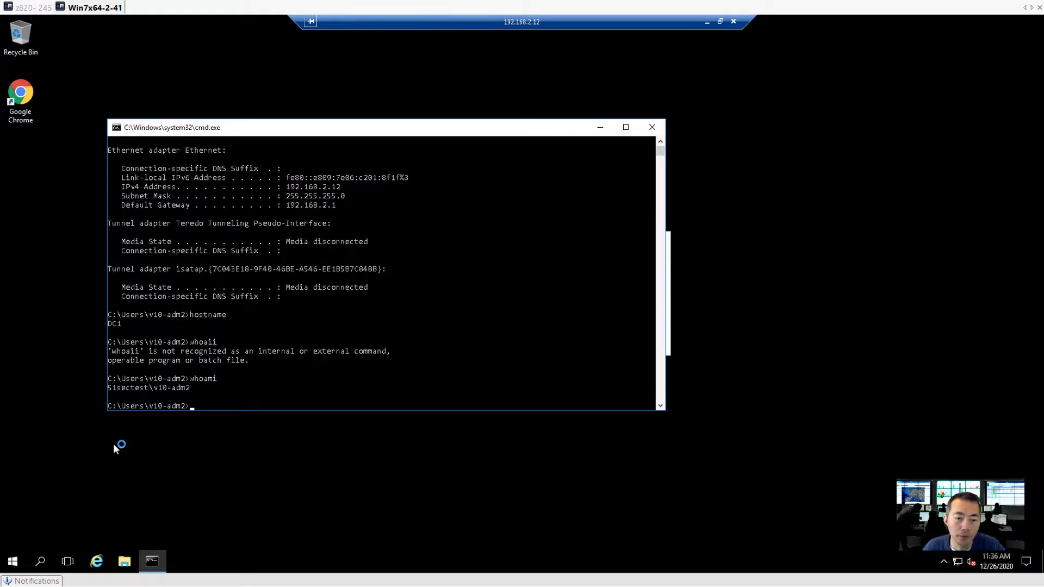
{"action": "left_click", "coordinate": [720, 21]}
Check v10-adm2 back in, reopen it, and check it out with reason 'test1 using it'.
{"action": "left_click", "coordinate": [880, 65]}
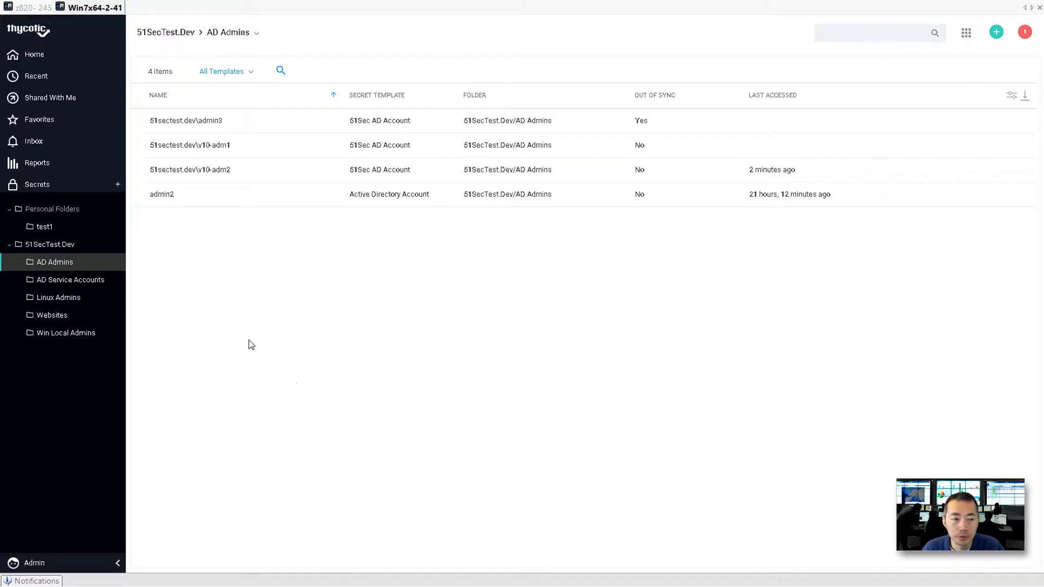
{"action": "left_click", "coordinate": [213, 169]}
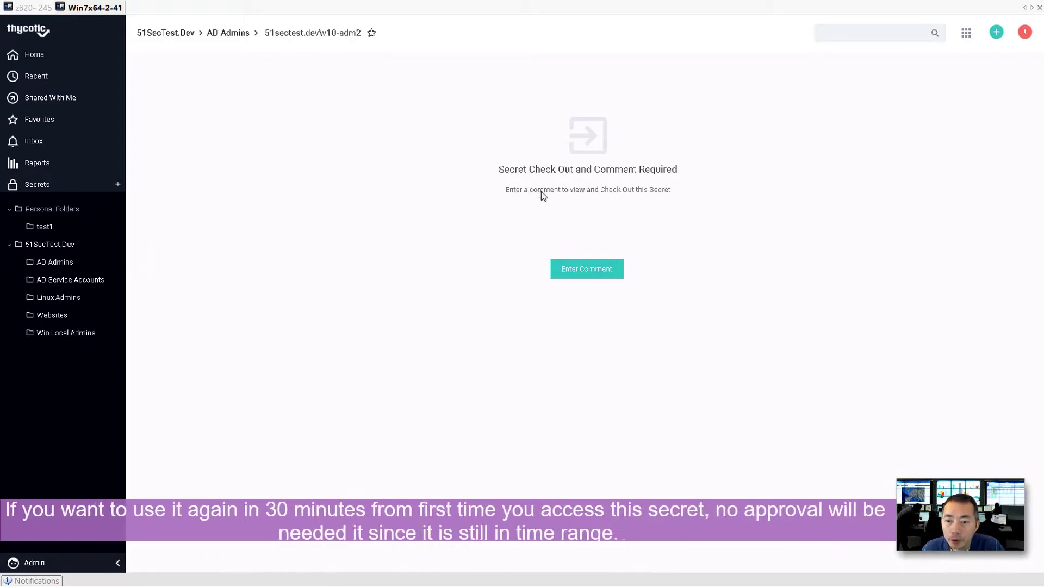
{"action": "left_click", "coordinate": [580, 270]}
{"action": "left_click", "coordinate": [578, 275]}
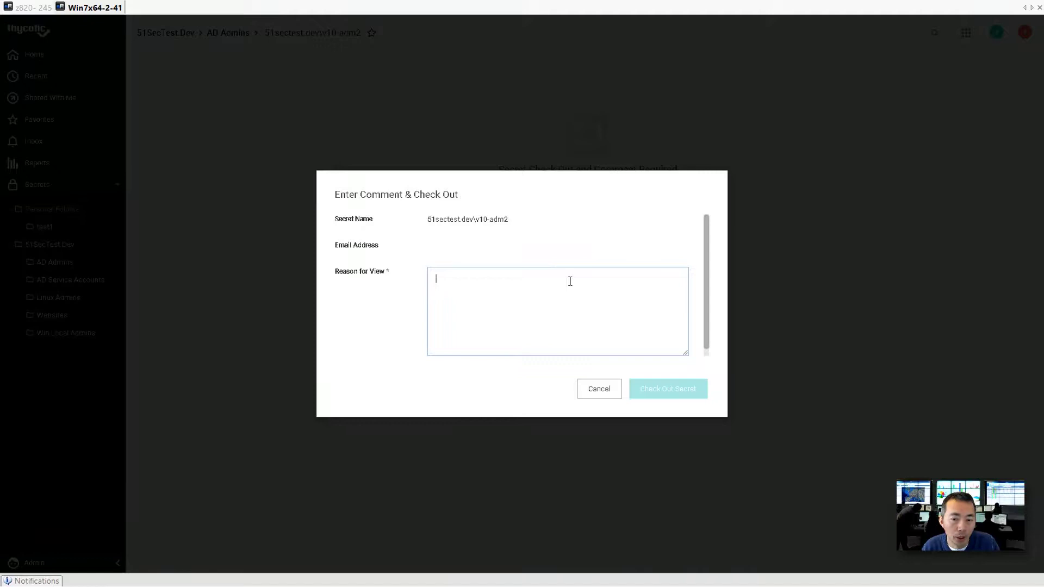
{"action": "key", "text": "Tab"}
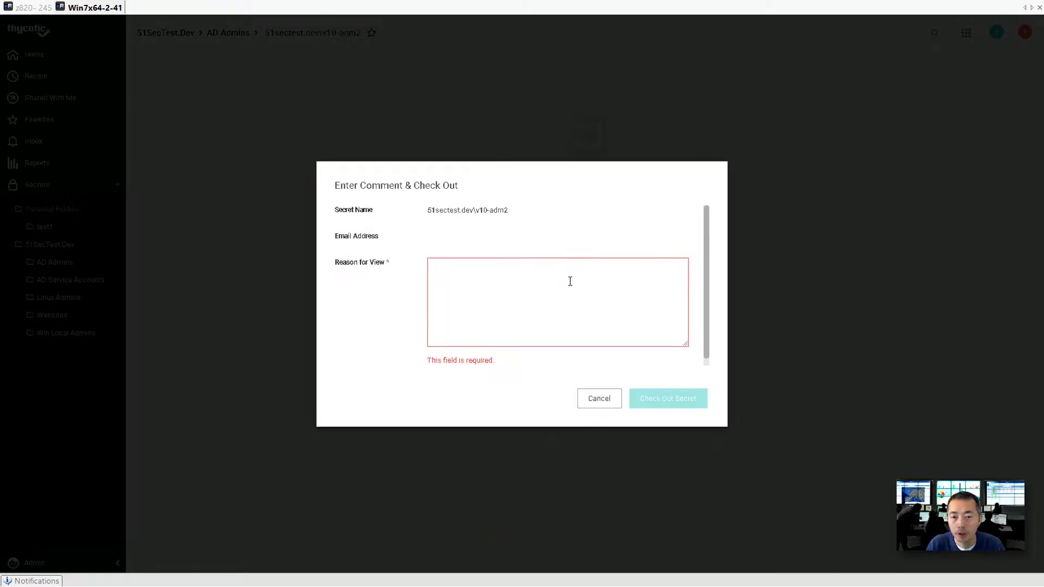
{"action": "type", "text": "test"}
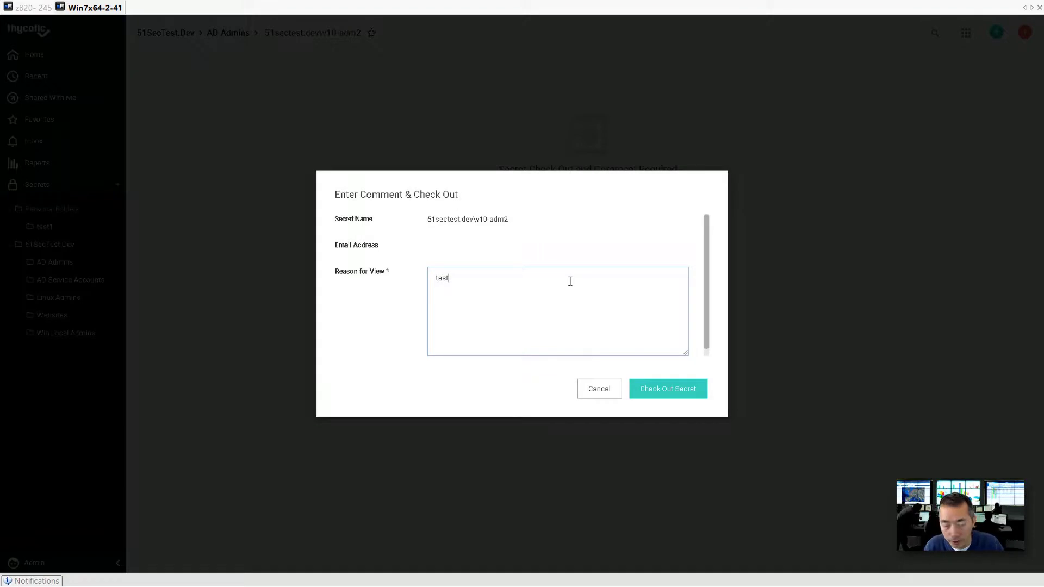
{"action": "type", "text": "1 using it"}
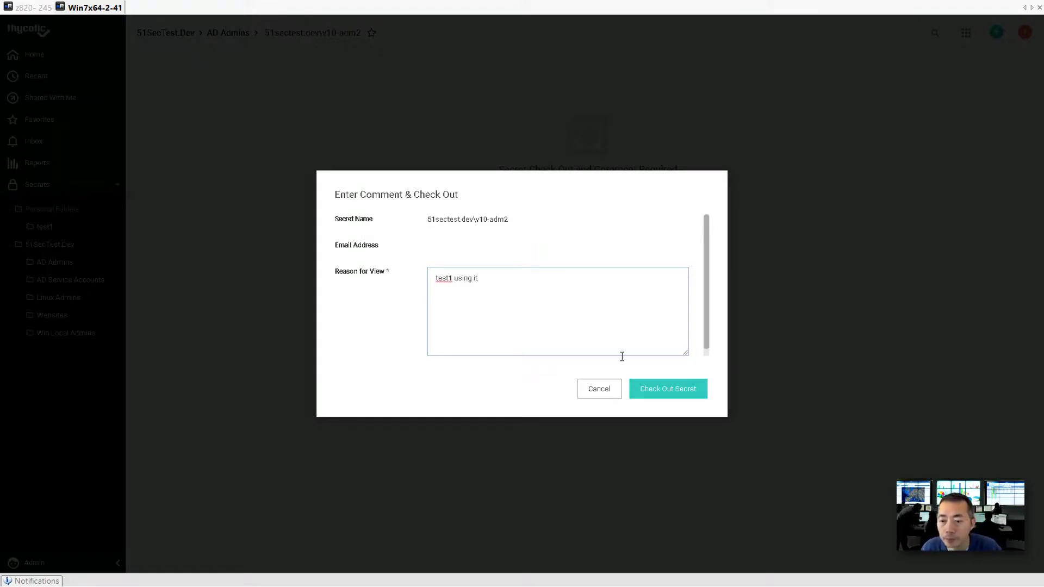
{"action": "left_click", "coordinate": [668, 389]}
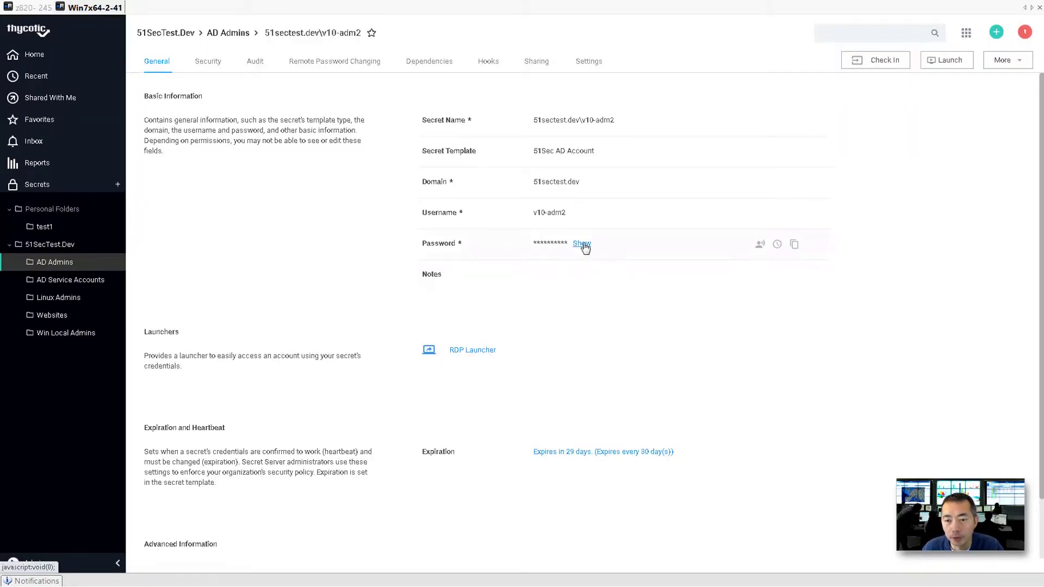
Reveal and copy v10-adm2's rotated password, then paste it into Notepad as a third entry.
{"action": "left_click", "coordinate": [591, 243]}
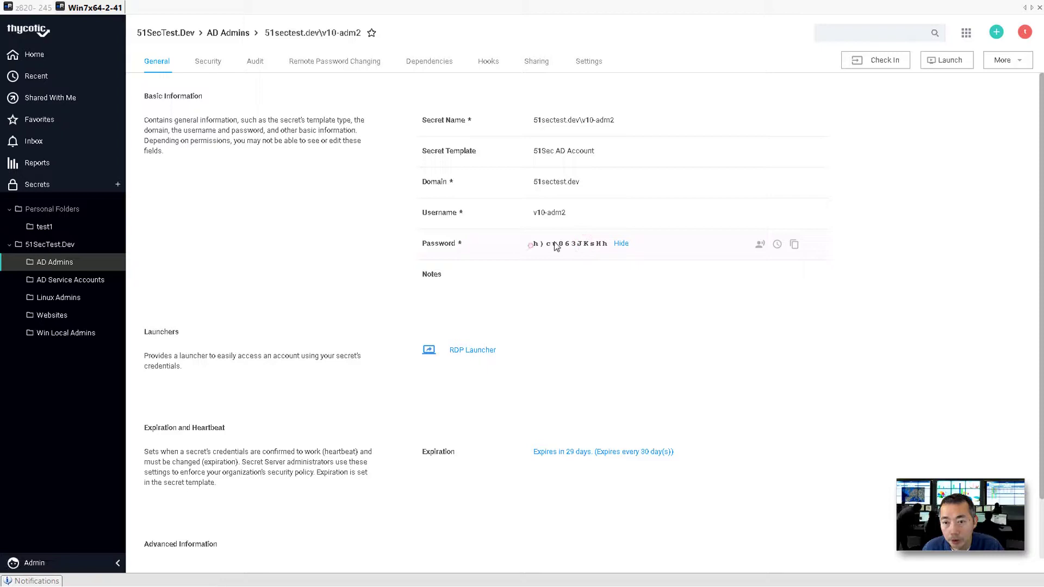
{"action": "left_click_drag", "start_coordinate": [526, 245], "coordinate": [600, 242]}
{"action": "right_click", "coordinate": [600, 243]}
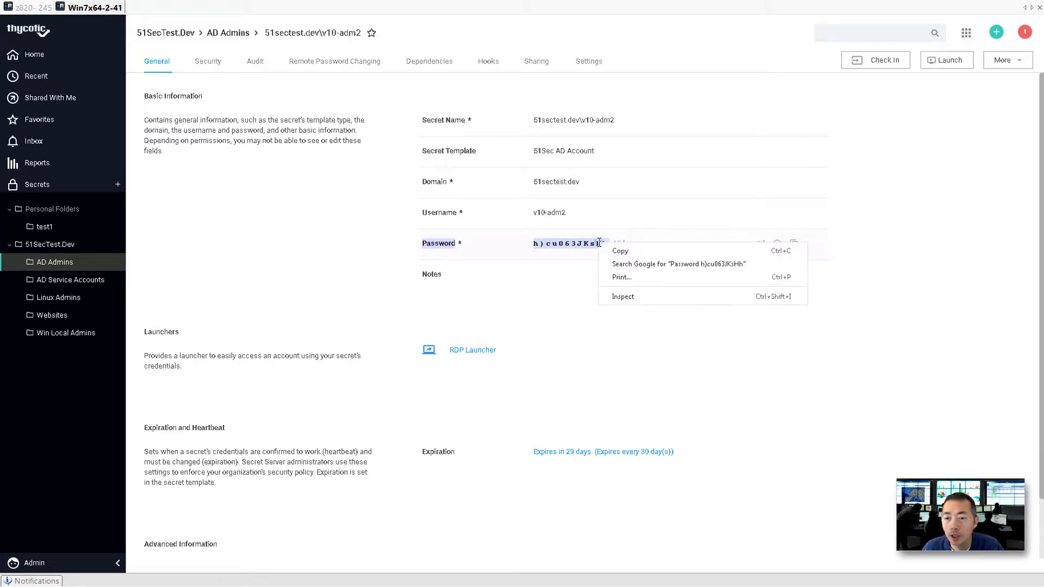
{"action": "left_click", "coordinate": [607, 251]}
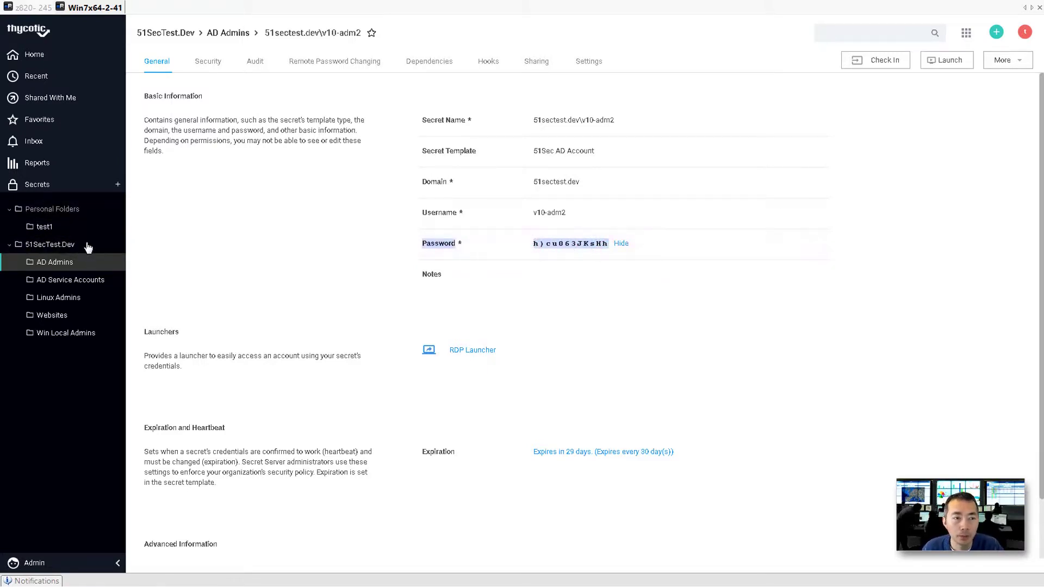
{"action": "left_click", "coordinate": [158, 567]}
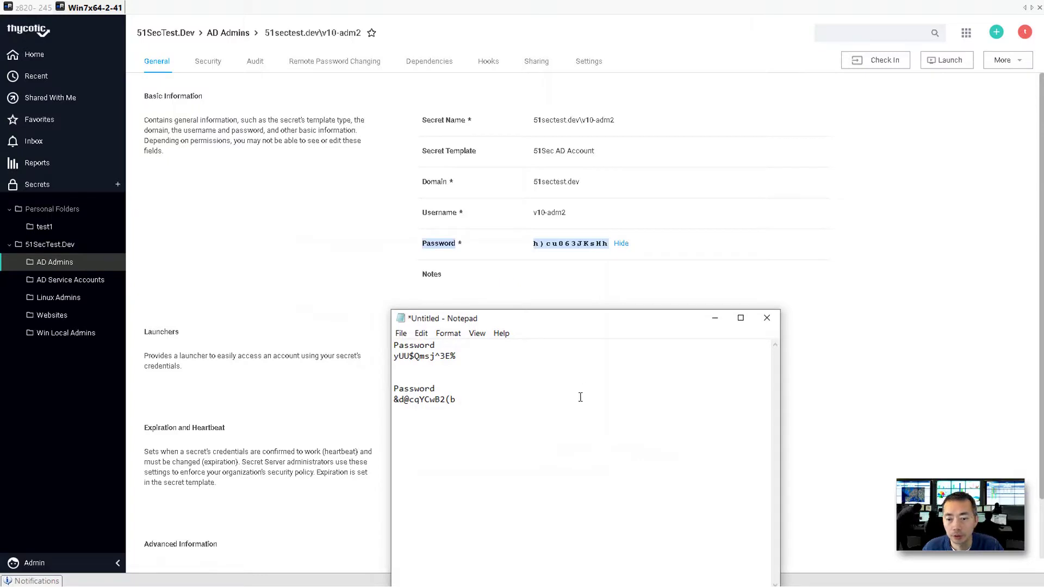
{"action": "key", "text": "ctrl+v"}
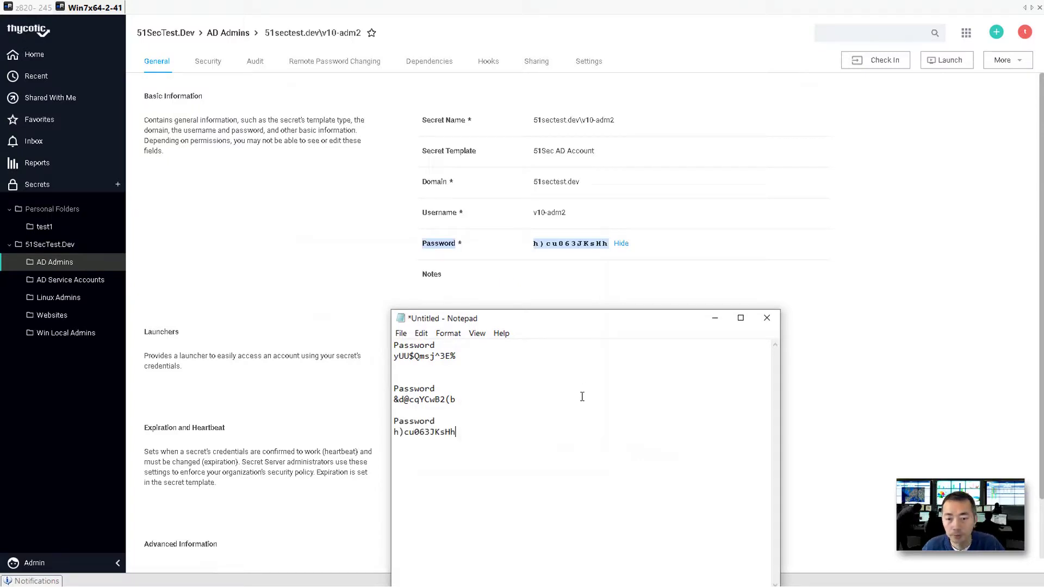
{"action": "left_click", "coordinate": [80, 559]}
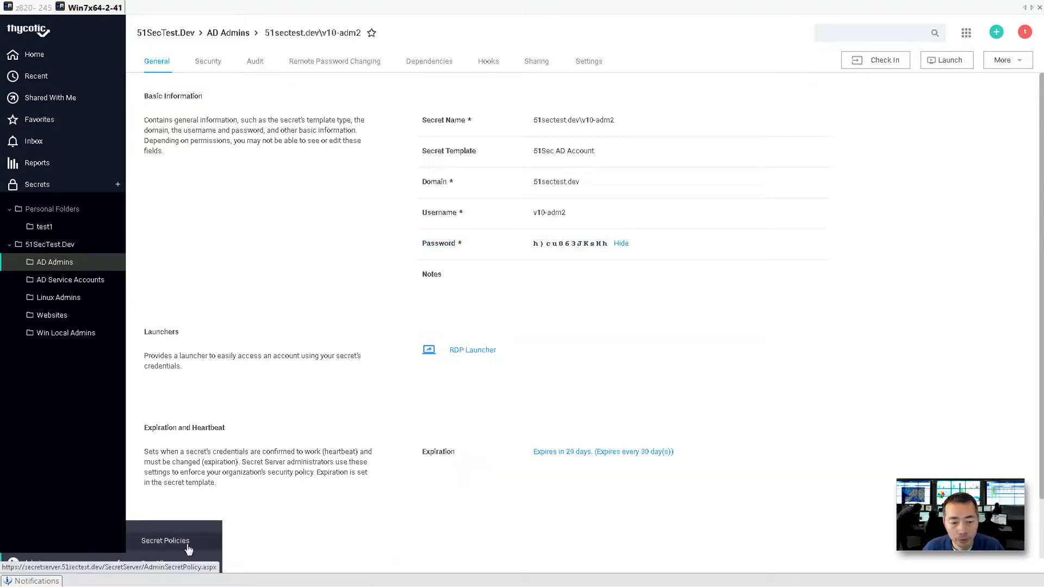
{"action": "left_click", "coordinate": [85, 566]}
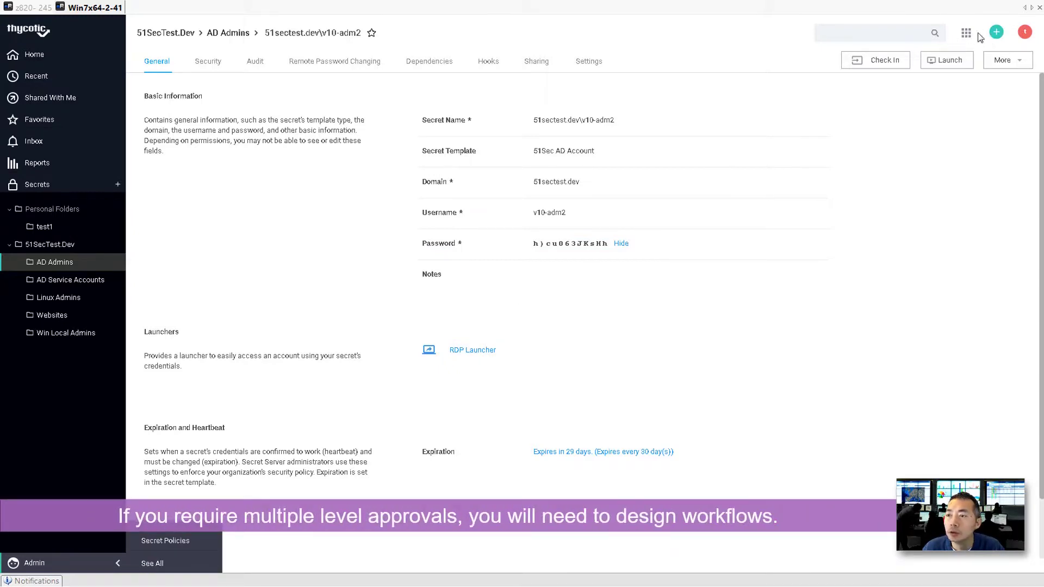
Log out, then sign back in with the saved username and password on the Local domain.
{"action": "left_click", "coordinate": [1024, 32]}
{"action": "left_click", "coordinate": [988, 127]}
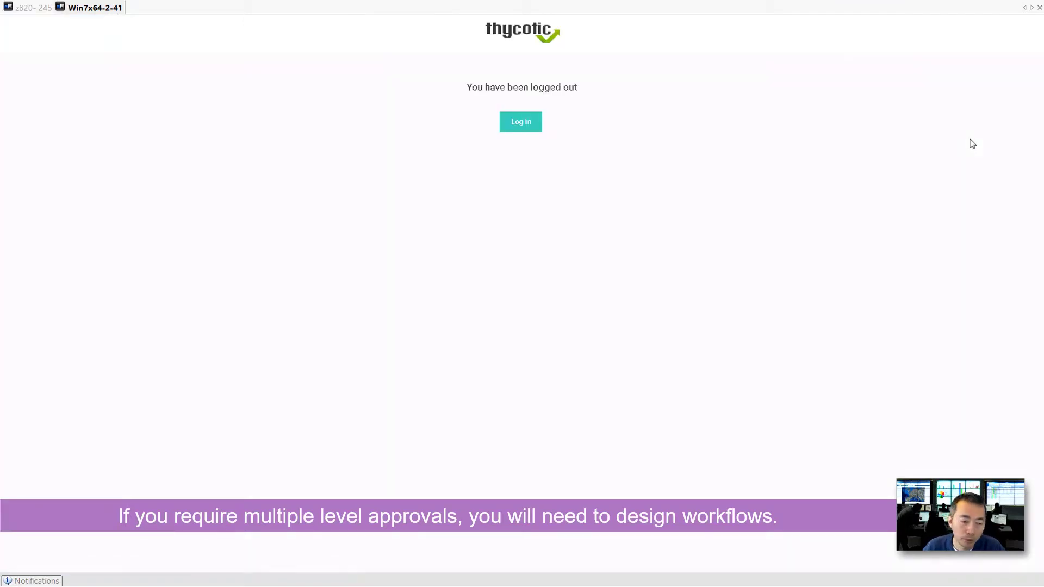
{"action": "left_click", "coordinate": [521, 122]}
{"action": "left_click", "coordinate": [521, 127]}
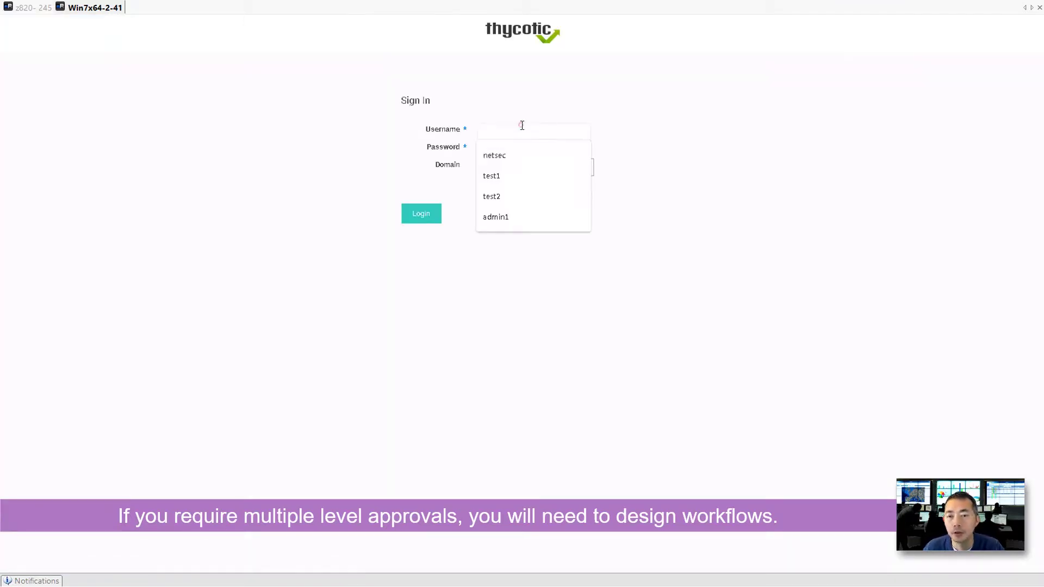
{"action": "left_click", "coordinate": [519, 156]}
{"action": "left_click", "coordinate": [519, 156]}
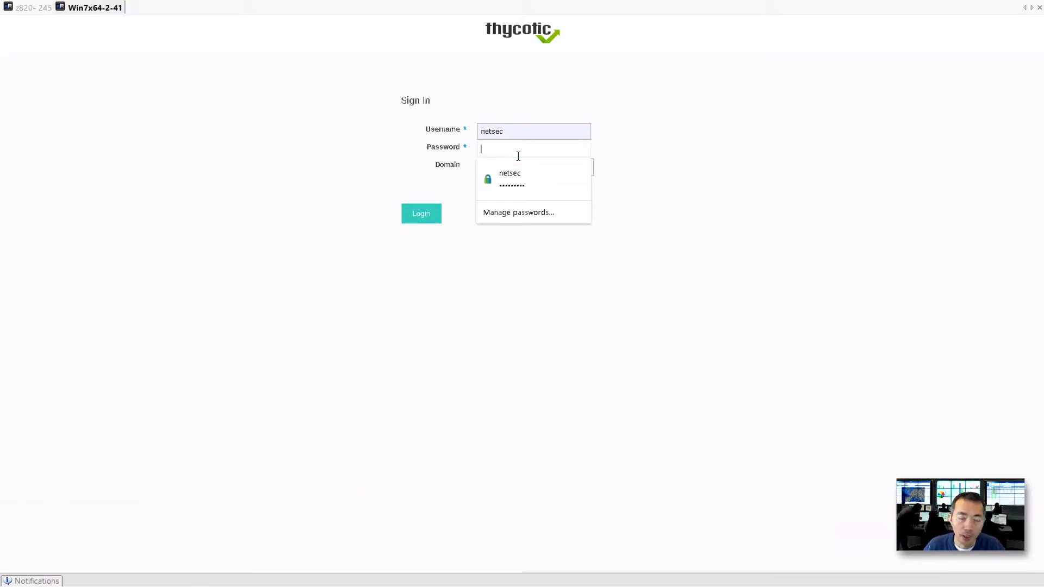
{"action": "left_click", "coordinate": [514, 181]}
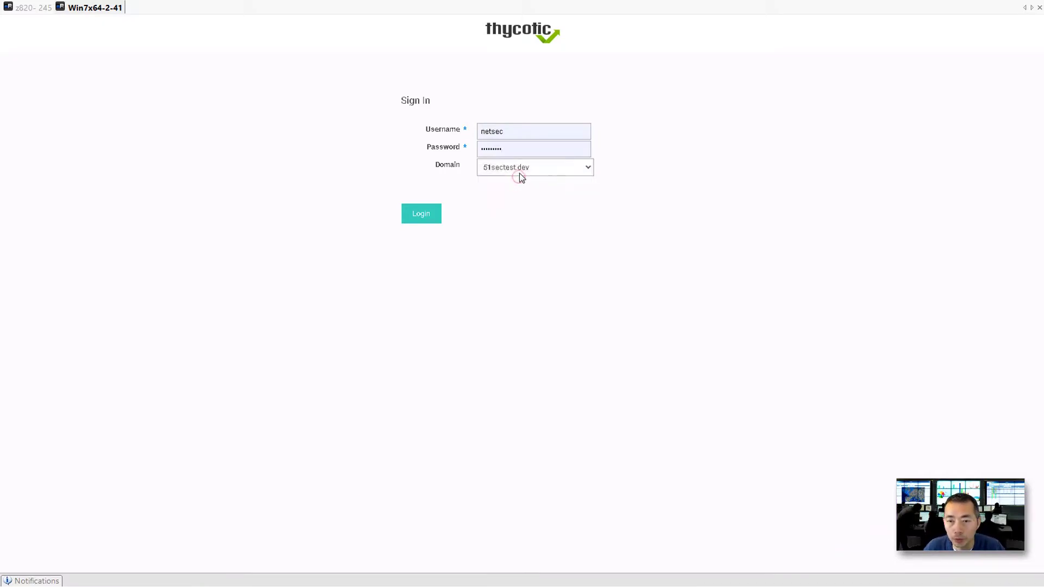
{"action": "left_click", "coordinate": [519, 172]}
{"action": "left_click", "coordinate": [518, 183]}
{"action": "left_click", "coordinate": [422, 213]}
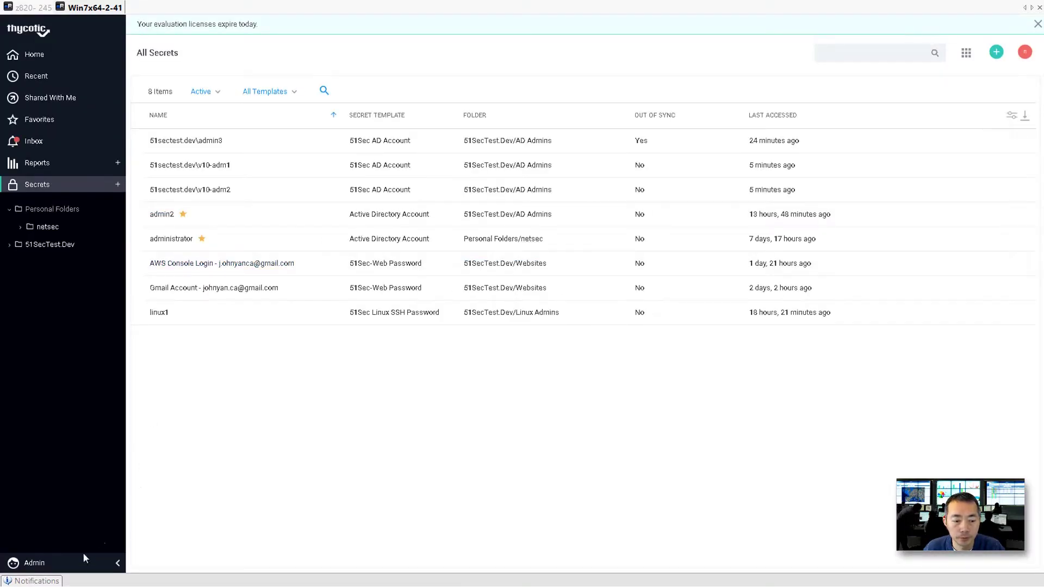
Under Admin > Workflows, create workflow 'test1' described as 'multi tier workflows'.
{"action": "left_click", "coordinate": [77, 566]}
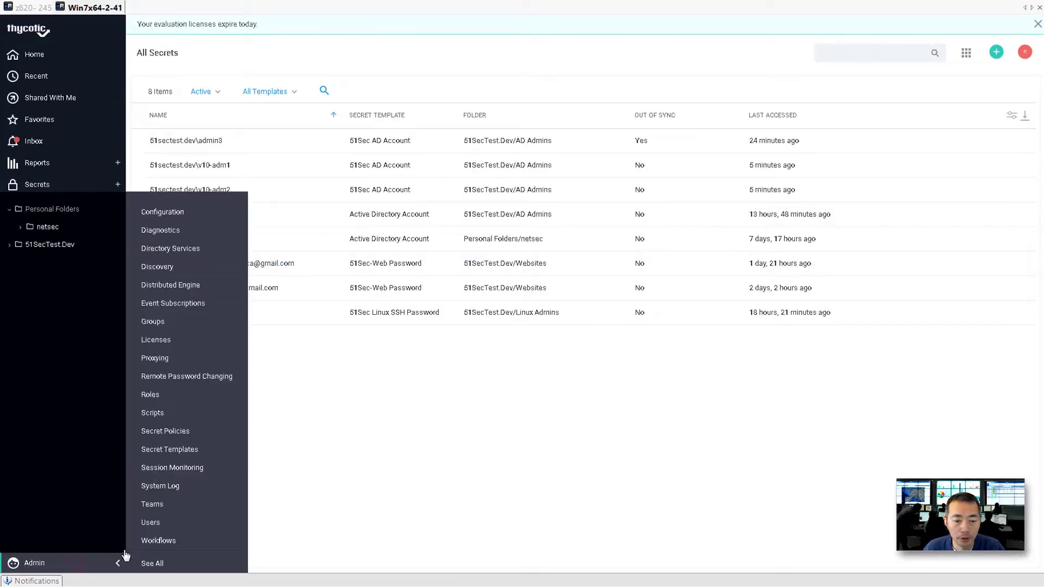
{"action": "left_click", "coordinate": [169, 544]}
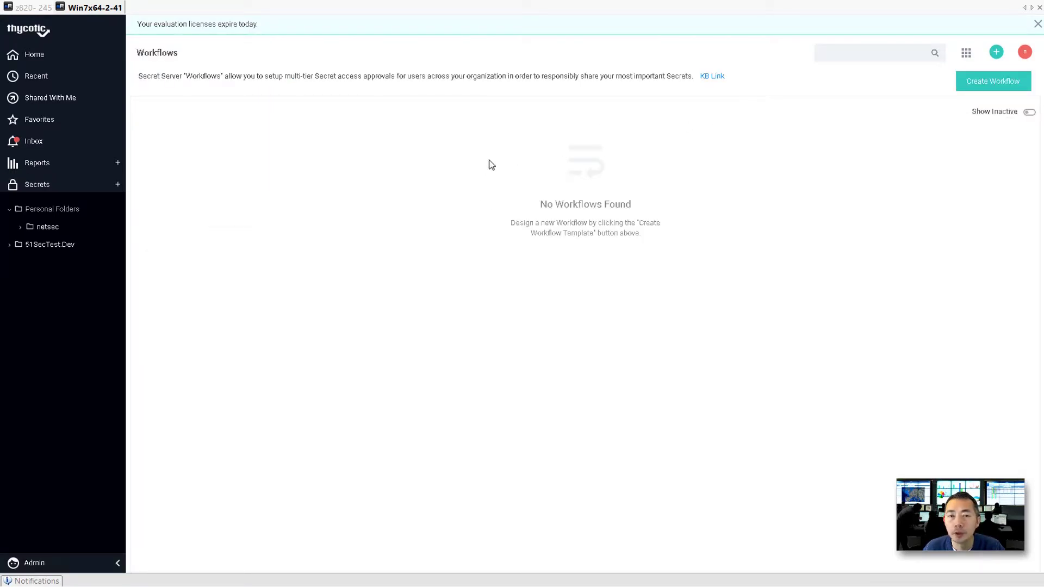
{"action": "left_click", "coordinate": [996, 84]}
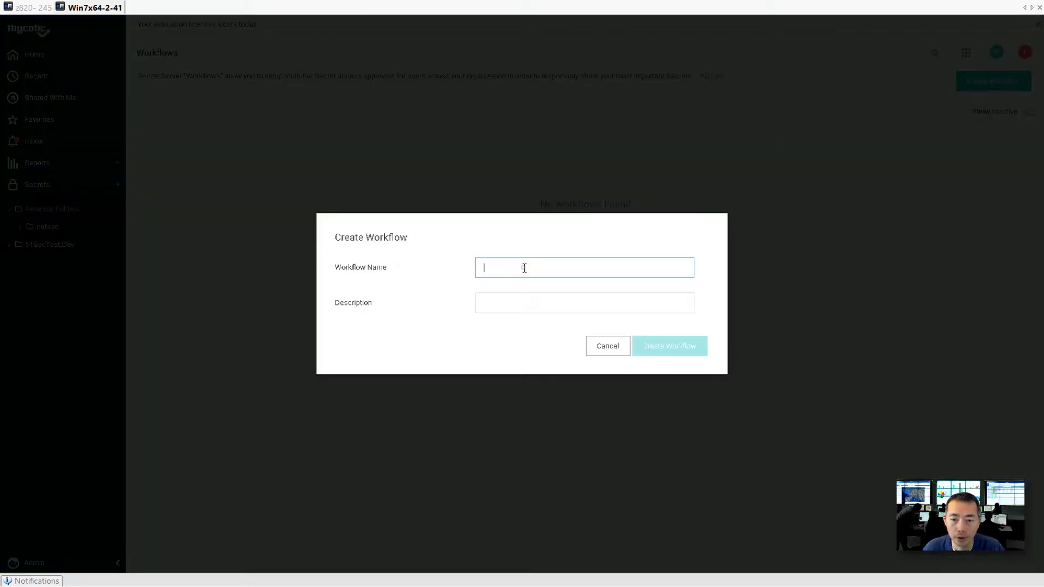
{"action": "type", "text": "test1"}
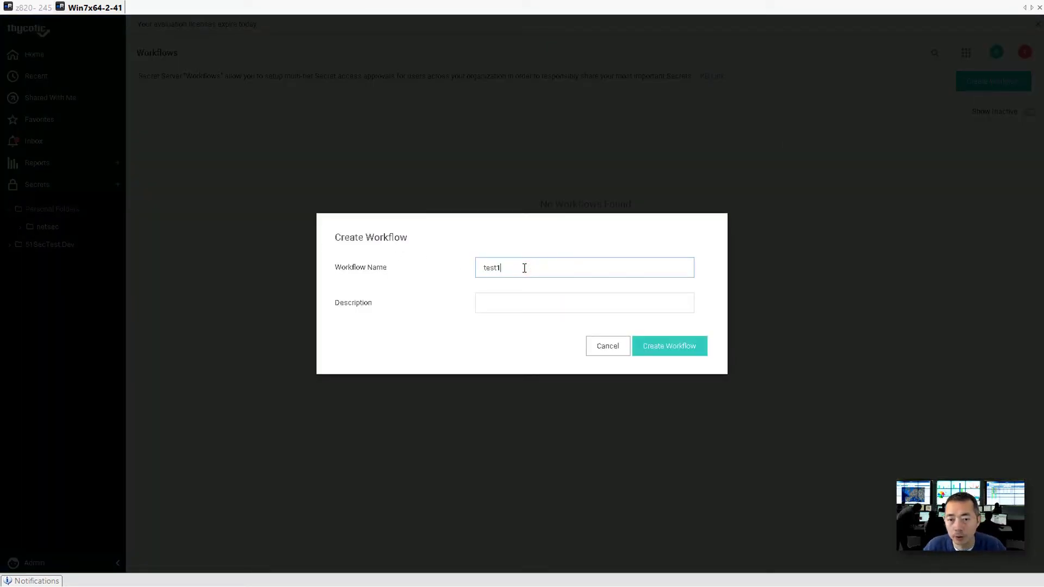
{"action": "left_click", "coordinate": [525, 306]}
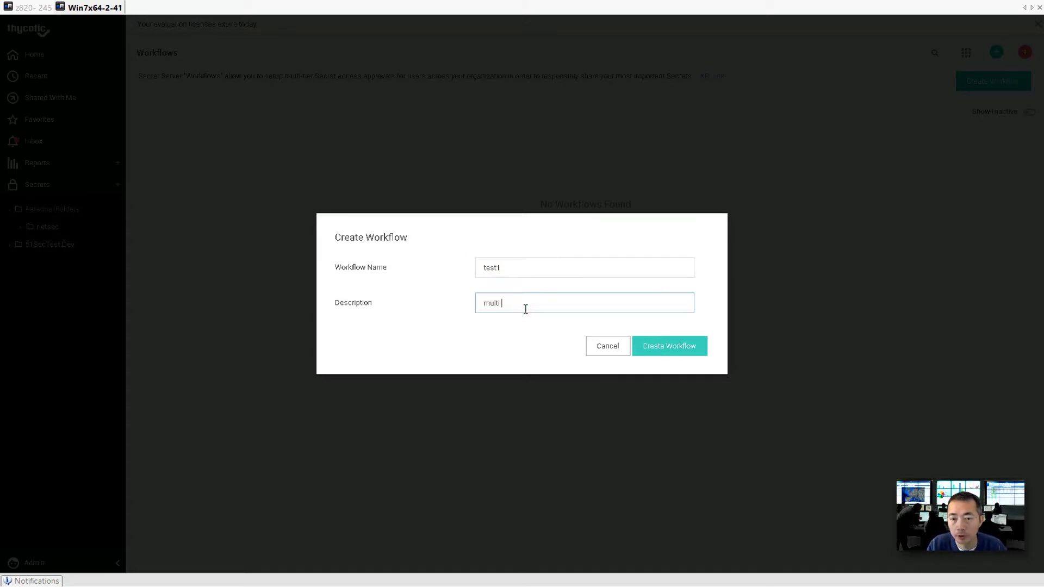
{"action": "type", "text": "multi tier workflows"}
{"action": "left_click", "coordinate": [642, 345]}
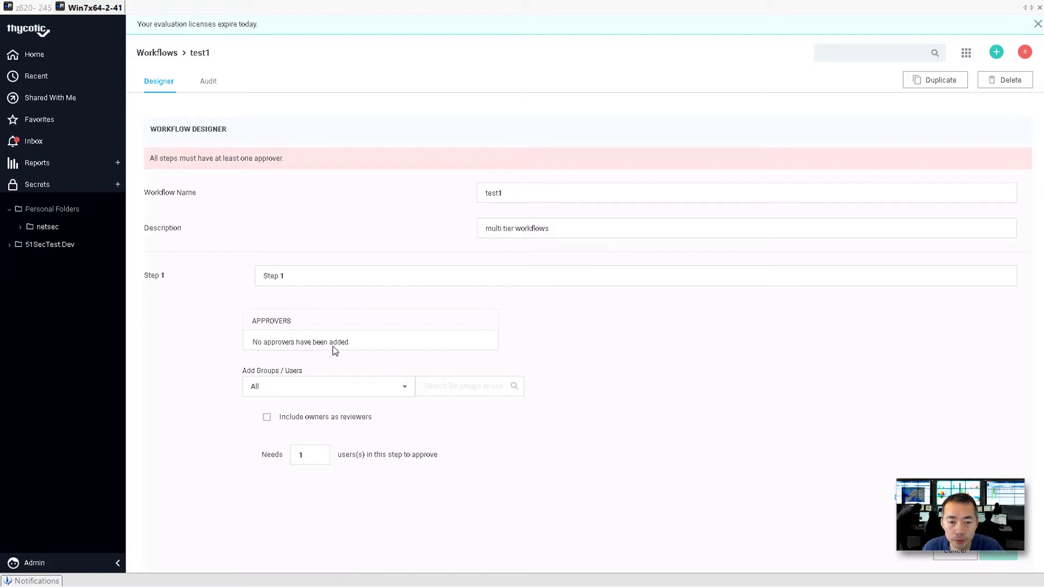
Add the 51sectest.dev user test1 as Step 1's approver.
{"action": "left_click", "coordinate": [360, 390]}
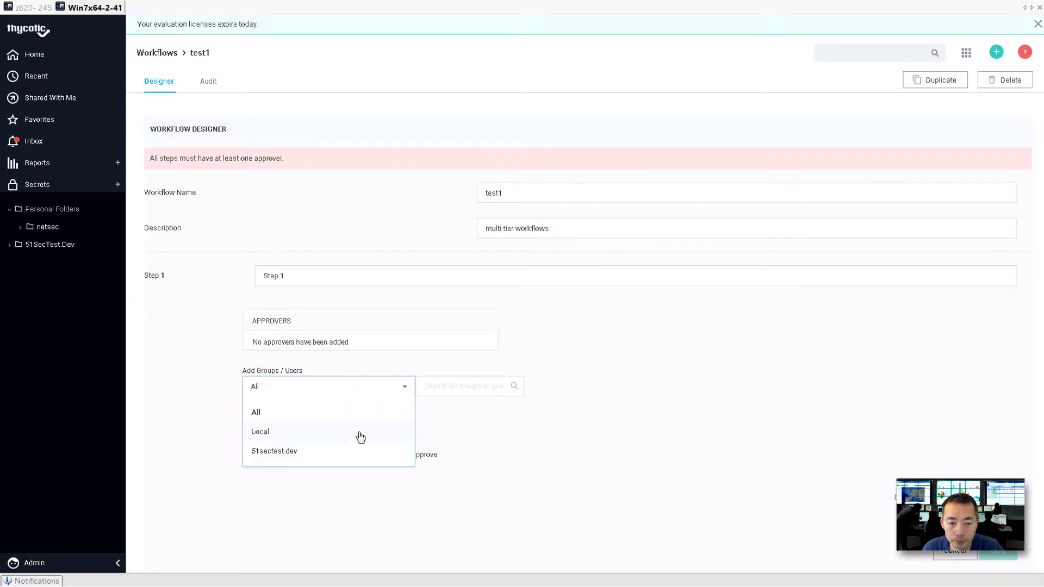
{"action": "left_click", "coordinate": [358, 452]}
{"action": "left_click", "coordinate": [464, 387]}
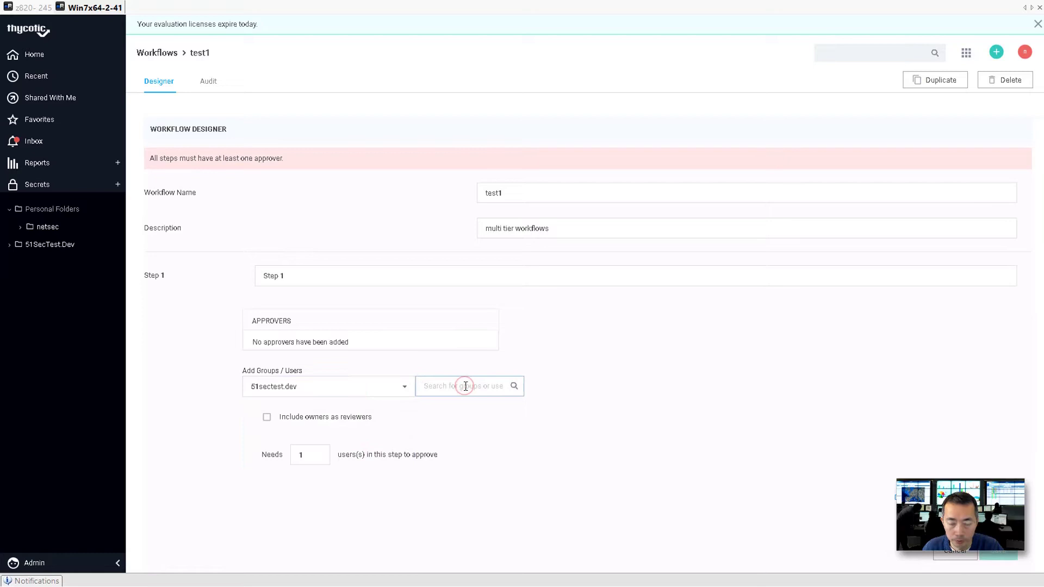
{"action": "type", "text": "test1"}
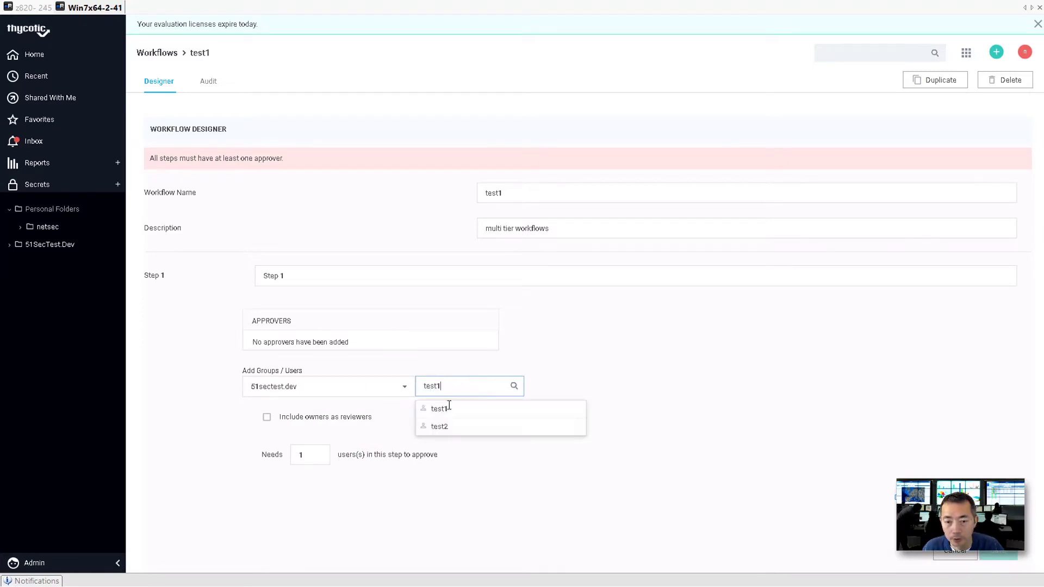
{"action": "left_click", "coordinate": [448, 414]}
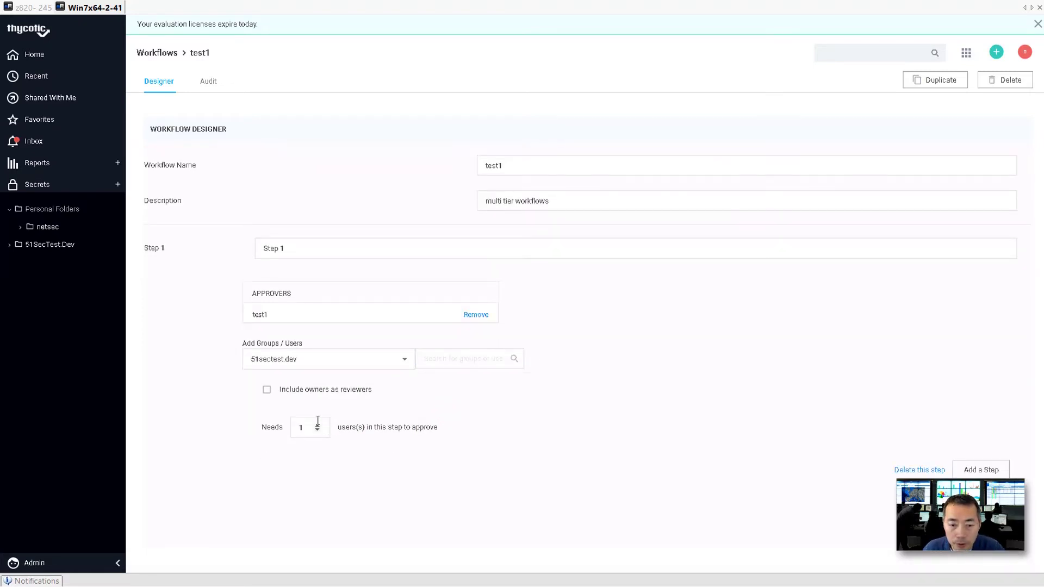
Add an empty Step 2 to the test1 workflow.
{"action": "left_click", "coordinate": [981, 471]}
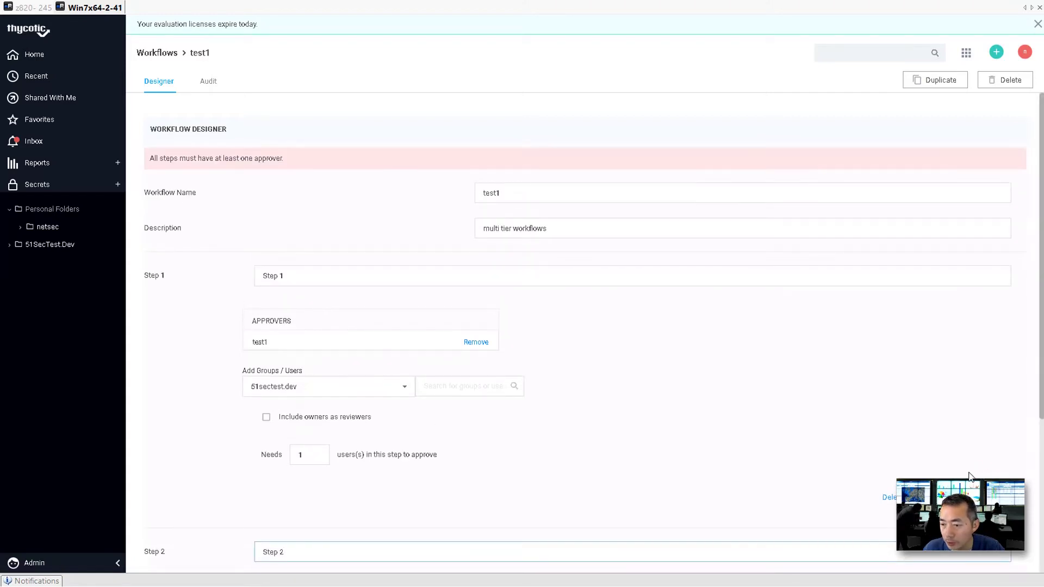
{"action": "left_click_drag", "start_coordinate": [961, 486], "coordinate": [963, 401]}
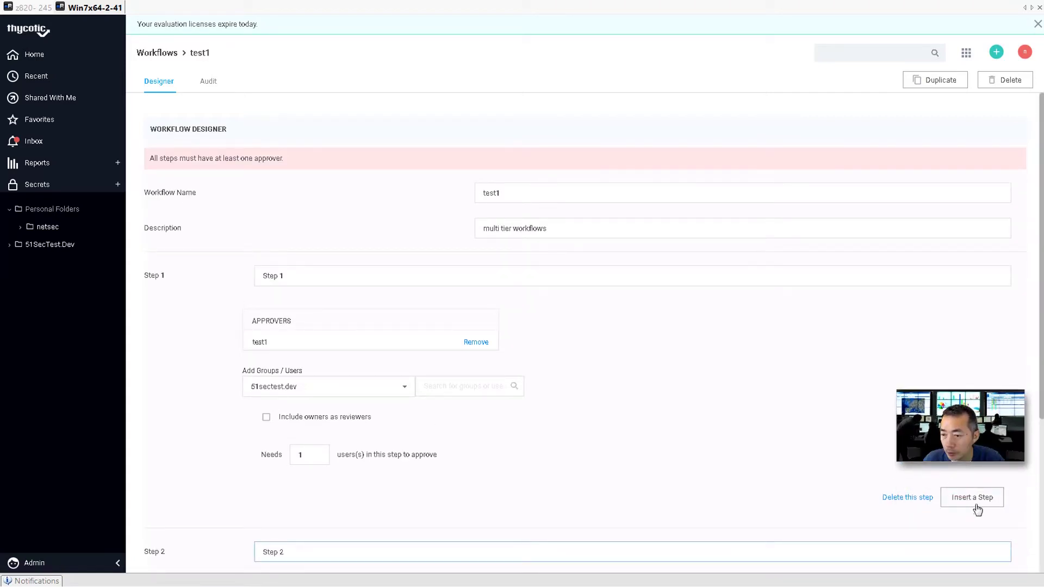
{"action": "scroll", "coordinate": [587, 468], "scroll_direction": "down", "scroll_amount": 1}
{"action": "scroll", "coordinate": [432, 492], "scroll_direction": "down", "scroll_amount": 3}
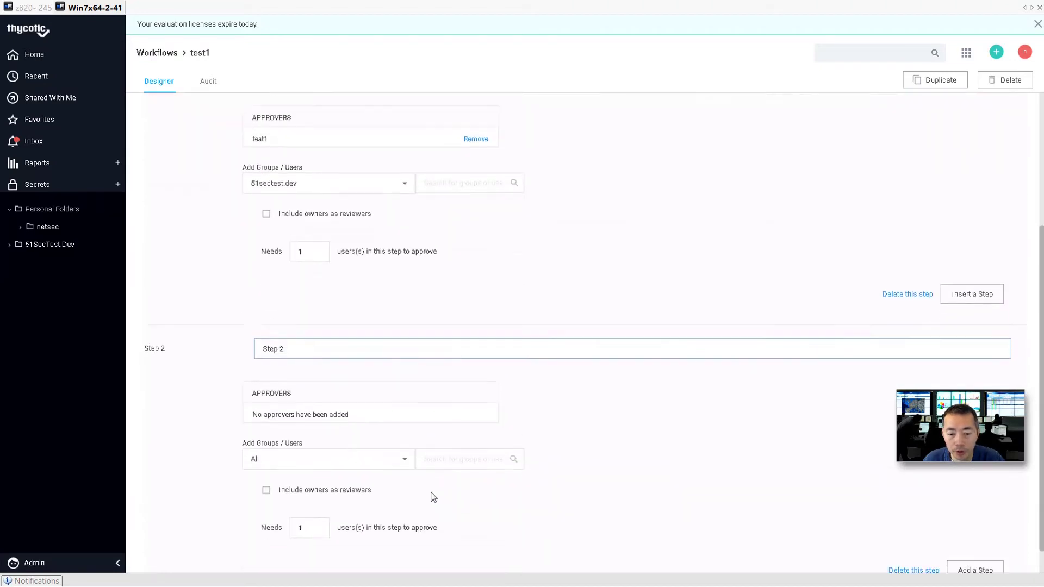